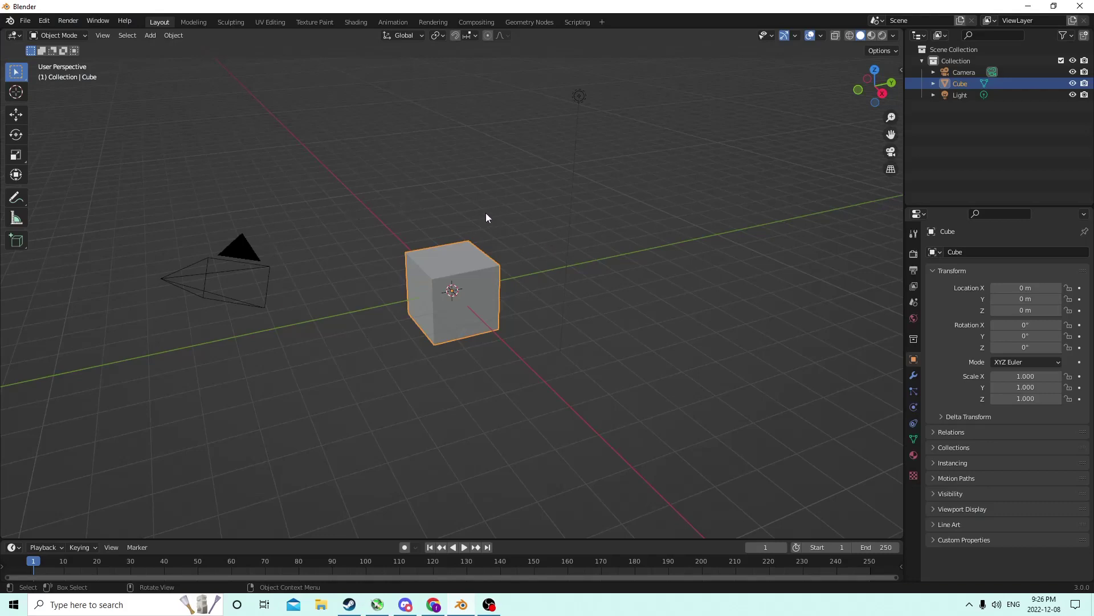
Delete the camera and the light from the scene.
middle_drag(369, 202, 376, 170)
click(249, 132)
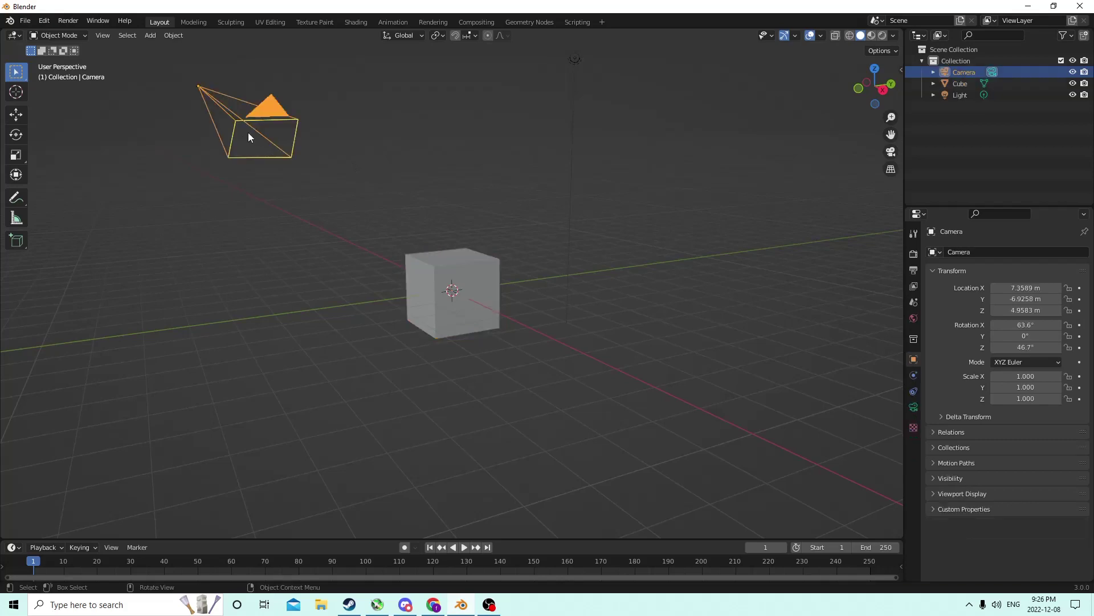
key(Delete)
click(572, 131)
key(Delete)
Select the cube and set the Transform Orientation to Local.
middle_drag(534, 129, 467, 126)
click(456, 259)
click(409, 36)
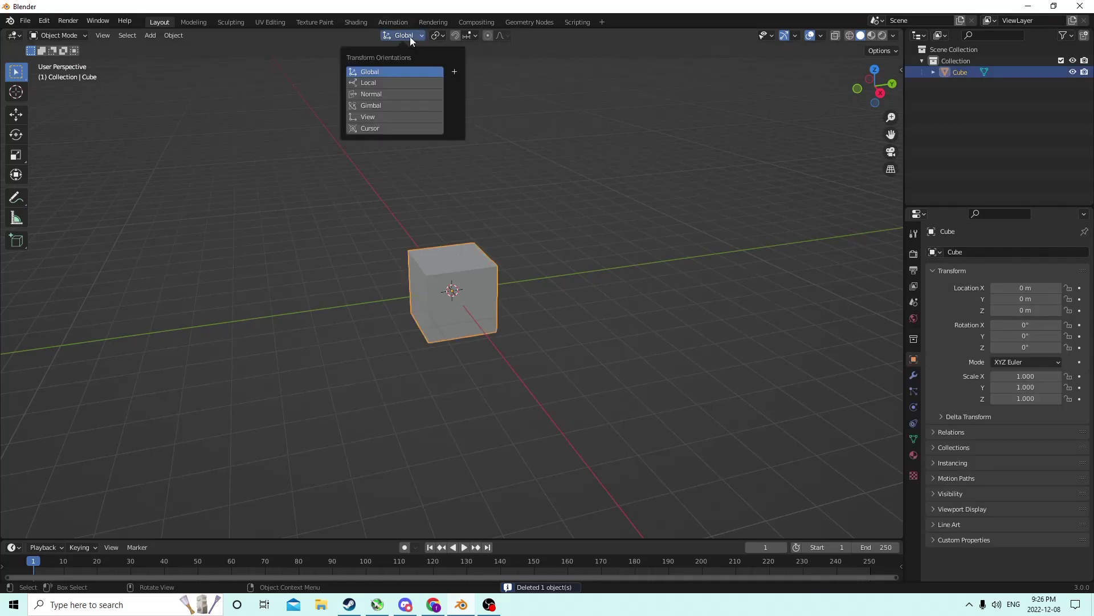
click(388, 83)
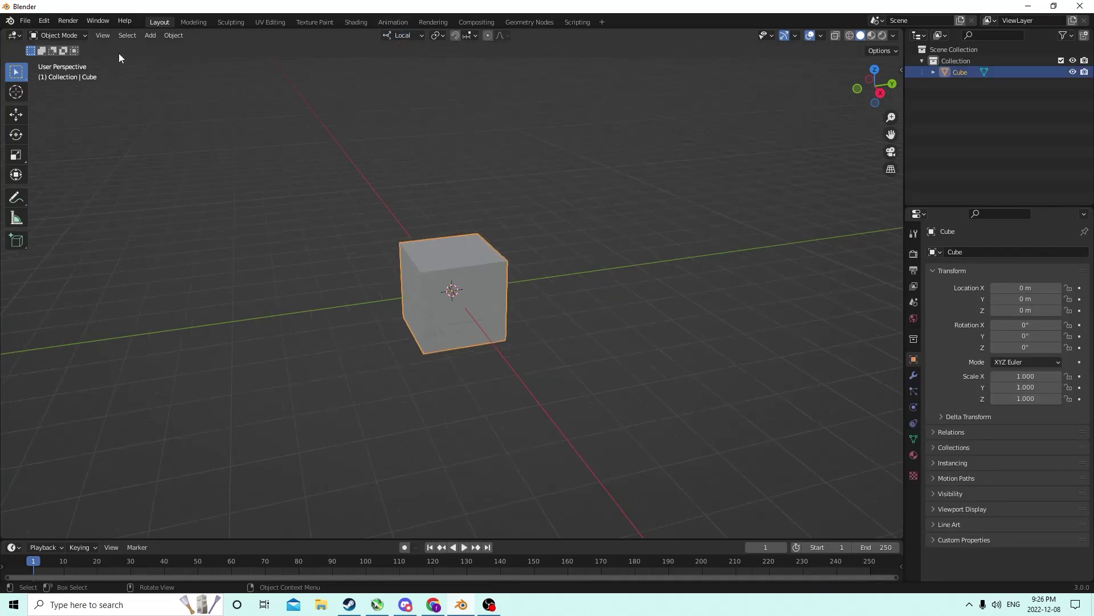
Set the Viewport Overlays floor grid Scale to .01.
middle_drag(118, 54, 378, 176)
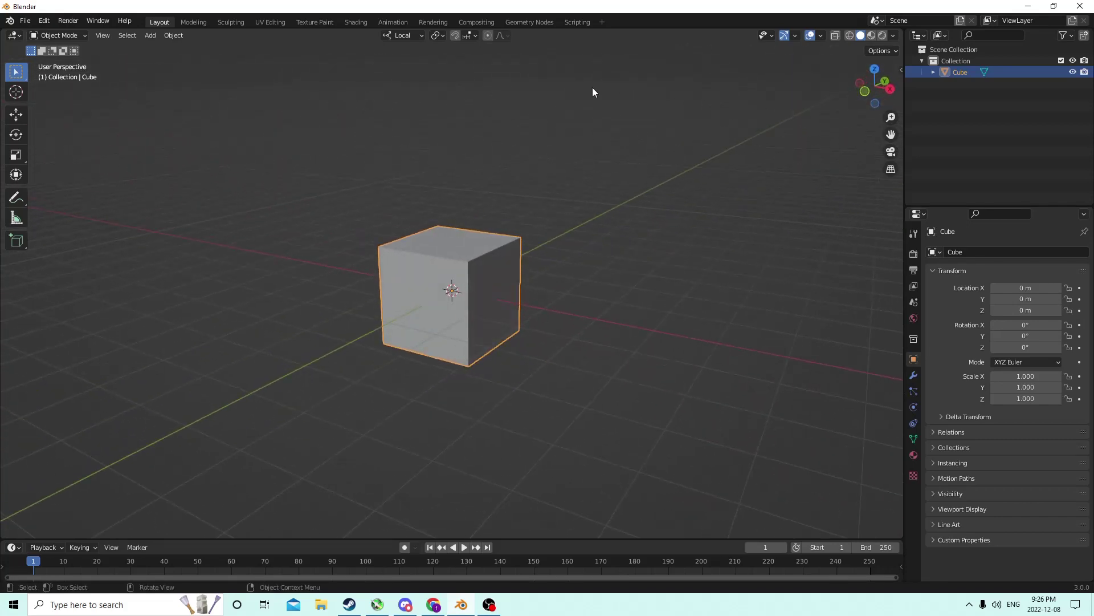
click(819, 32)
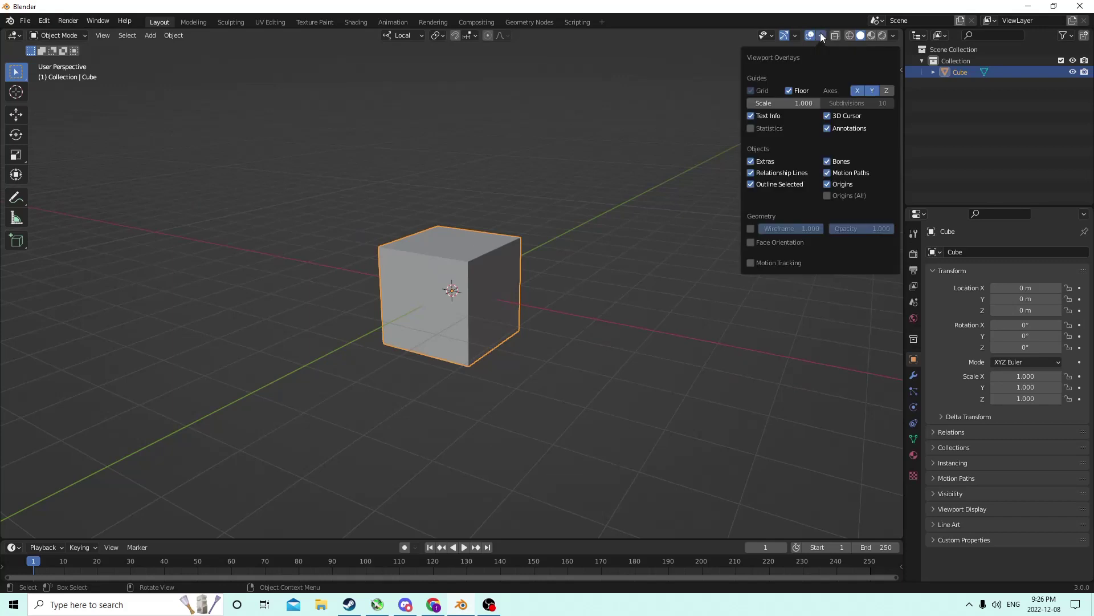
click(792, 103)
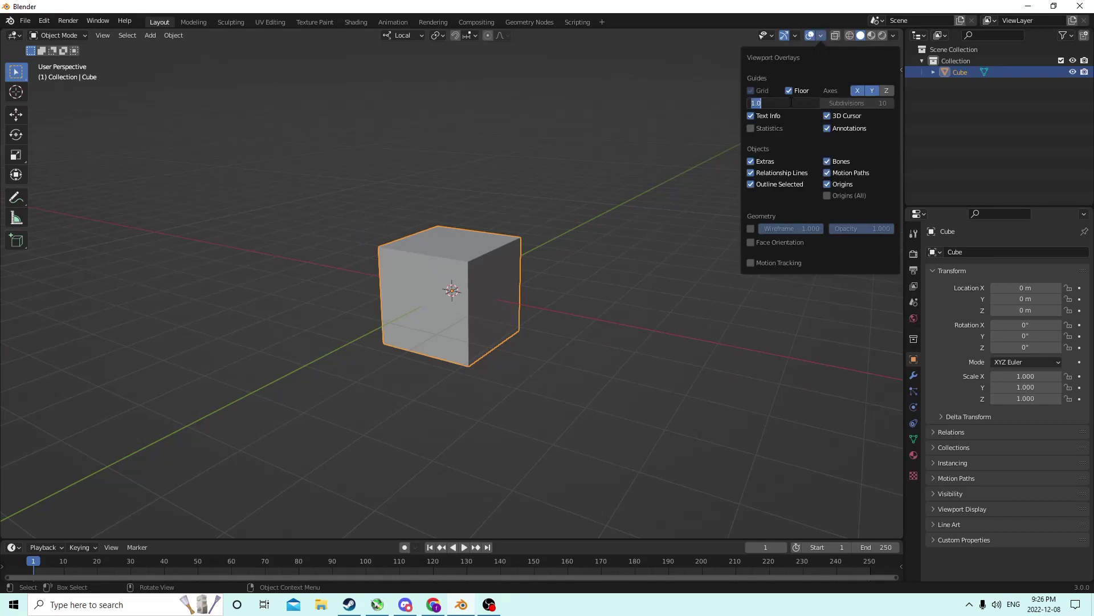
text(.01)
key(Return)
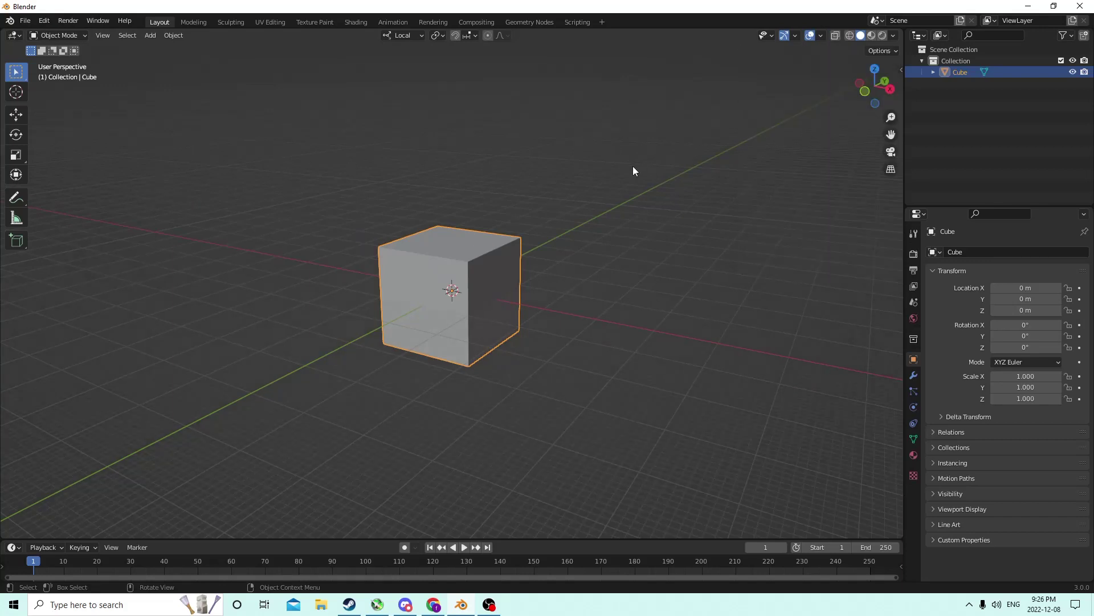
middle_drag(716, 167, 758, 197)
click(913, 376)
click(914, 360)
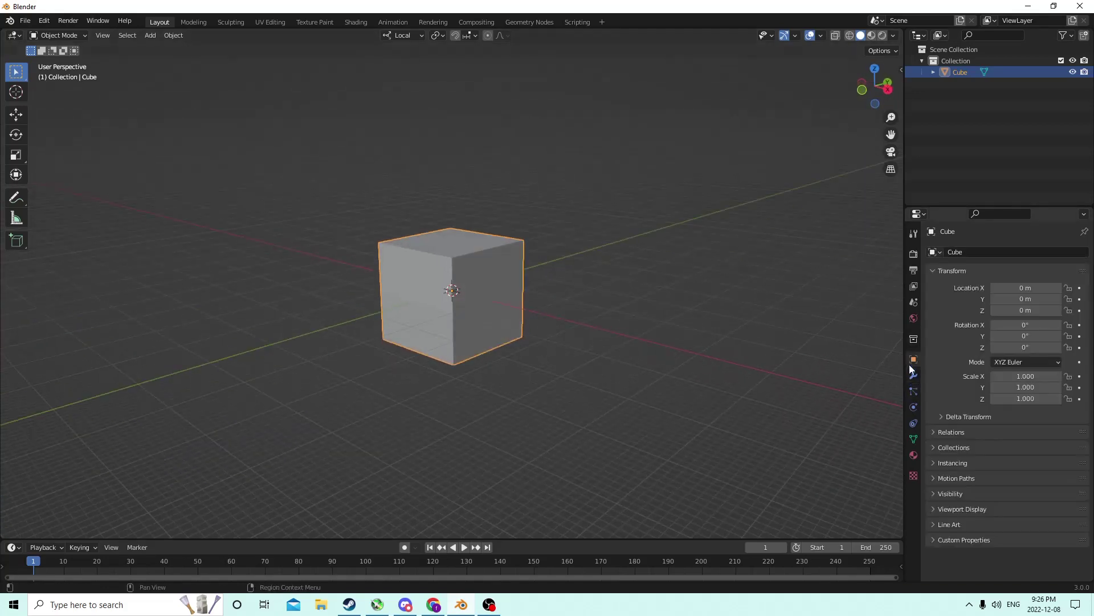
middle_drag(677, 261, 652, 279)
scroll(652, 279, up, 2)
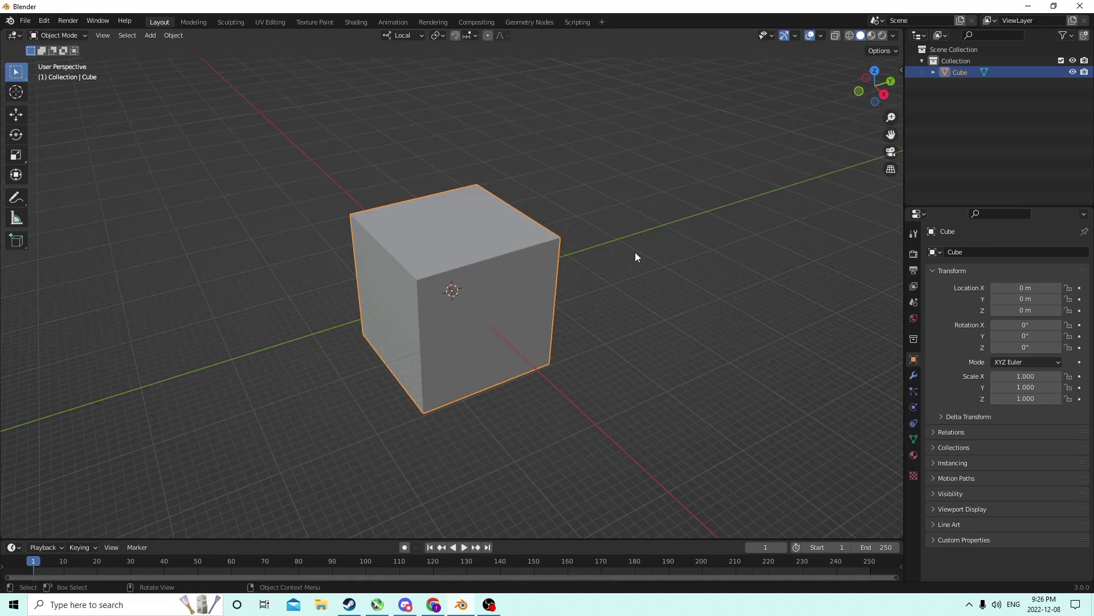
middle_drag(635, 257, 743, 246)
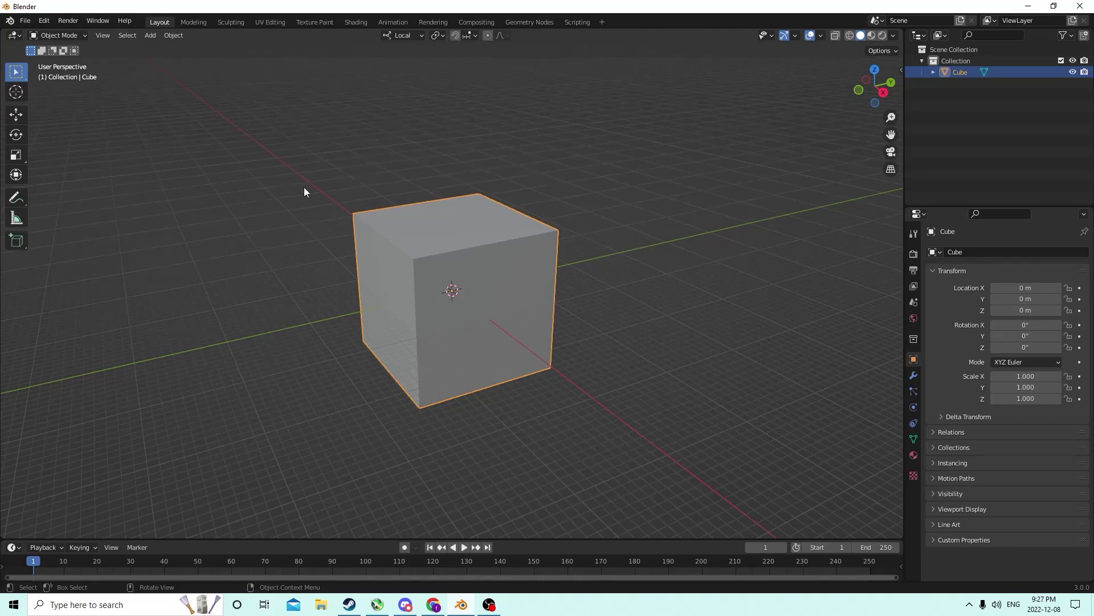
In Scene Properties > Units, change the metric Unit Scale from 1.0 to 0.01.
middle_drag(293, 215, 214, 217)
click(913, 303)
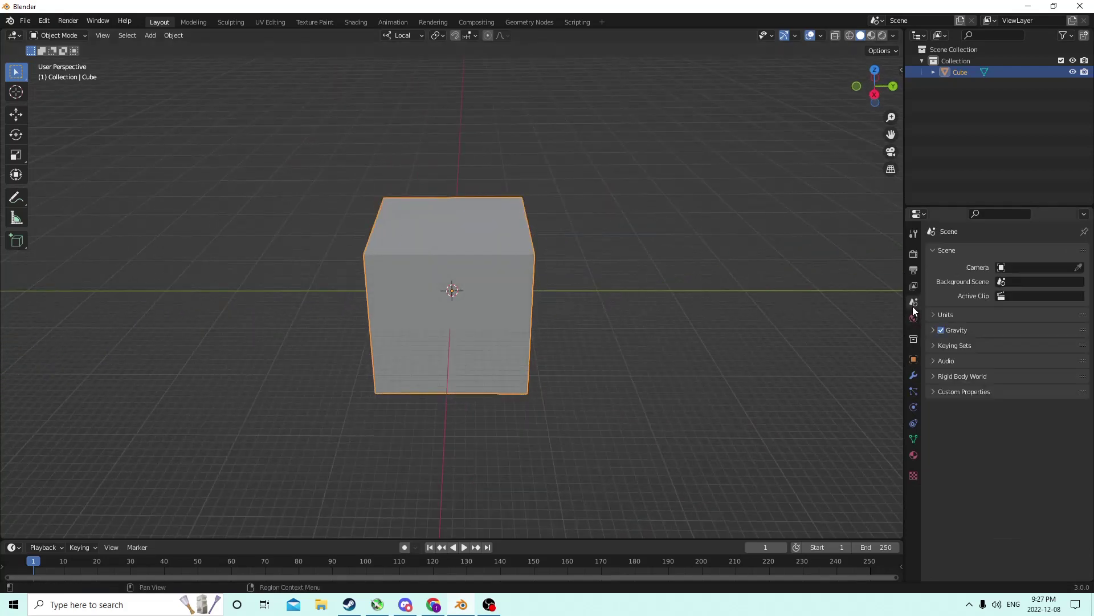
click(949, 314)
click(1048, 347)
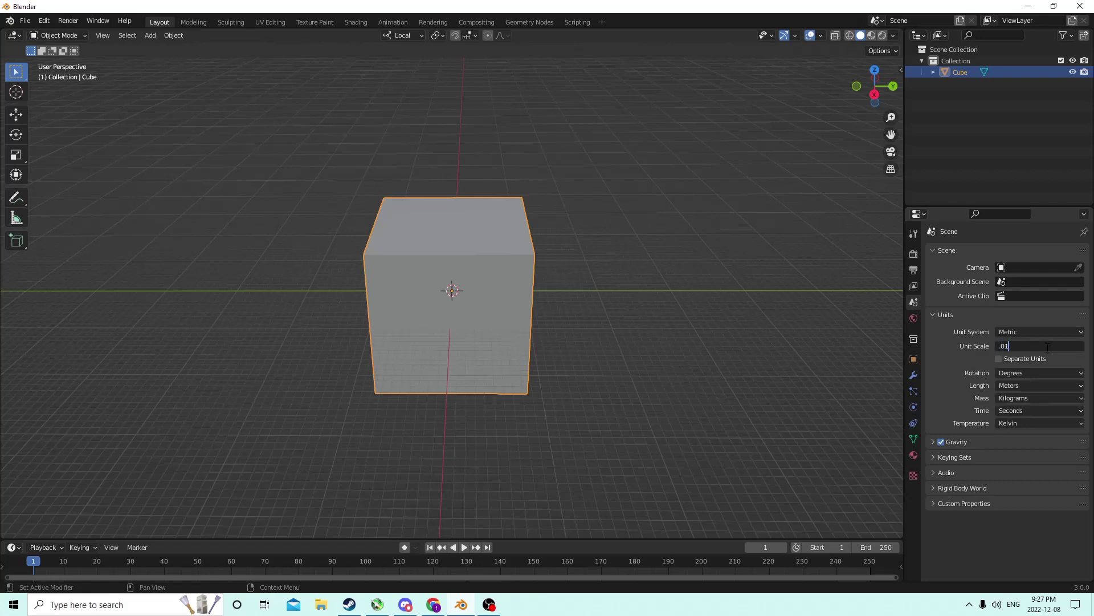
middle_drag(564, 236, 607, 211)
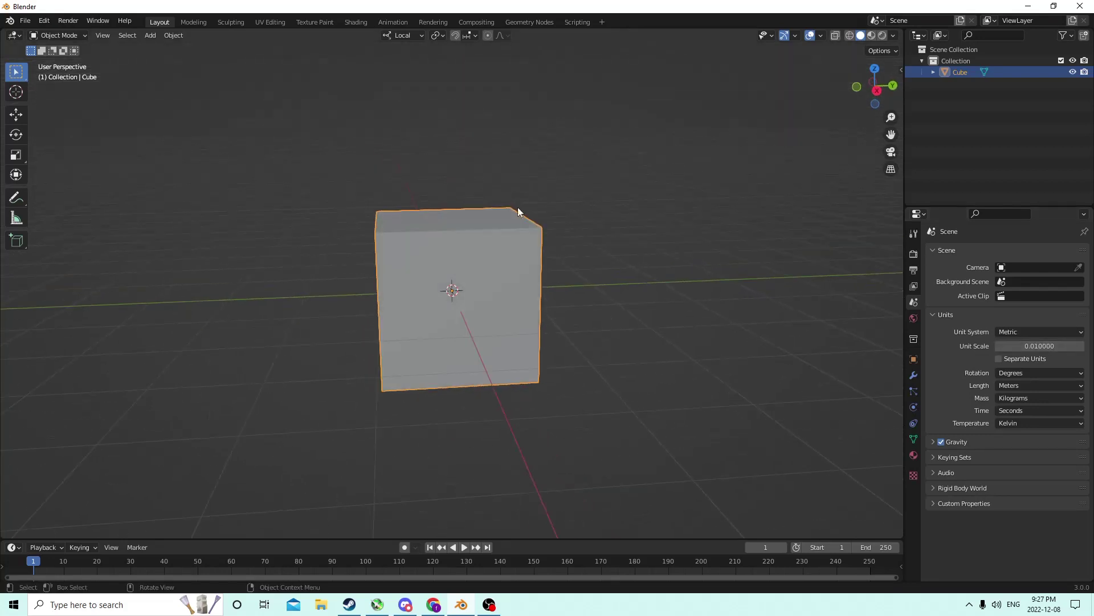
middle_drag(518, 208, 448, 247)
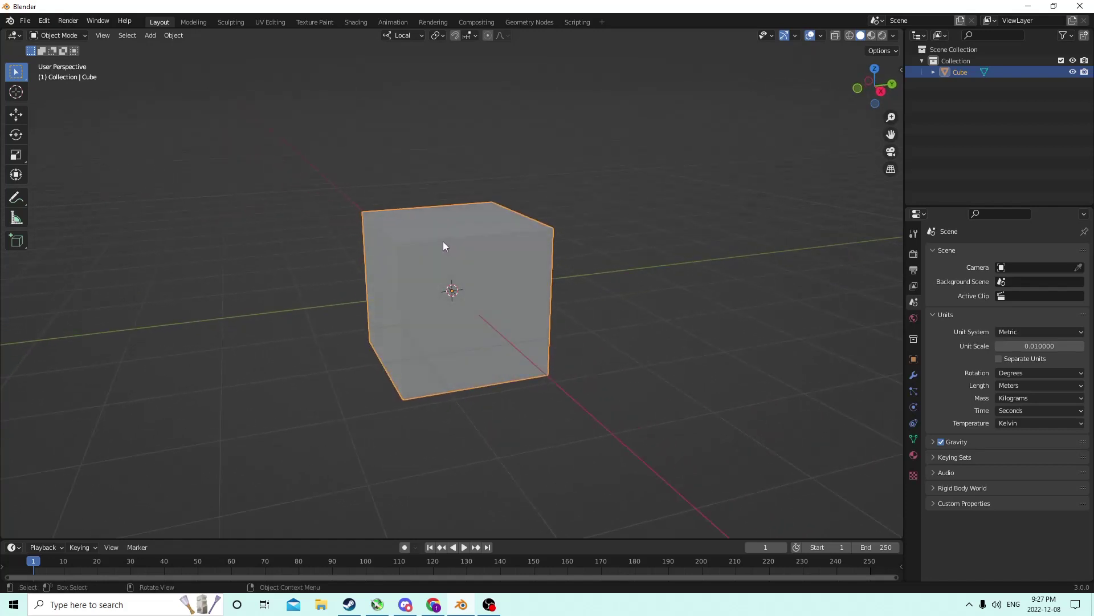
scroll(444, 246, up, 1)
scroll(451, 263, down, 3)
scroll(452, 263, up, 2)
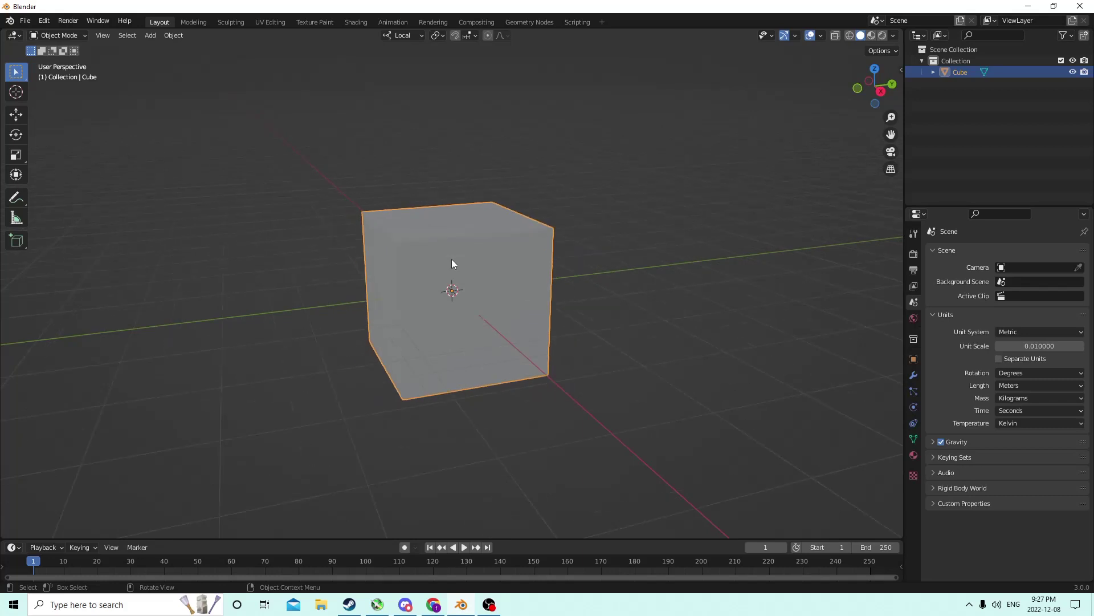
click(914, 359)
Scale the cube into a long flat slab, Y 2.542 and Z 0.376.
middle_drag(641, 318, 605, 316)
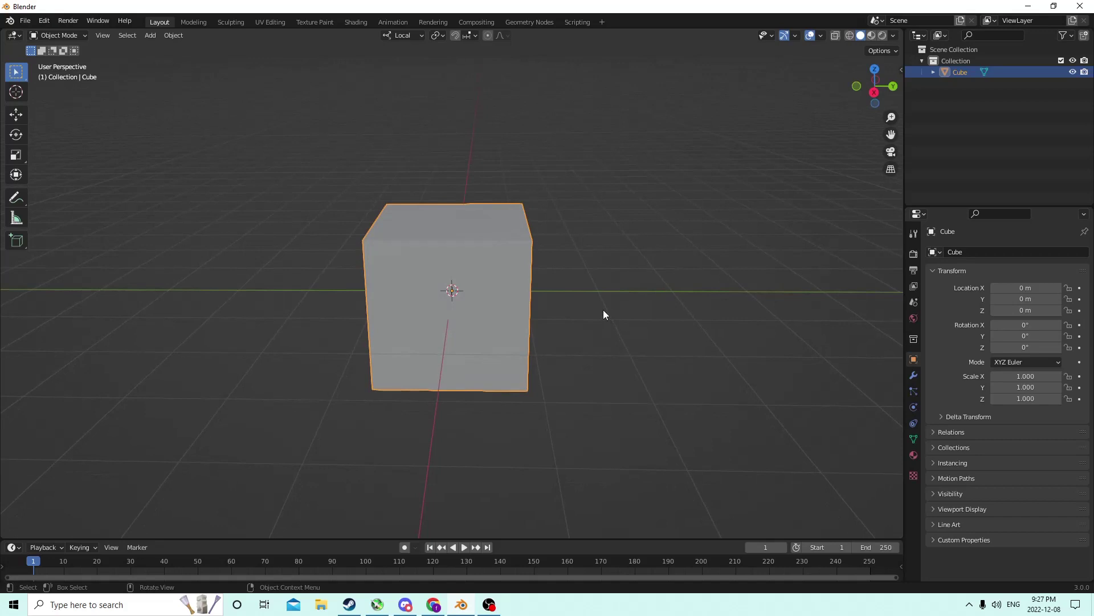
click(16, 155)
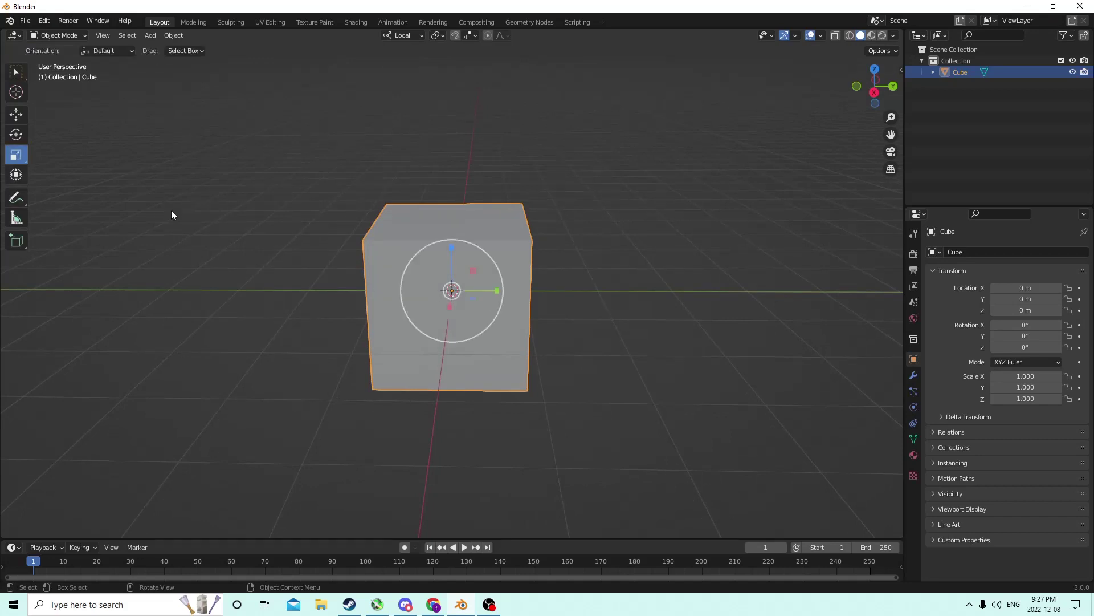
drag(498, 288, 567, 297)
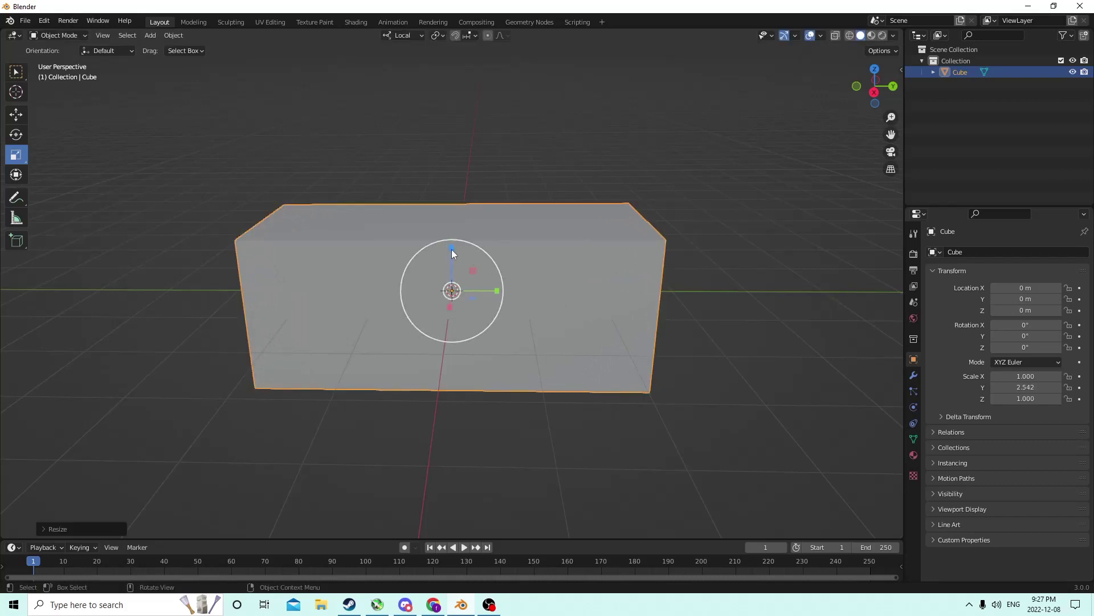
drag(451, 248, 446, 272)
middle_drag(446, 273, 459, 254)
drag(451, 248, 451, 260)
Raise the slab slightly on Z and duplicate it in place as Cube.001.
click(16, 114)
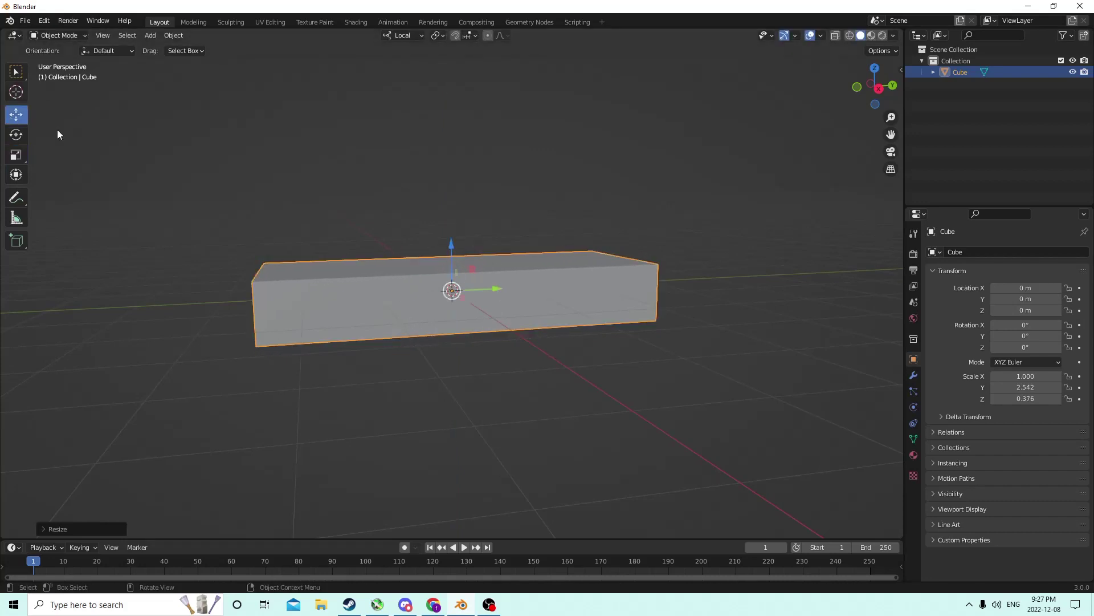
click(446, 244)
click(452, 273)
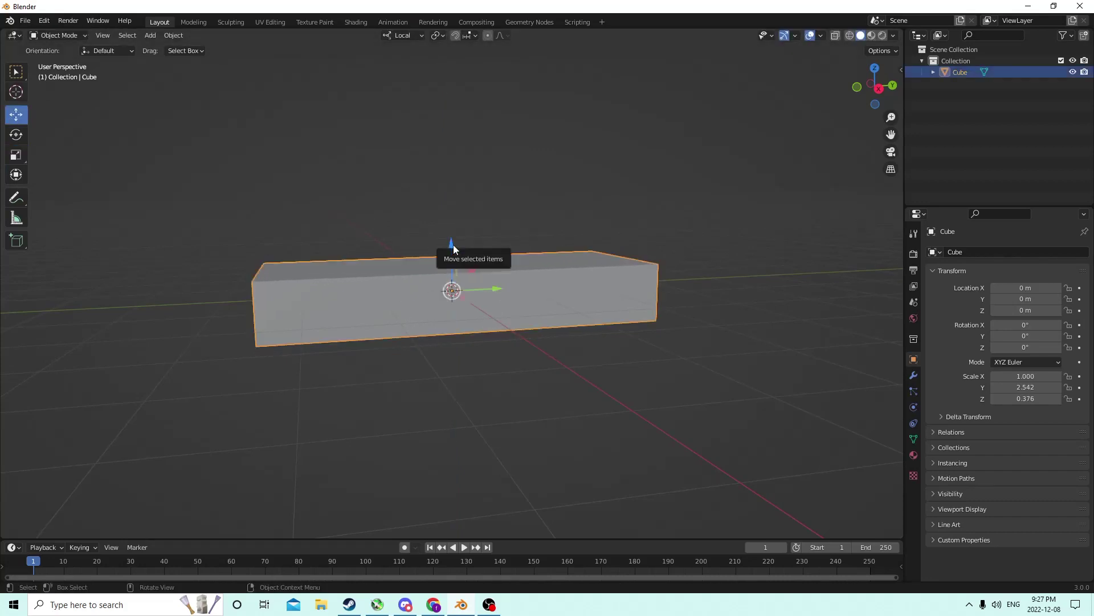
drag(453, 244, 448, 196)
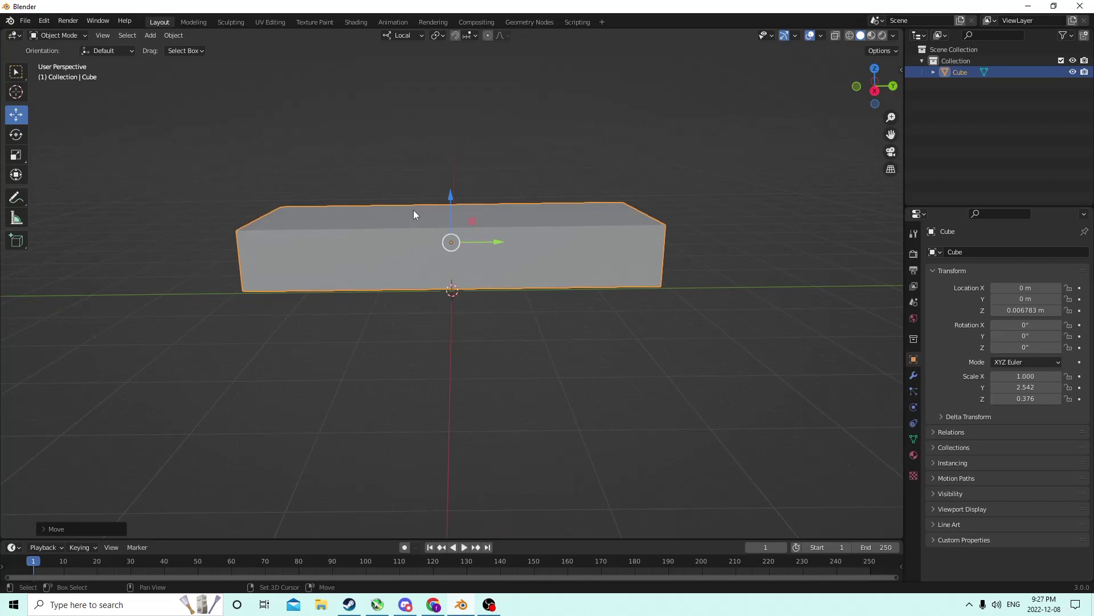
key(shift+d)
right_click(432, 196)
Lift Cube.001 above the base, then flatten the lower Cube further along Z.
drag(447, 192, 431, 166)
click(424, 262)
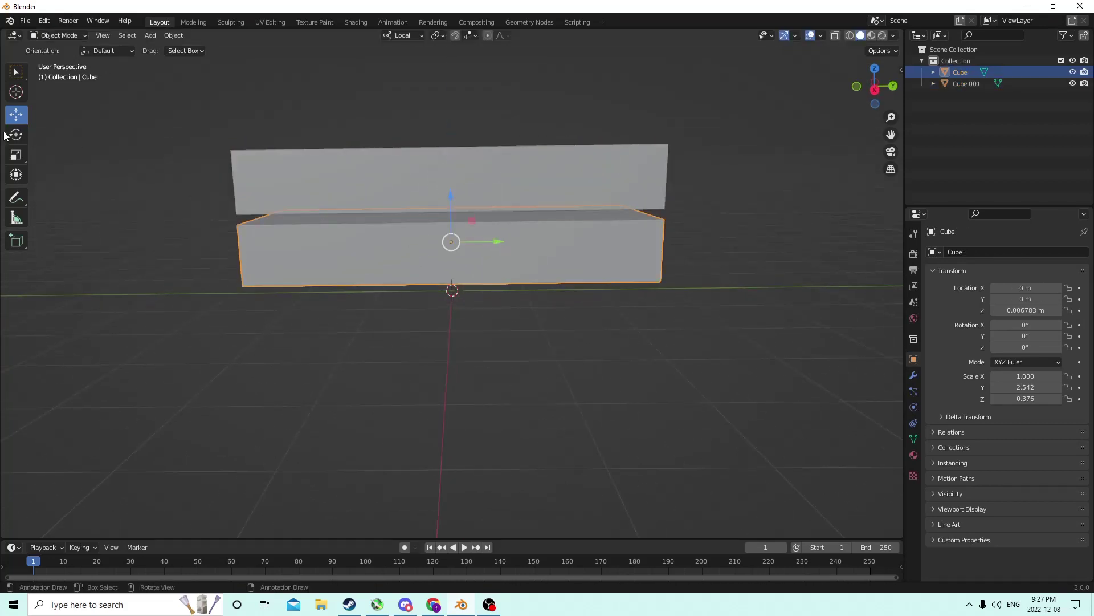
click(19, 161)
drag(449, 196, 447, 238)
middle_drag(564, 229, 461, 211)
Flatten the upper slab Cube.001 to Z scale 0.213.
click(589, 177)
middle_drag(337, 175, 421, 121)
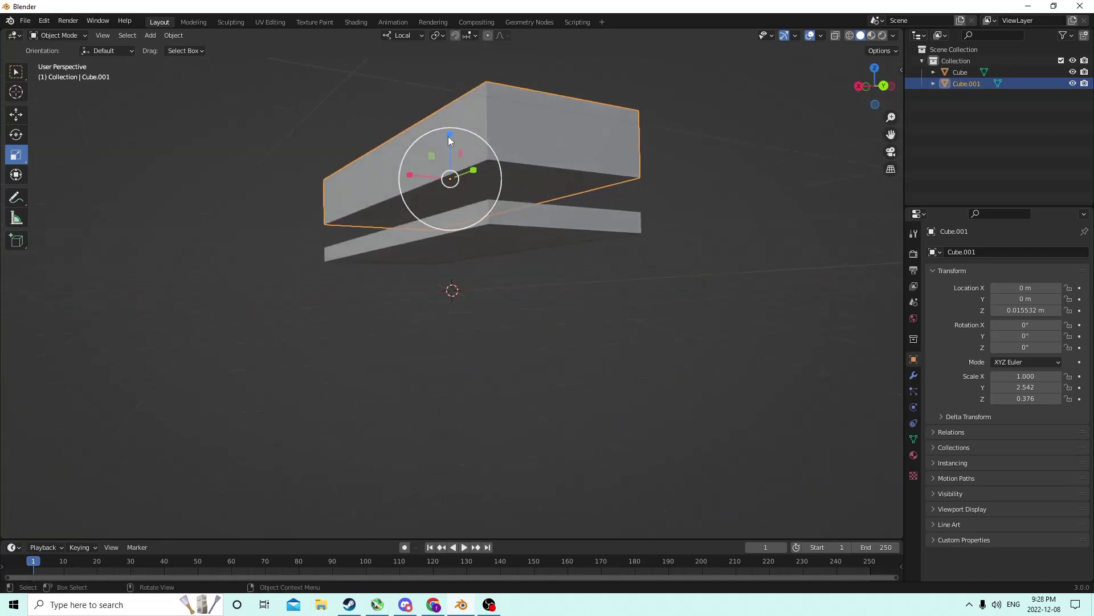
drag(448, 135, 447, 154)
middle_drag(447, 154, 242, 106)
click(15, 115)
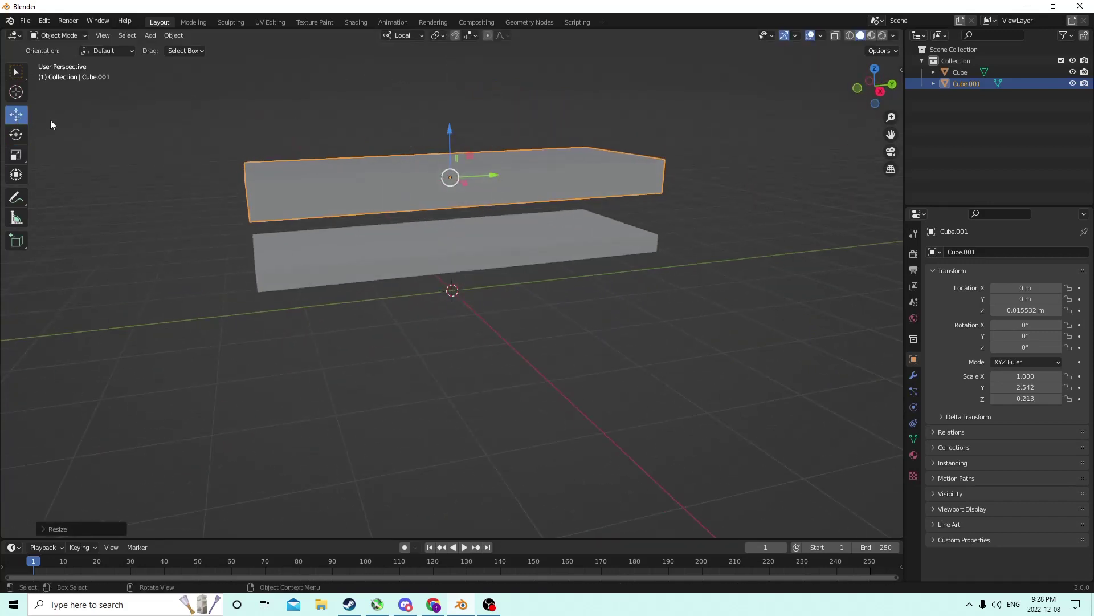
Lower Cube.001 slightly and trial a 6-segment edge bevel in Edit Mode.
drag(440, 133, 454, 161)
middle_drag(455, 161, 391, 150)
key(Tab)
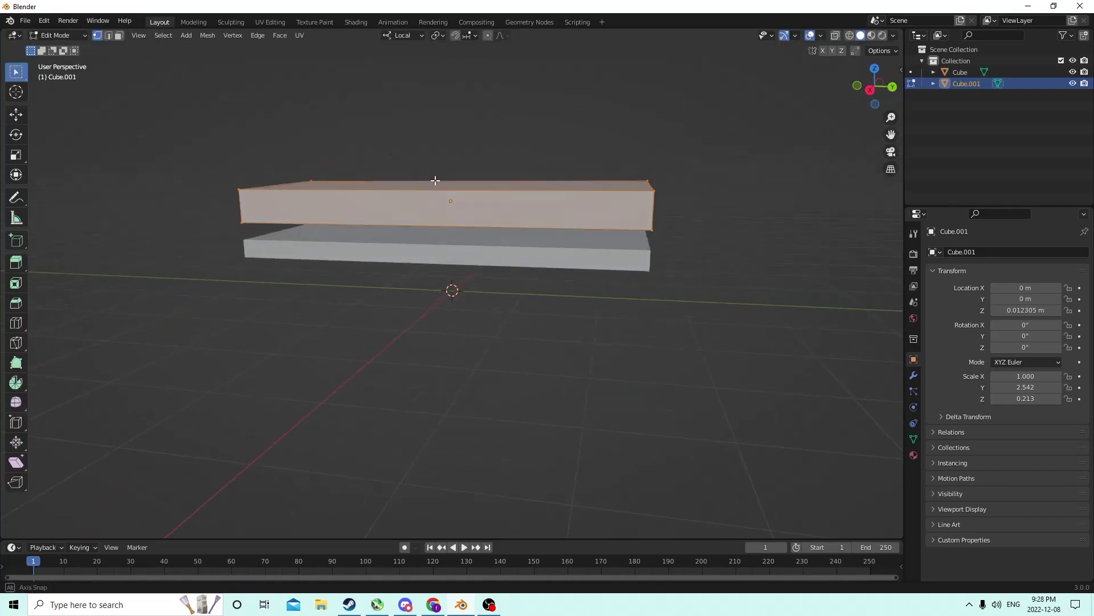
middle_drag(704, 271, 713, 283)
key(ctrl+b)
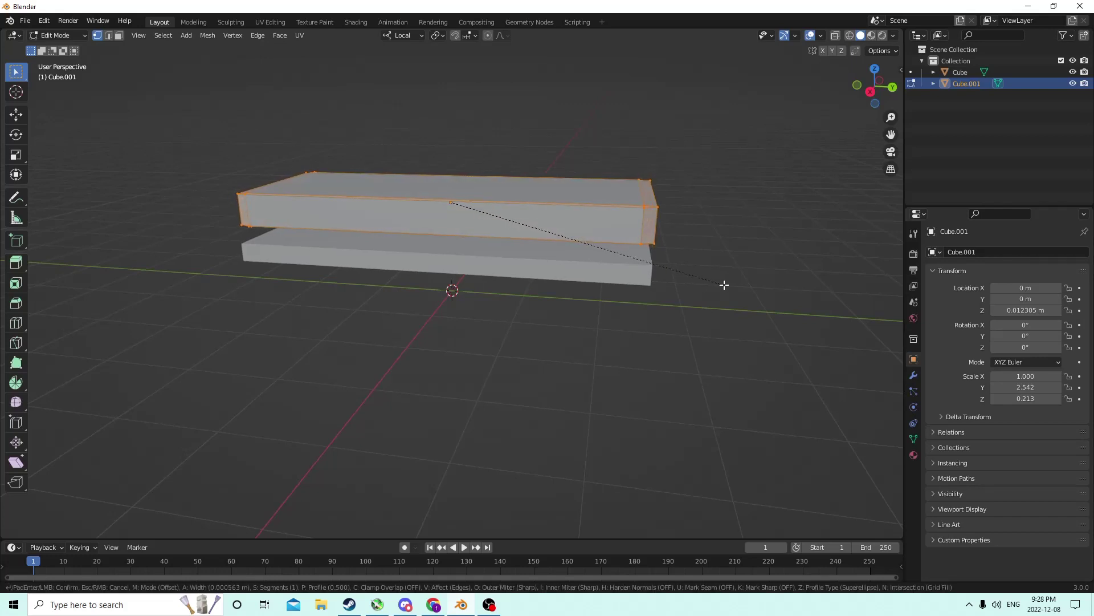
click(730, 285)
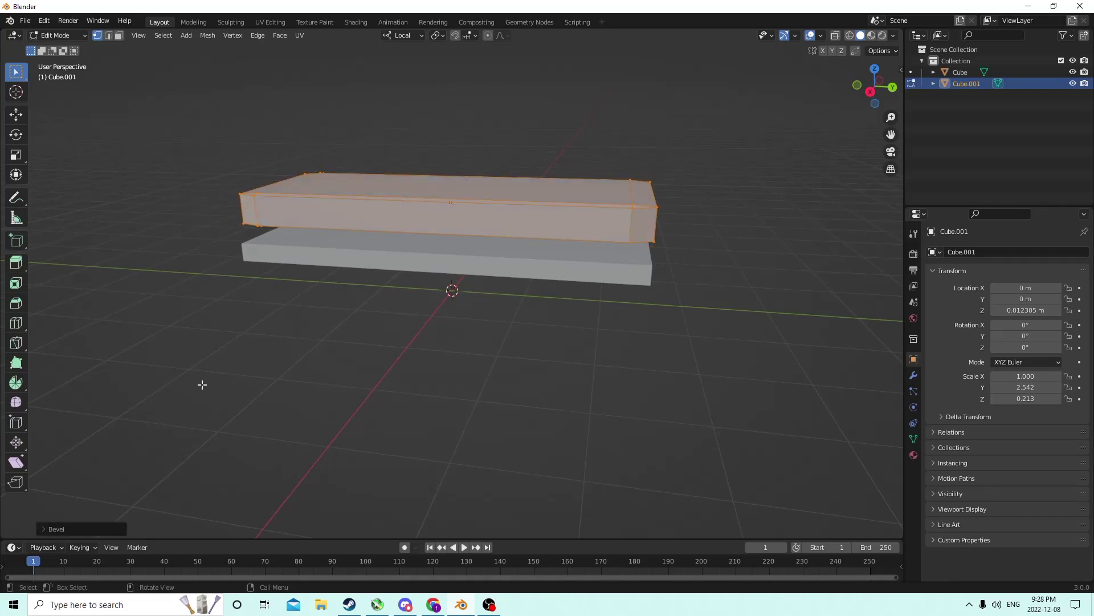
click(84, 533)
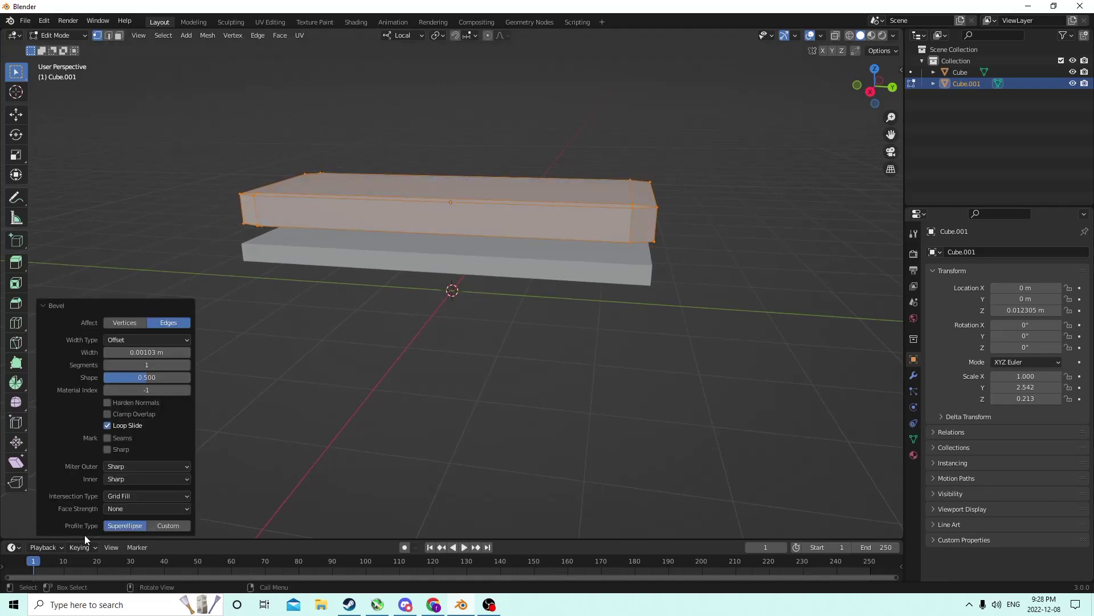
click(186, 365)
click(186, 365)
click(186, 365)
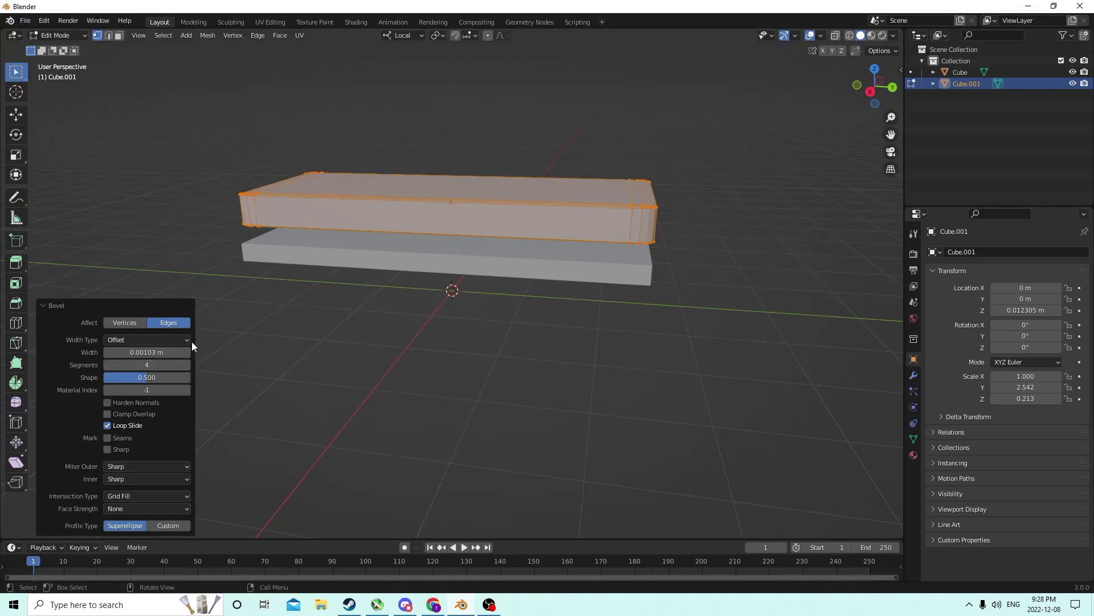
click(186, 365)
Undo the trial bevel and switch to Edge select, cancelling a new bevel.
click(44, 22)
click(51, 35)
mouse_move(315, 125)
middle_down()
mouse_move(308, 140)
mouse_move(322, 125)
middle_up()
click(109, 35)
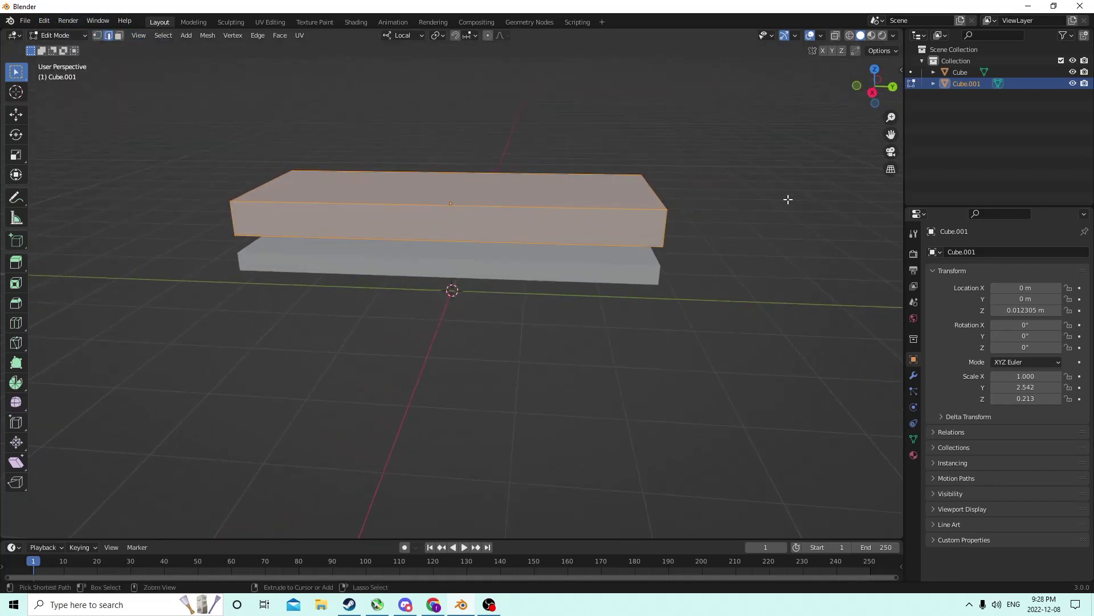
key(ctrl+b)
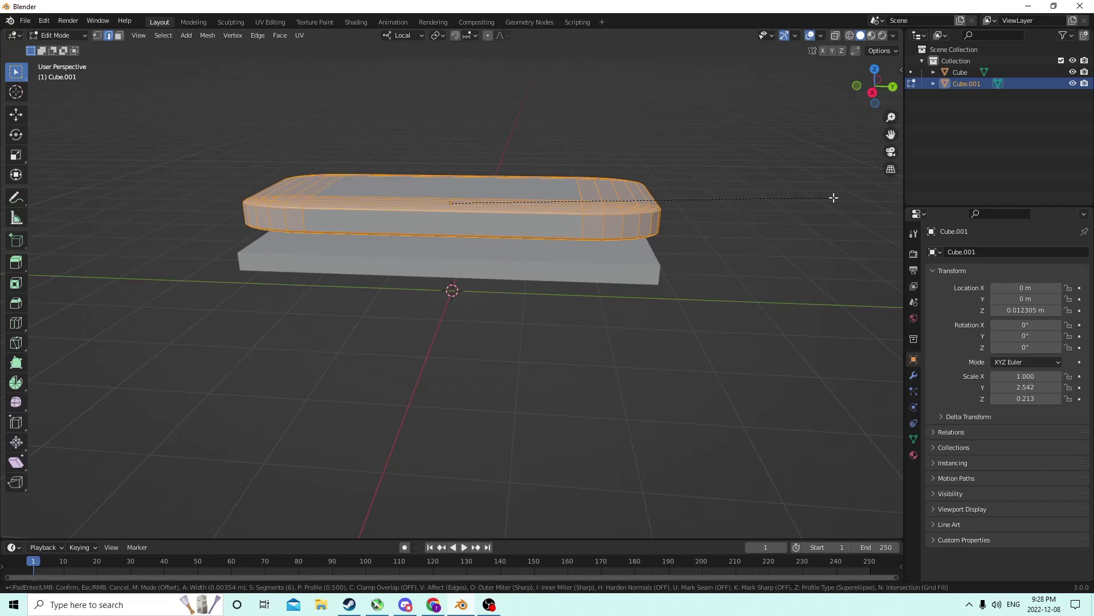
right_click(834, 197)
Round the slab's vertical corner edges with a 6-segment, 0.00242 m bevel.
middle_drag(834, 197, 714, 194)
key(alt+a)
middle_drag(465, 282, 573, 242)
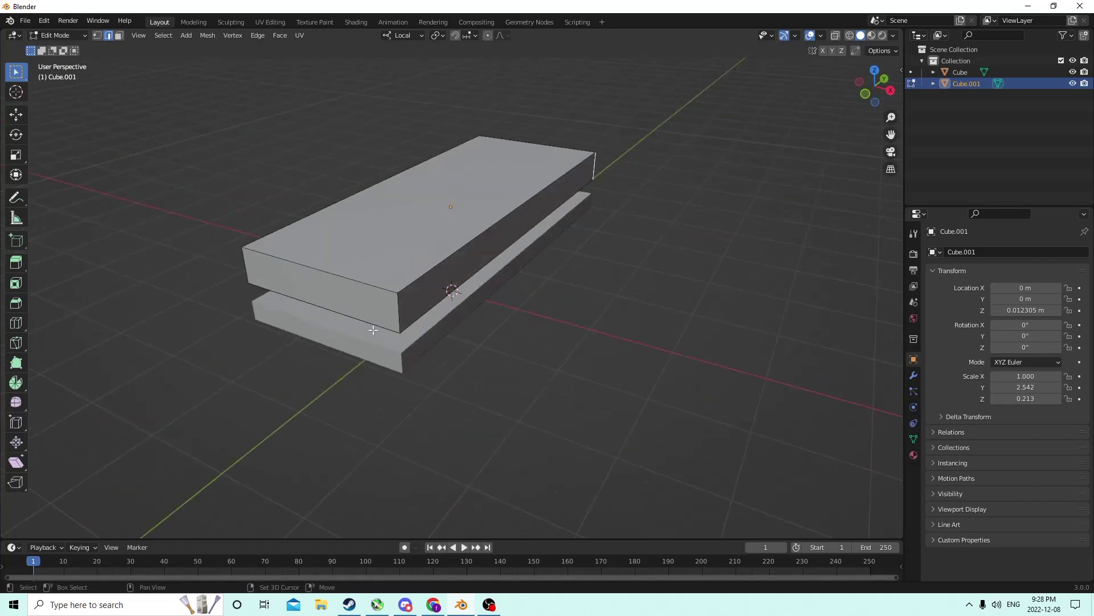
shift+click(402, 311)
middle_drag(402, 311, 500, 294)
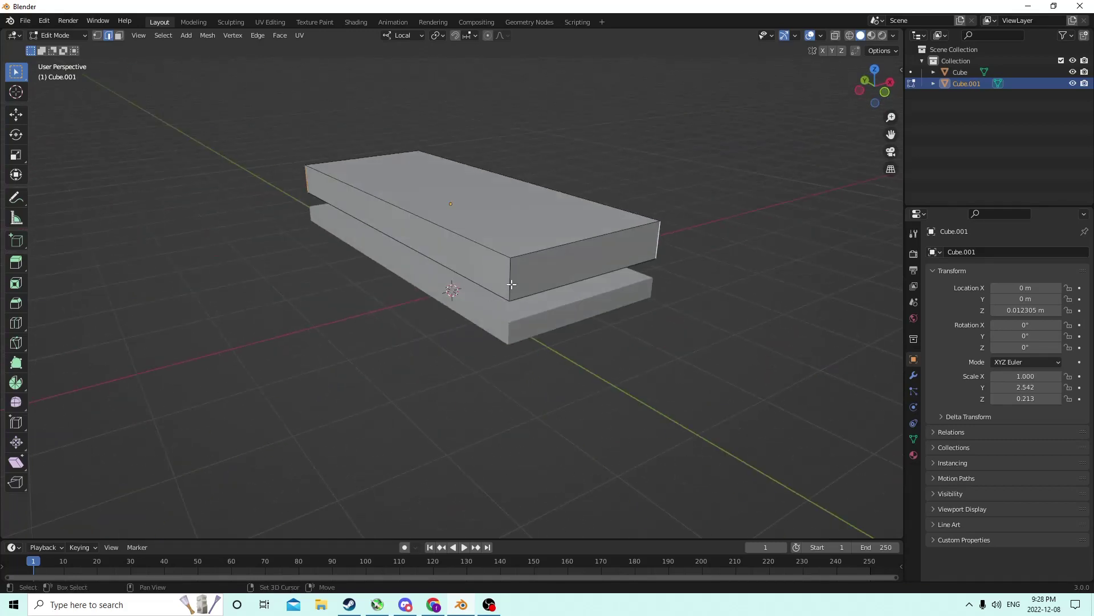
key(ctrl+b)
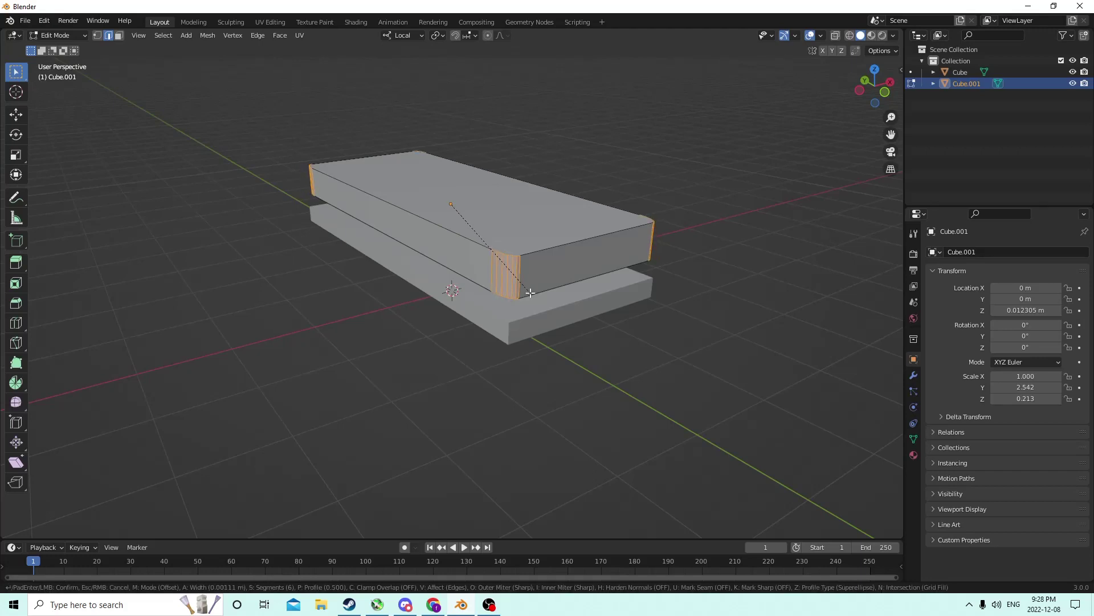
click(566, 302)
middle_drag(557, 285, 257, 273)
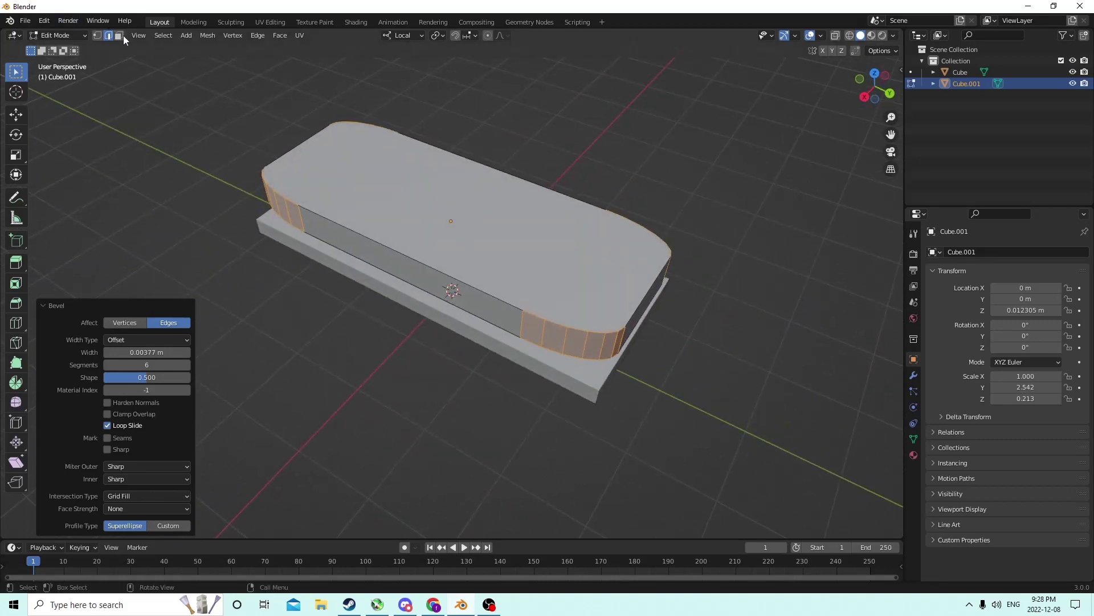
Select the edge loop around the top rim and bevel it round.
click(480, 226)
middle_drag(480, 226, 555, 226)
alt+click(664, 245)
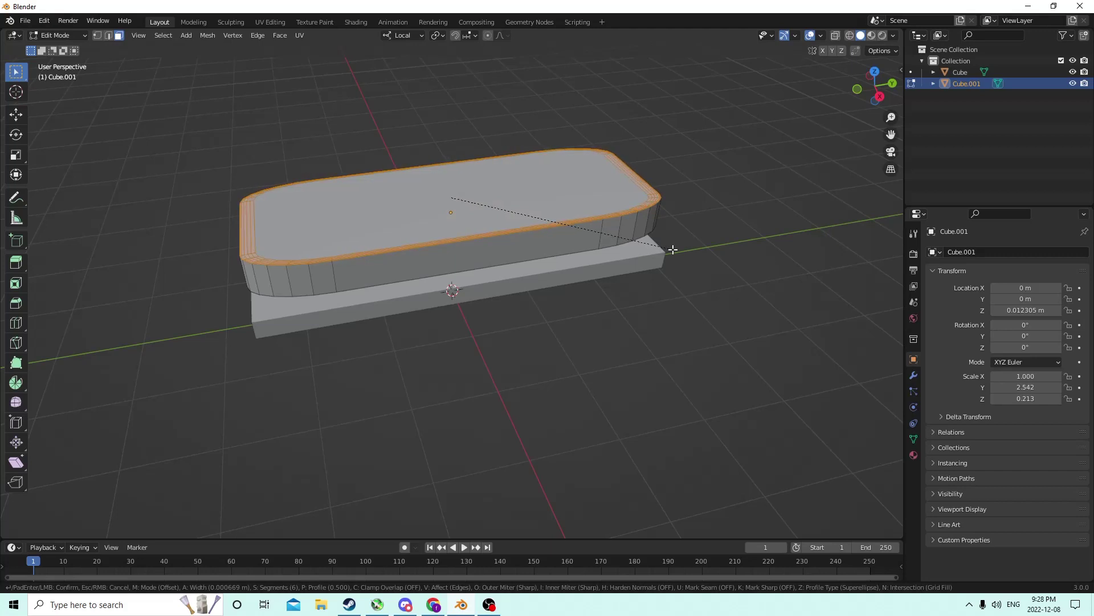
middle_drag(672, 247, 512, 178)
middle_drag(458, 200, 610, 261)
key(ctrl+b)
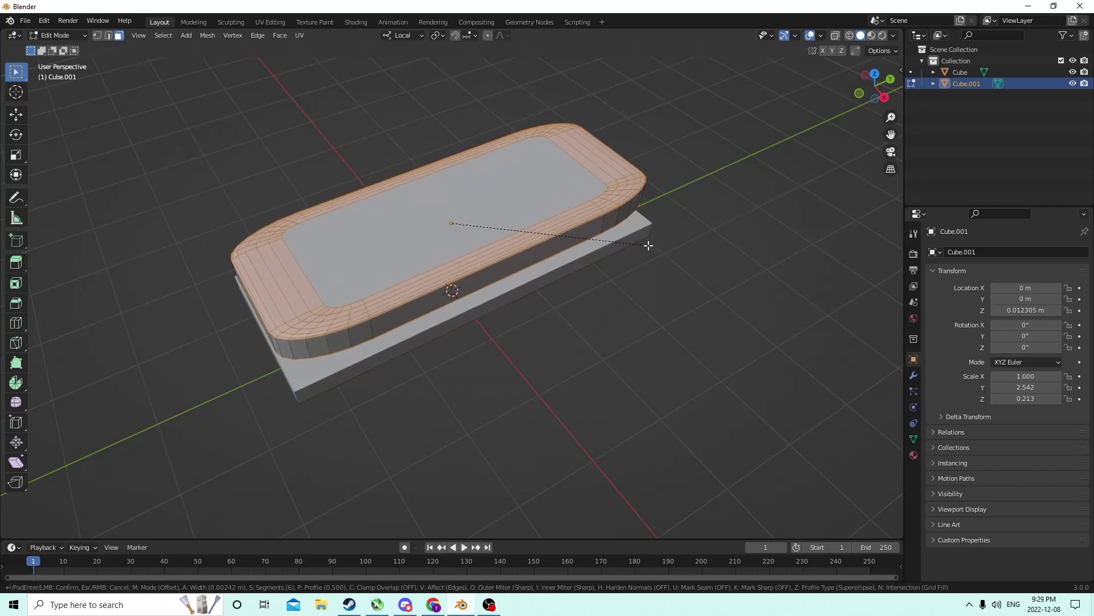
click(649, 245)
Select the flat top face and inset it.
middle_drag(648, 245, 570, 230)
click(566, 225)
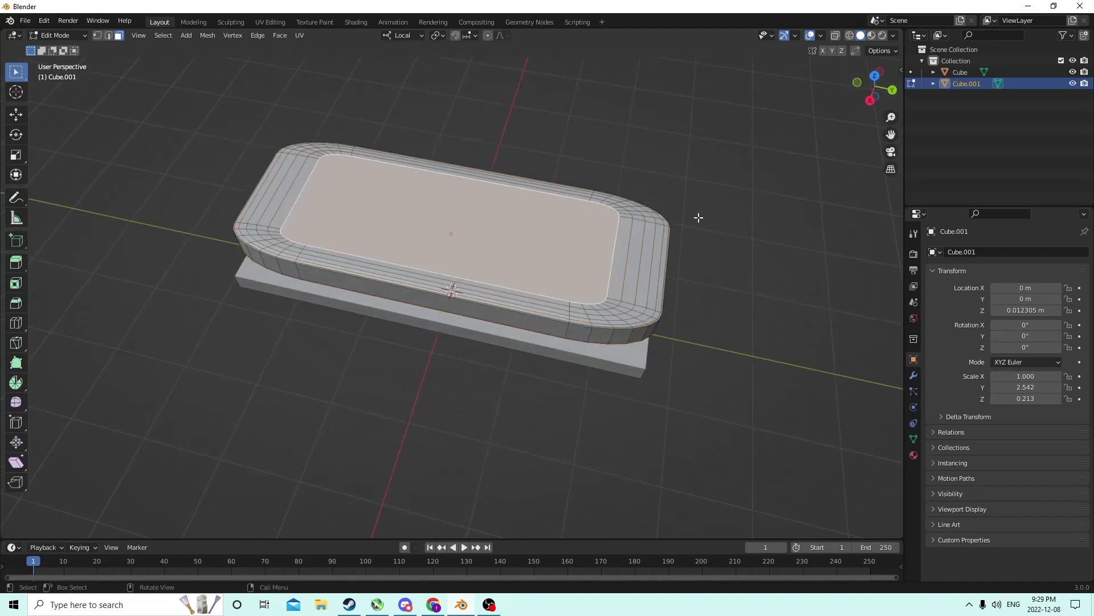
key(i)
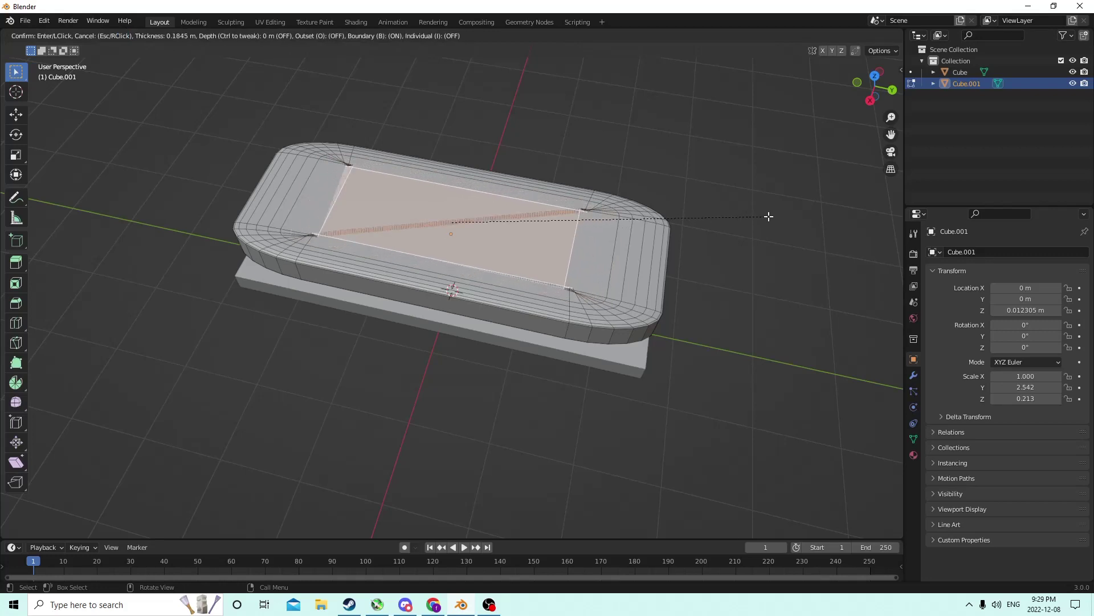
Finish the inset and lower Cube.001 onto the base slab.
click(769, 216)
middle_drag(768, 215, 668, 126)
key(Tab)
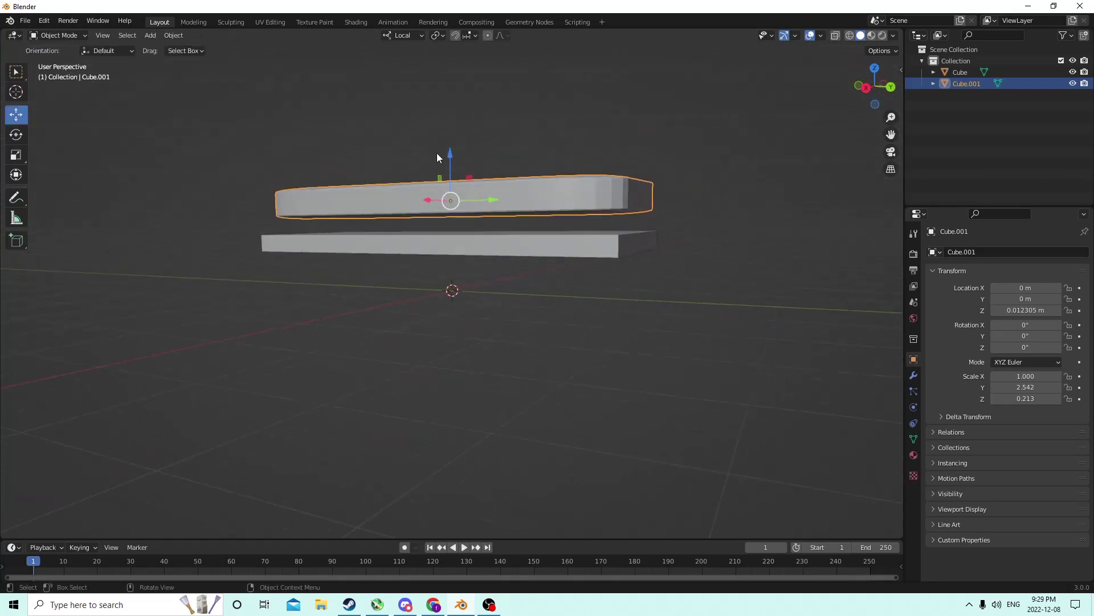
drag(451, 160, 450, 182)
middle_drag(450, 181, 375, 201)
middle_drag(514, 319, 607, 310)
Round the base Cube's vertical corner edges with a 6-segment, 0.0013 m bevel.
key(Tab)
key(Tab)
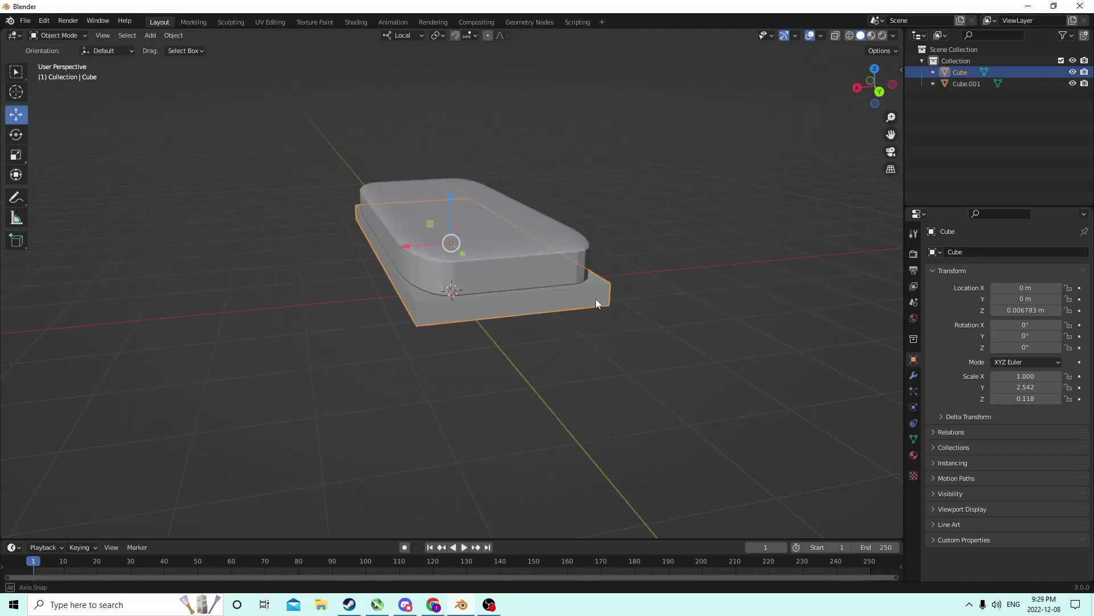
middle_drag(596, 298, 639, 302)
key(Tab)
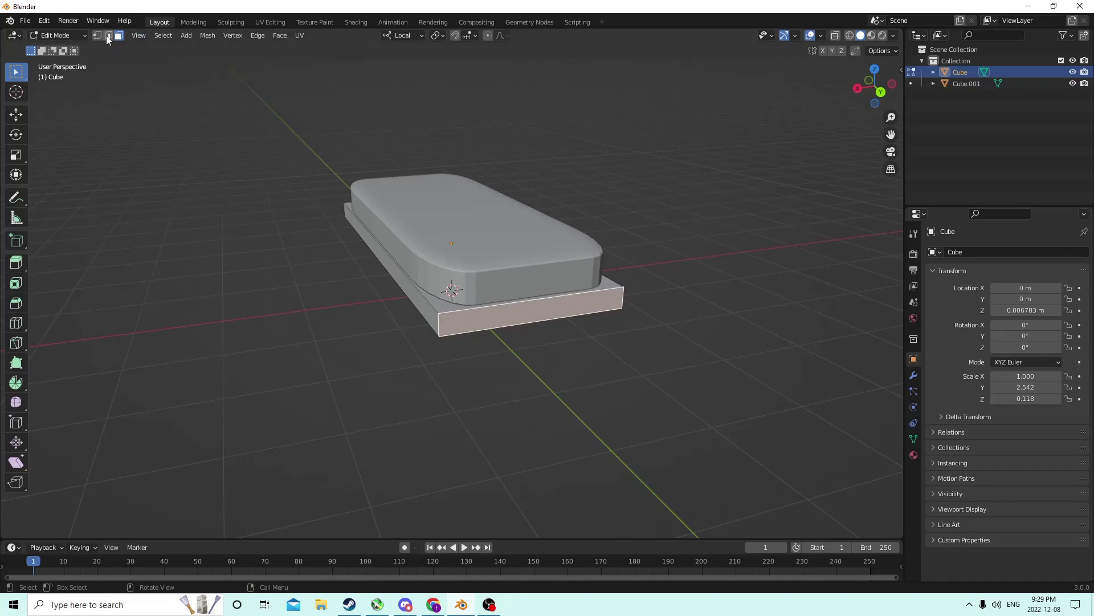
click(108, 35)
click(632, 284)
click(626, 291)
middle_drag(626, 291, 663, 273)
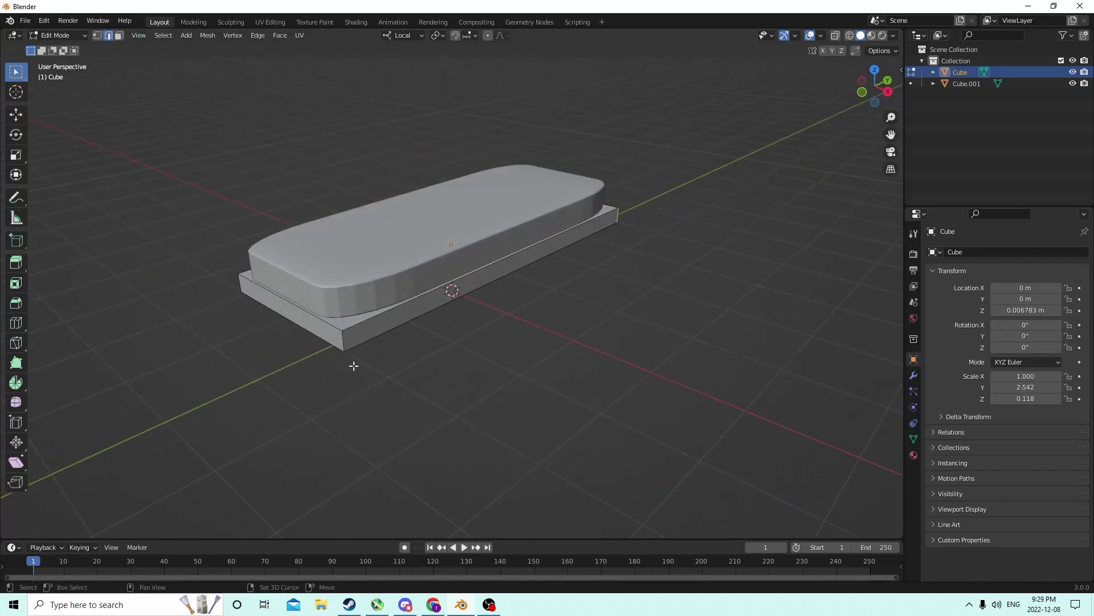
middle_drag(321, 331, 385, 306)
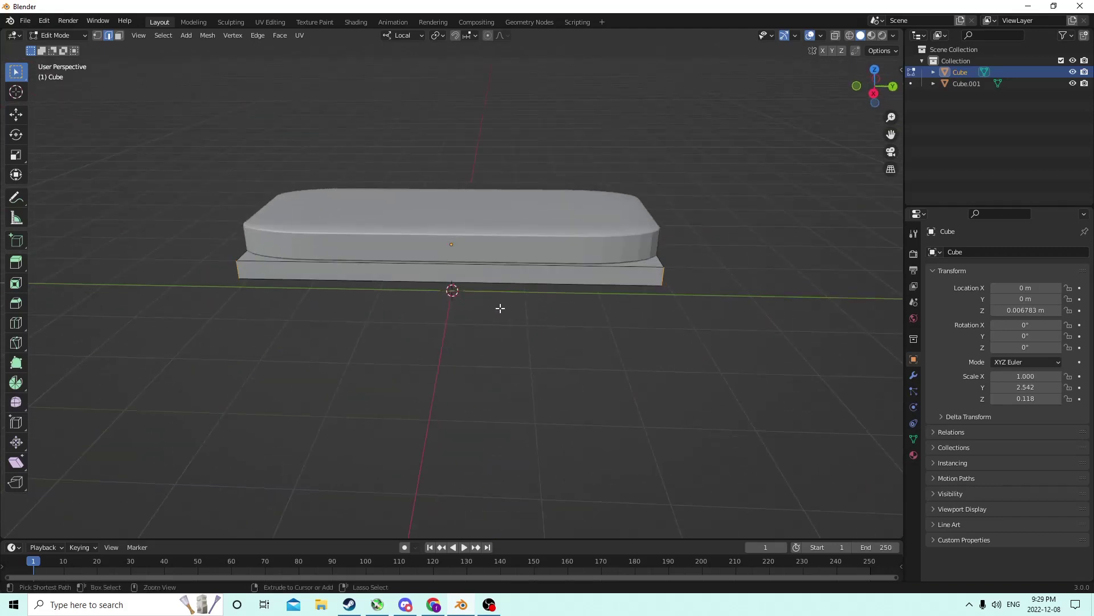
key(ctrl+b)
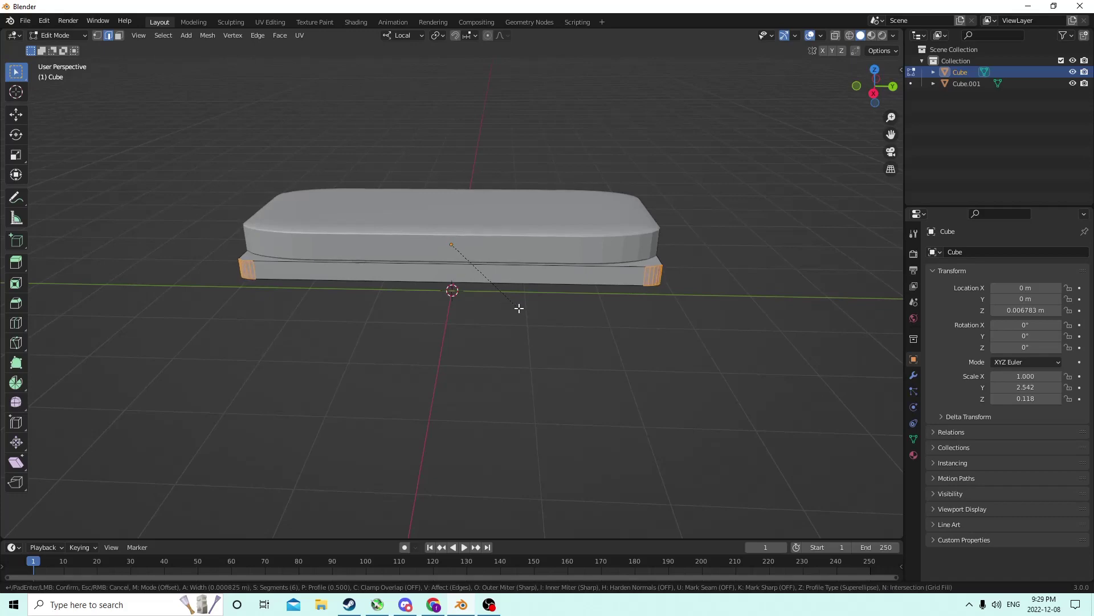
click(527, 306)
middle_drag(528, 307, 284, 301)
key(Tab)
Duplicate the cushion as Cube.002 and slide it along Y to one end.
click(534, 224)
middle_drag(533, 224, 549, 232)
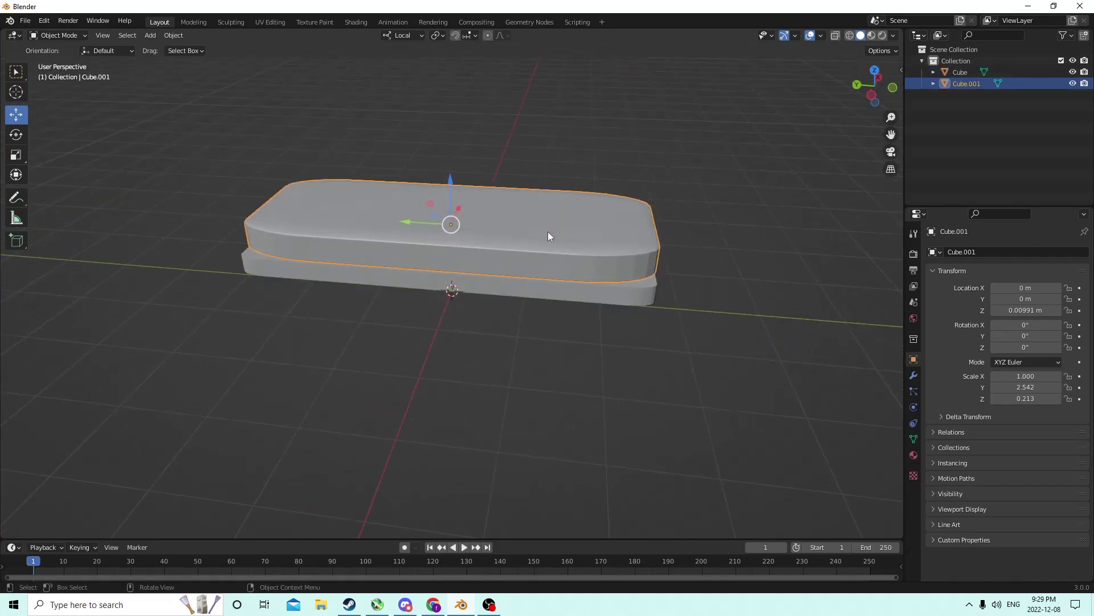
key(shift+d)
right_click(655, 184)
middle_drag(655, 184, 474, 214)
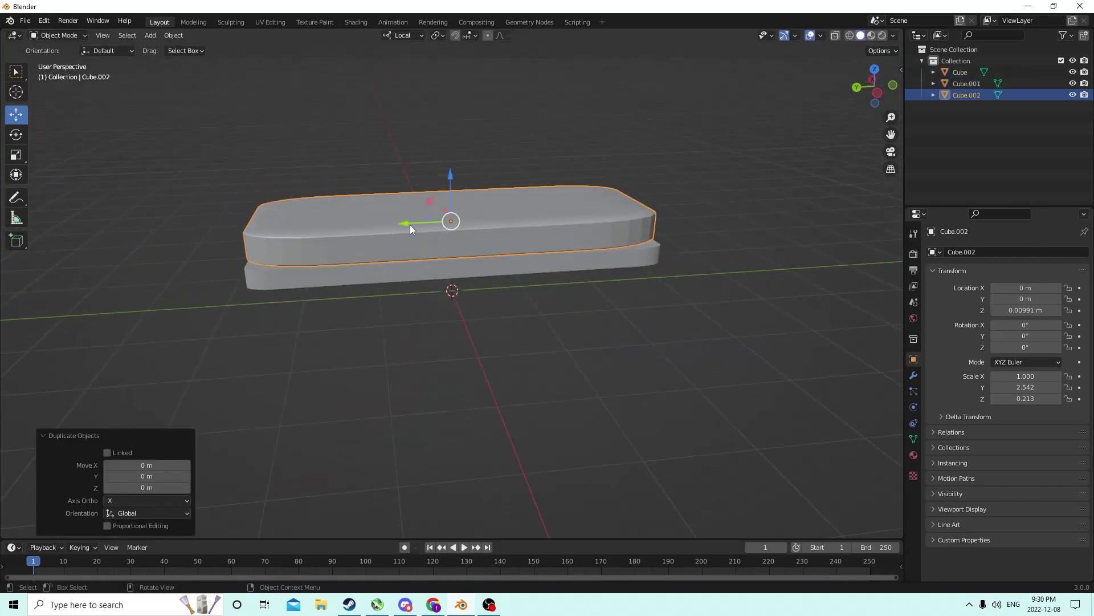
drag(409, 225, 860, 229)
Shorten Cube.002 to Y scale 1.193, then begin tilting it about X.
click(16, 155)
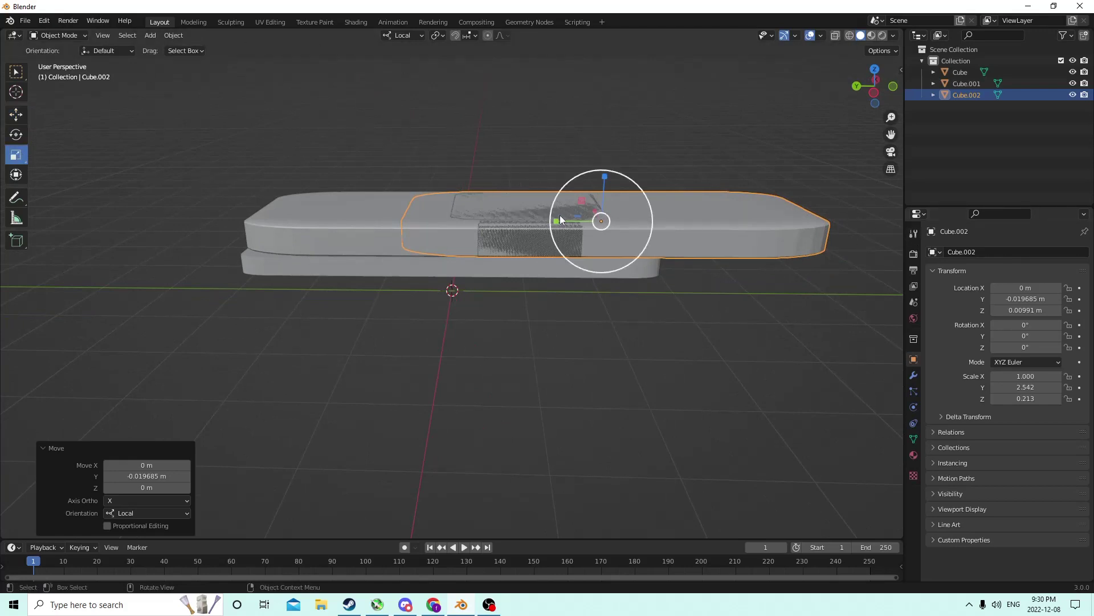
drag(558, 218, 582, 218)
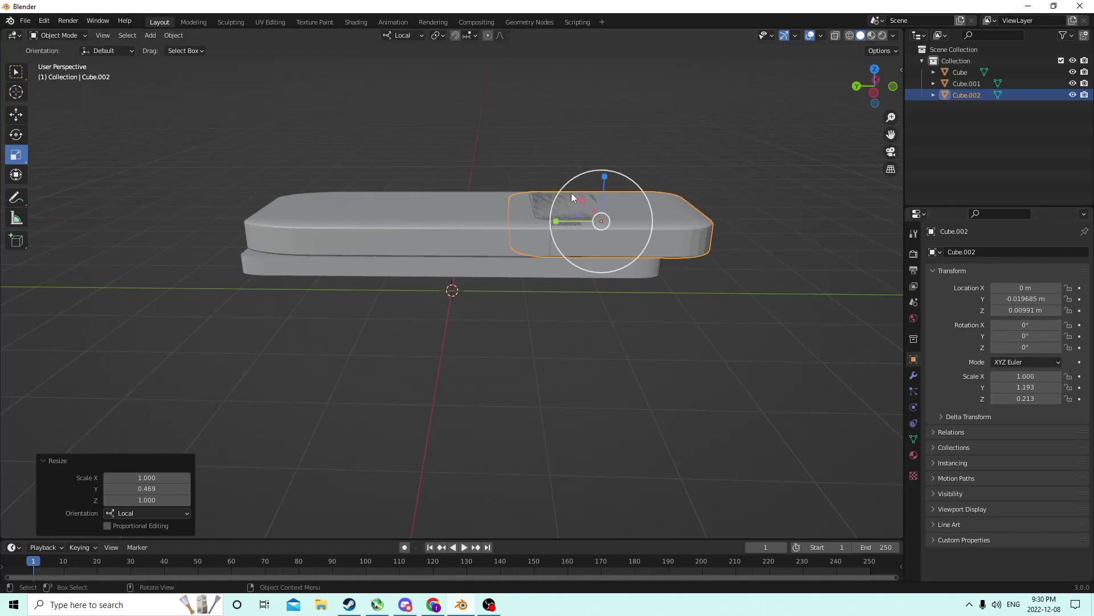
click(16, 135)
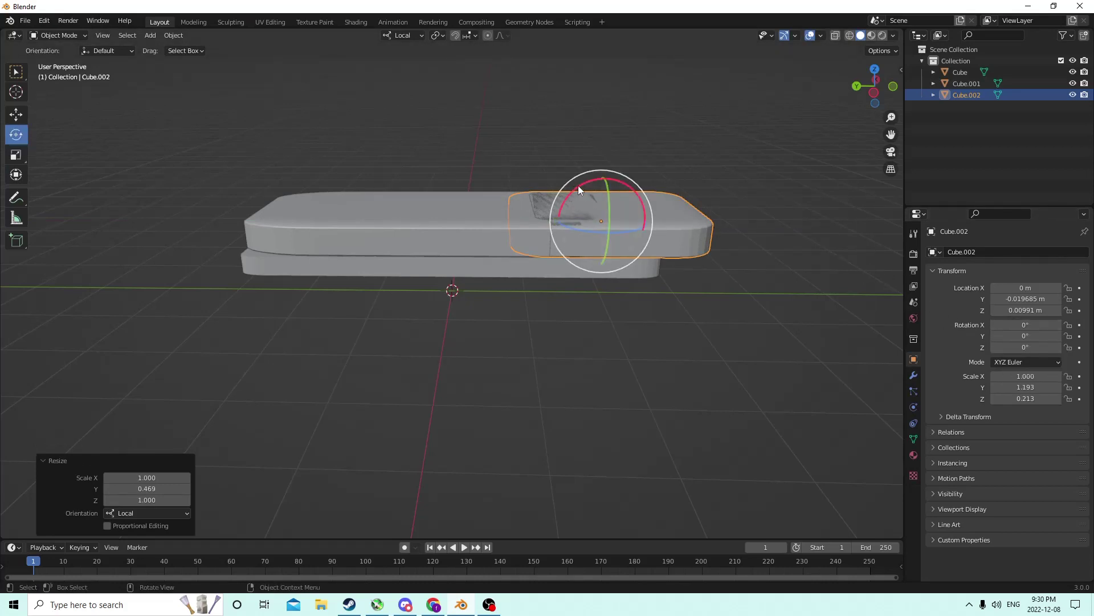
drag(578, 186, 548, 194)
Cancel the free rotation and type Cube.002's X rotation, settling on -45°.
right_click(548, 194)
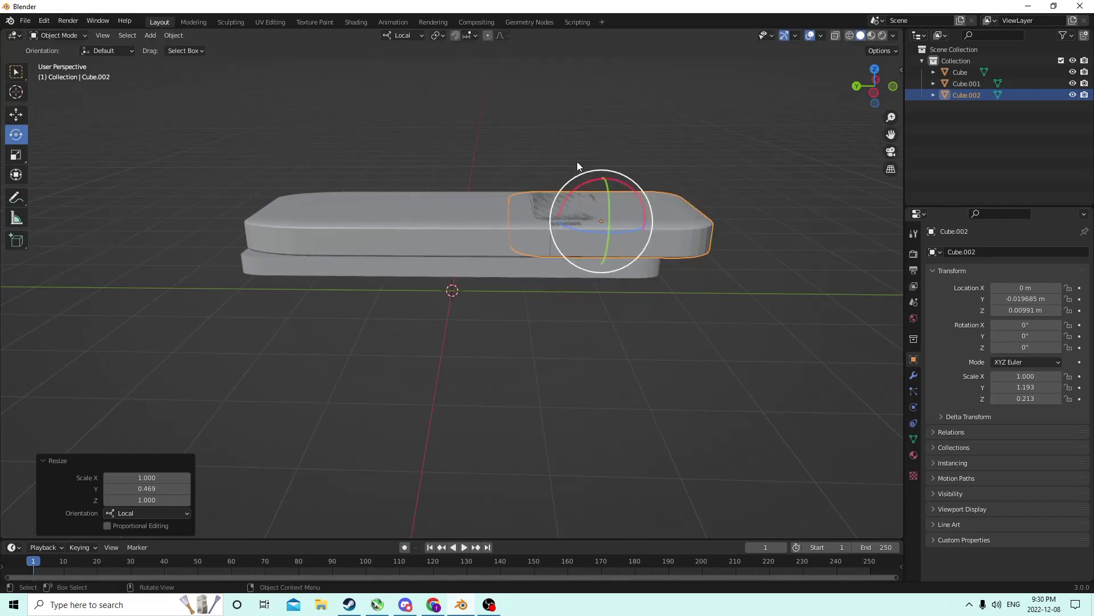
click(1019, 325)
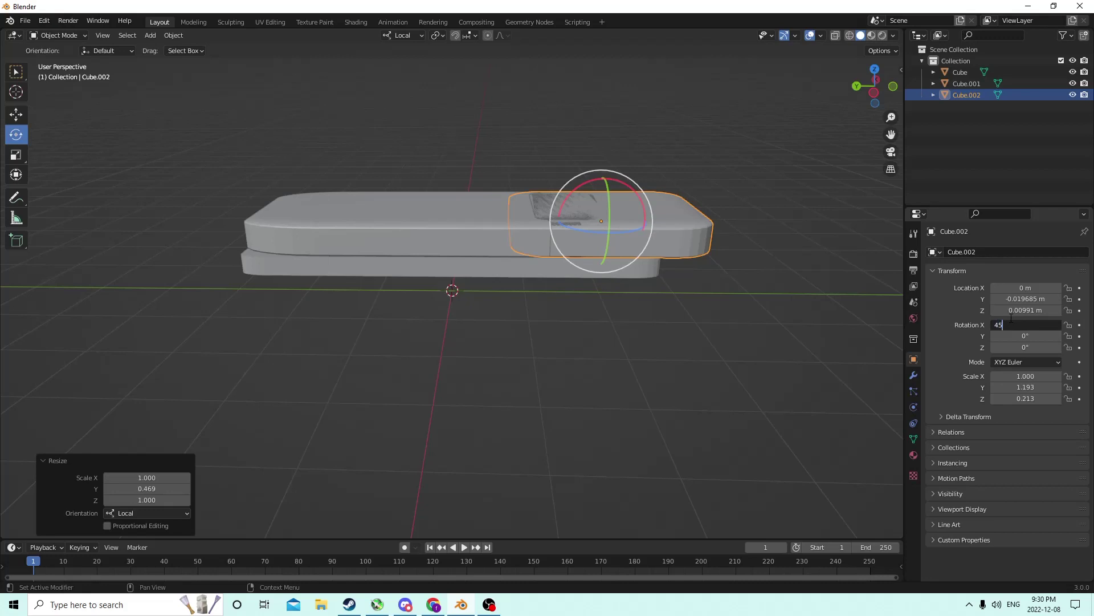
text(45)
key(Return)
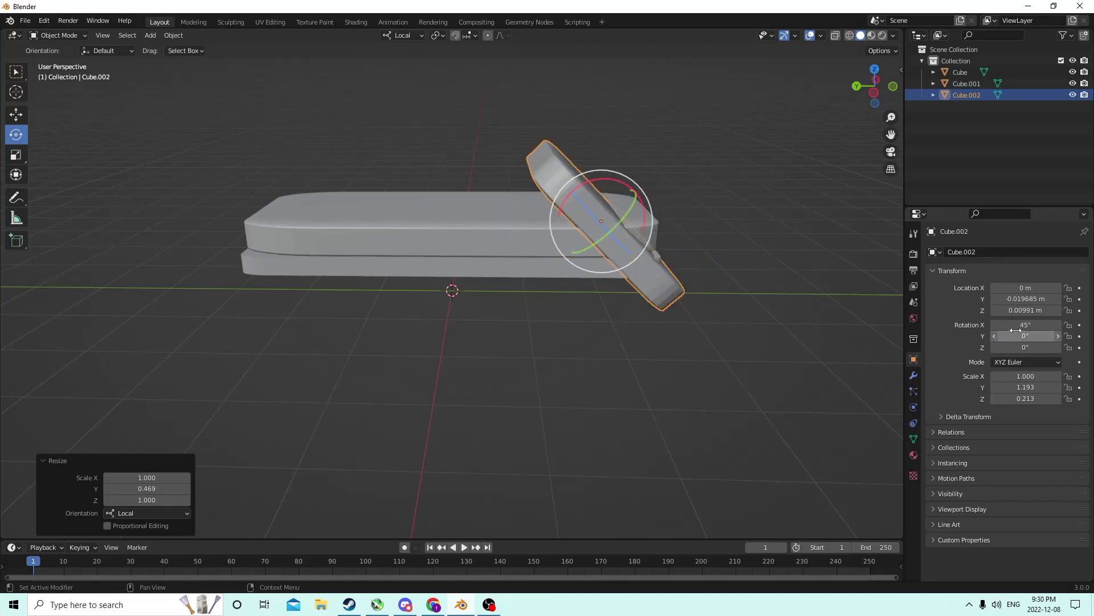
click(1012, 324)
text(-454)
key(Return)
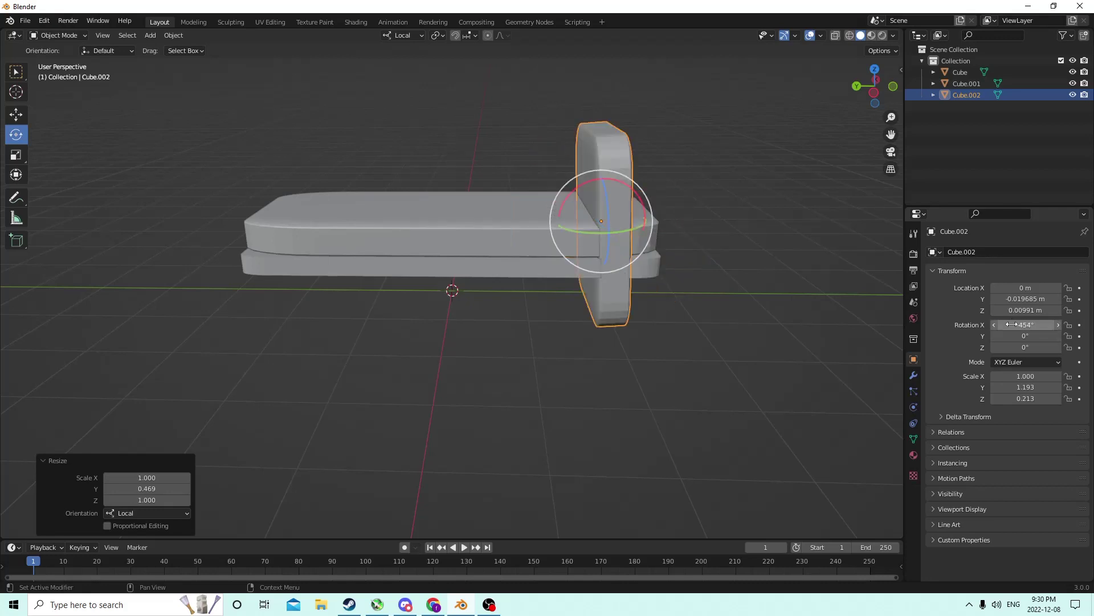
click(1017, 324)
text(-45)
key(Return)
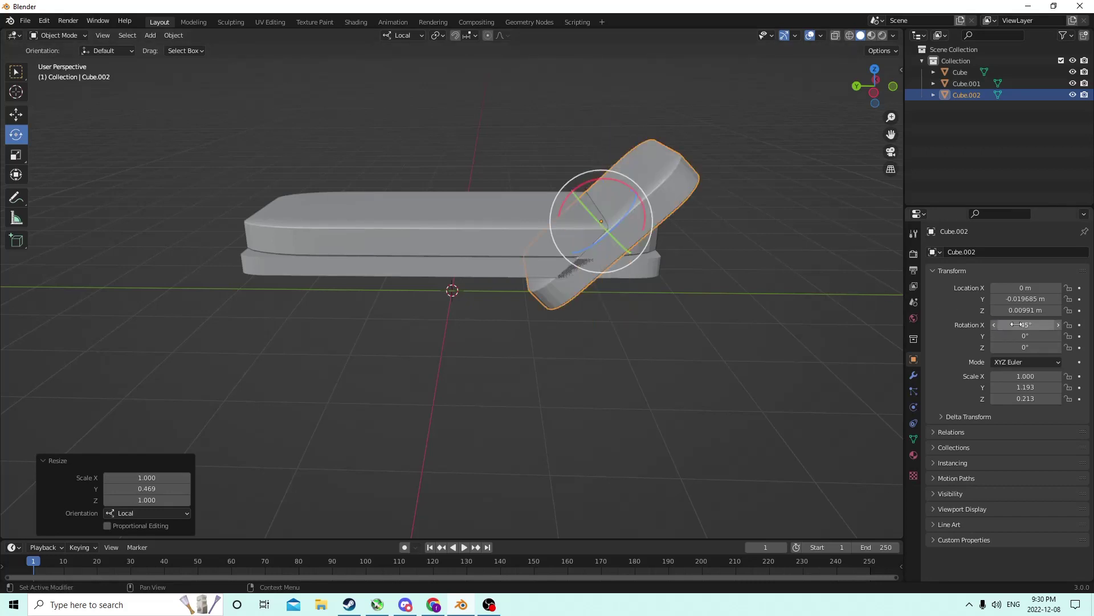
middle_drag(498, 90, 679, 125)
click(1022, 323)
text(-45)
key(Return)
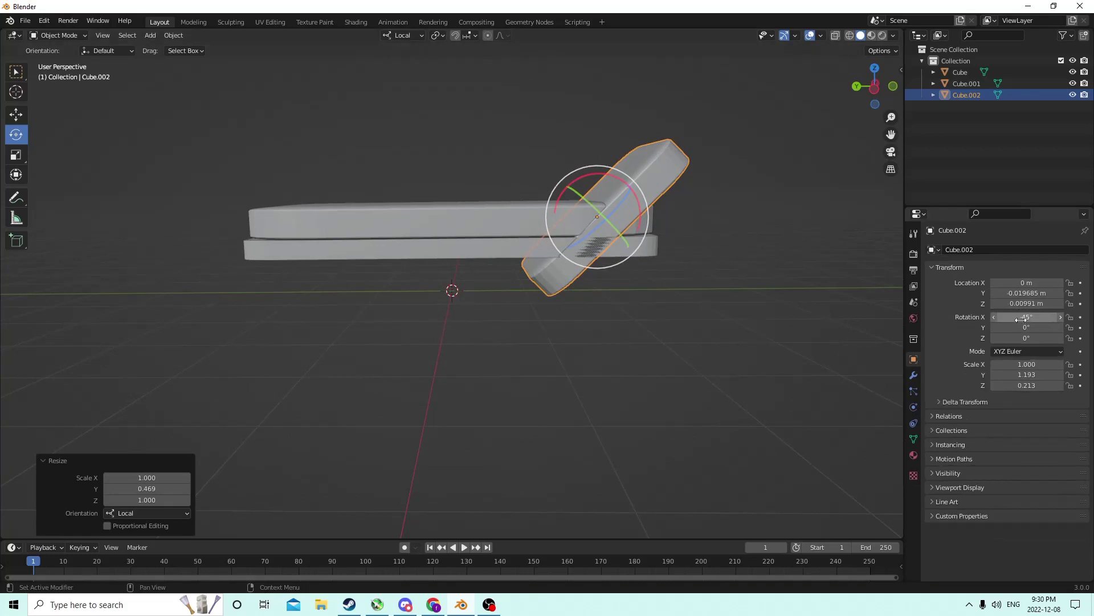
Try X rotations of -40° and -25°, finally setting the backrest to -60°.
click(1022, 321)
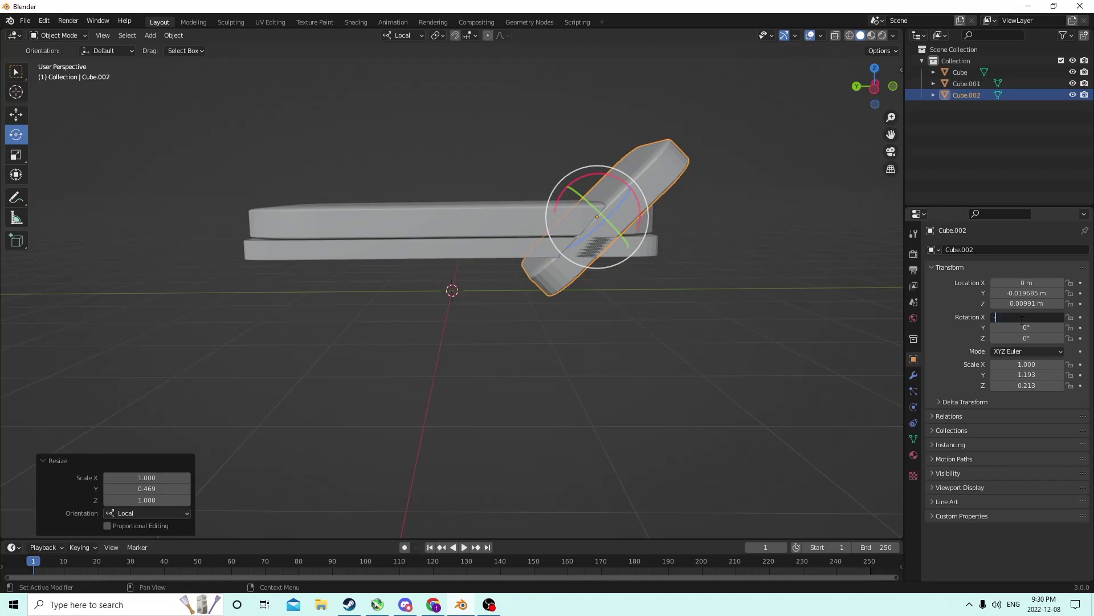
text(-40)
key(Return)
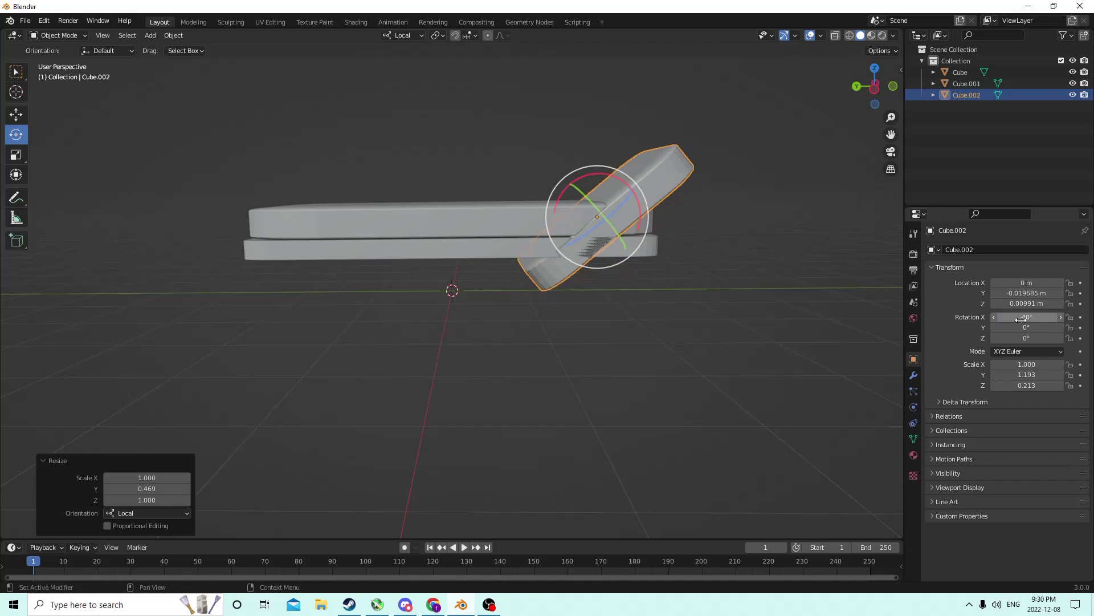
mouse_move(774, 231)
middle_down()
mouse_move(762, 252)
mouse_move(768, 218)
middle_up()
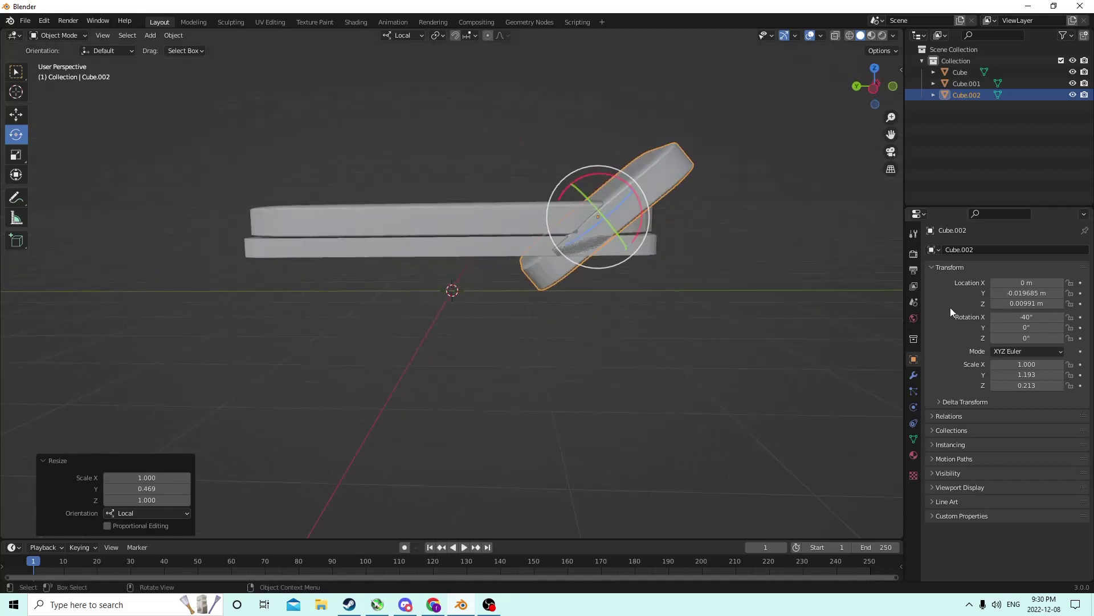
click(1017, 319)
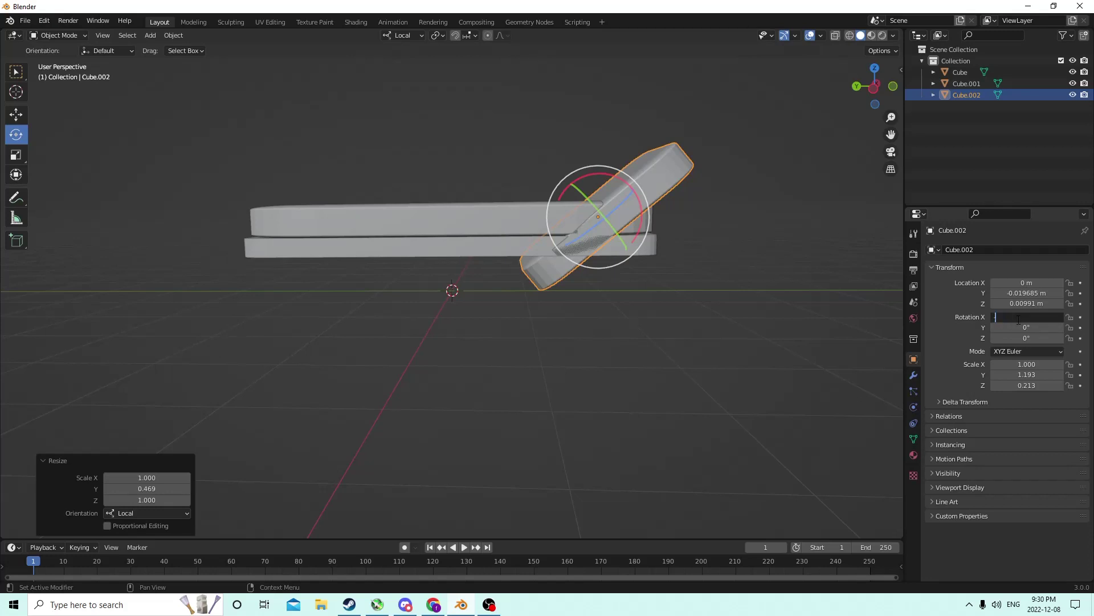
text(-25)
key(Return)
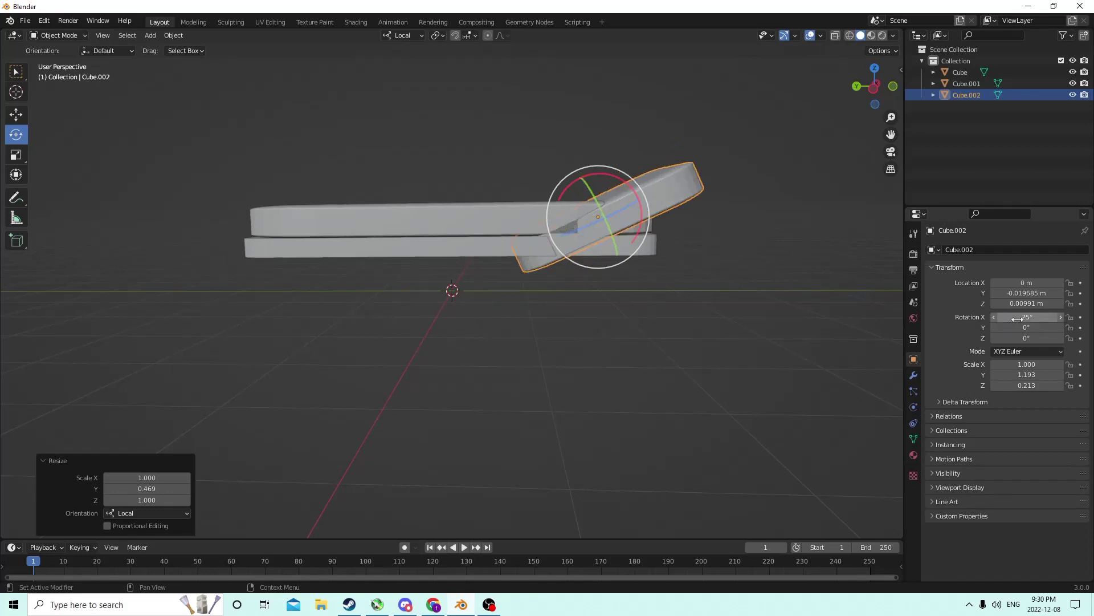
click(1017, 319)
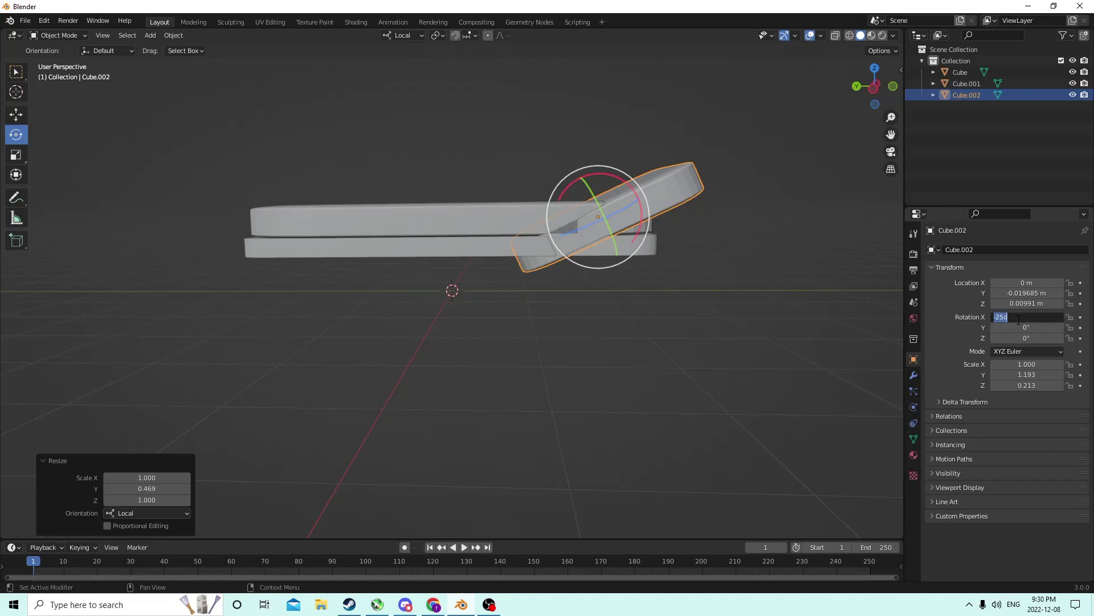
text(-60)
key(Return)
middle_drag(524, 140, 529, 154)
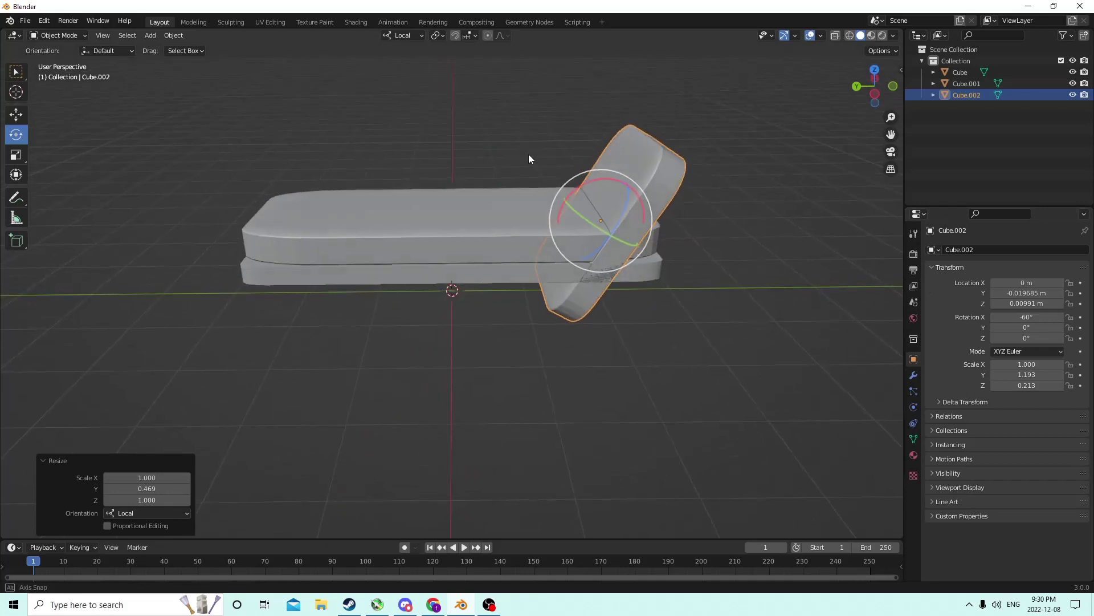
middle_drag(194, 118, 62, 118)
Slide the backrest up along local Y, then scale it to Y 0.651 and X 0.872.
click(16, 115)
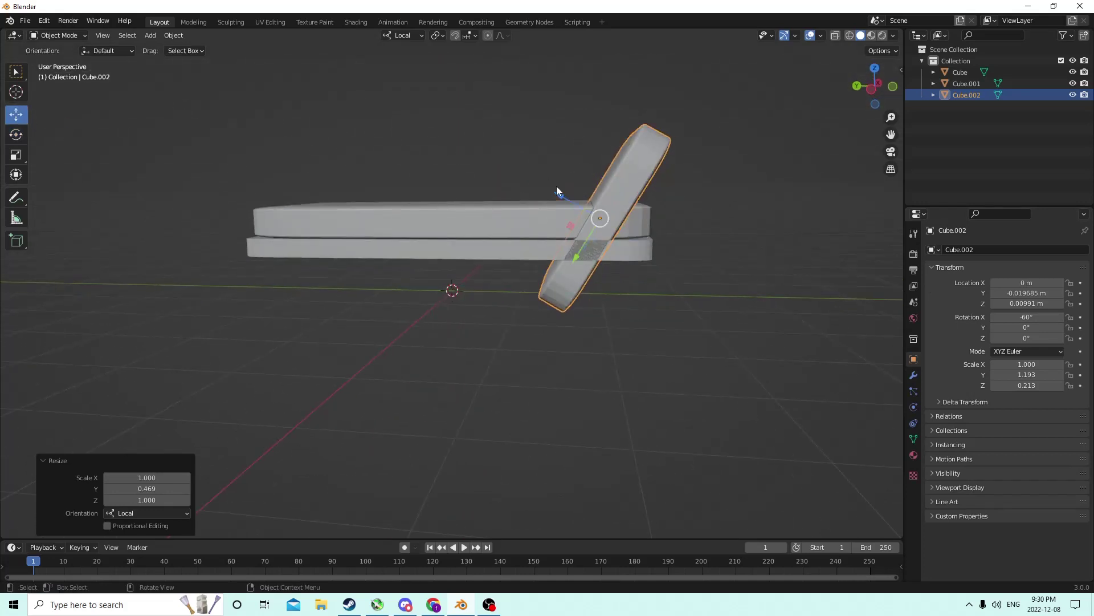
drag(579, 259, 621, 182)
click(14, 157)
middle_drag(621, 183, 484, 193)
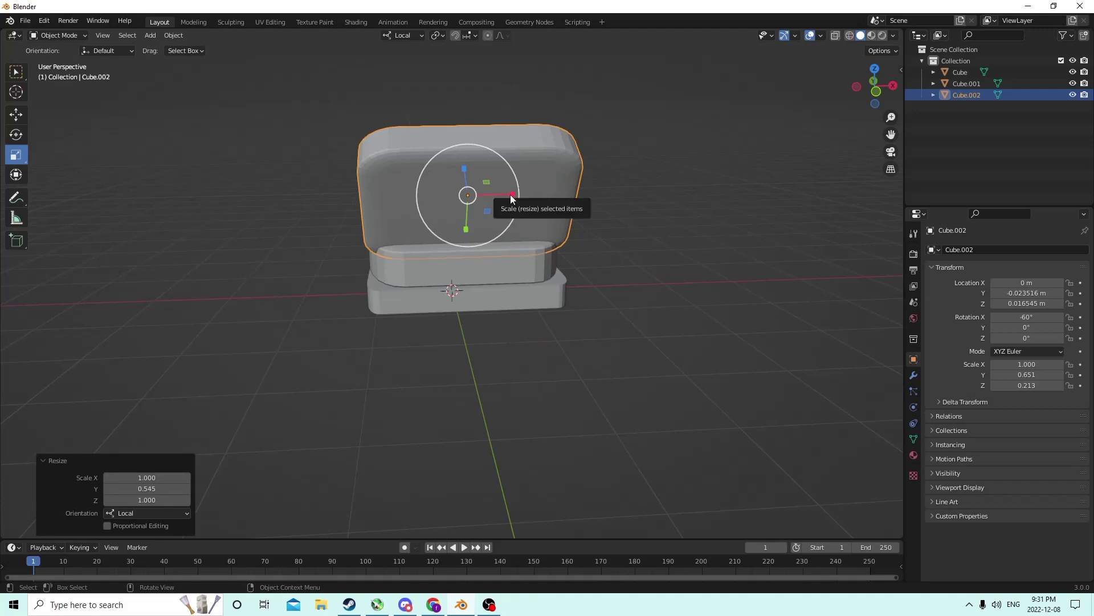
drag(512, 195, 503, 194)
middle_drag(503, 194, 666, 211)
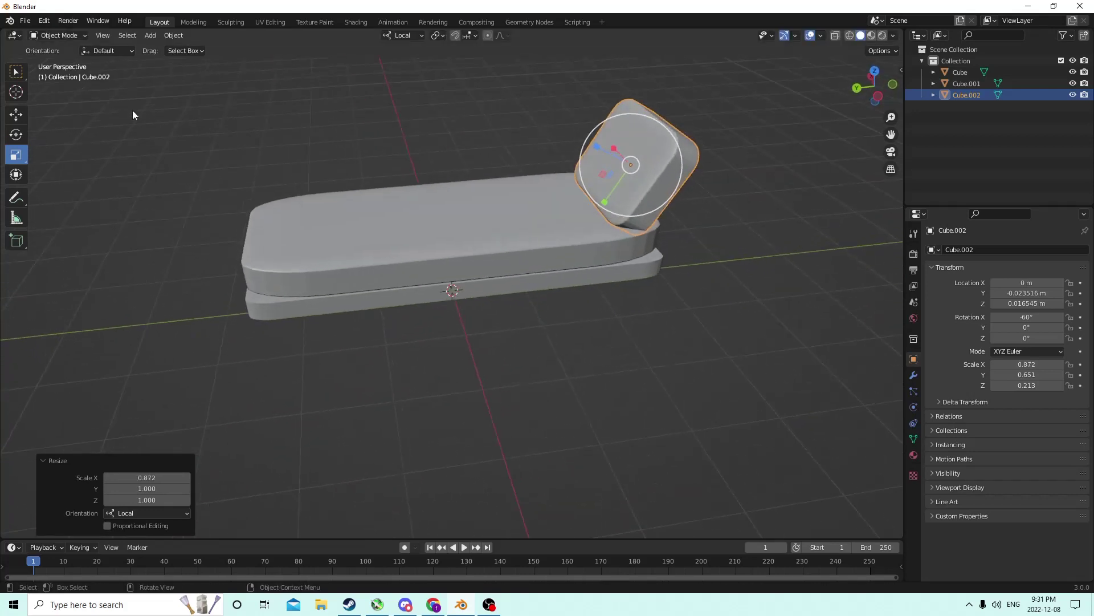
Nudge the backrest along local Y and Z until it rests against the seat's end.
click(8, 119)
middle_drag(227, 102, 548, 110)
middle_drag(597, 184, 648, 177)
drag(607, 207, 617, 194)
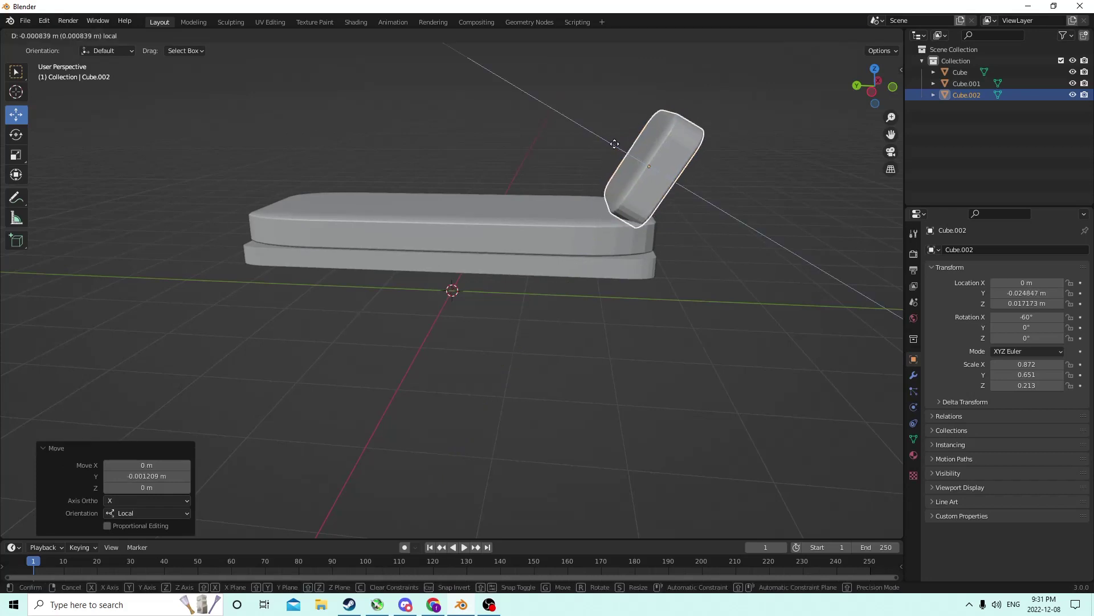
drag(603, 149, 607, 163)
middle_drag(608, 162, 638, 189)
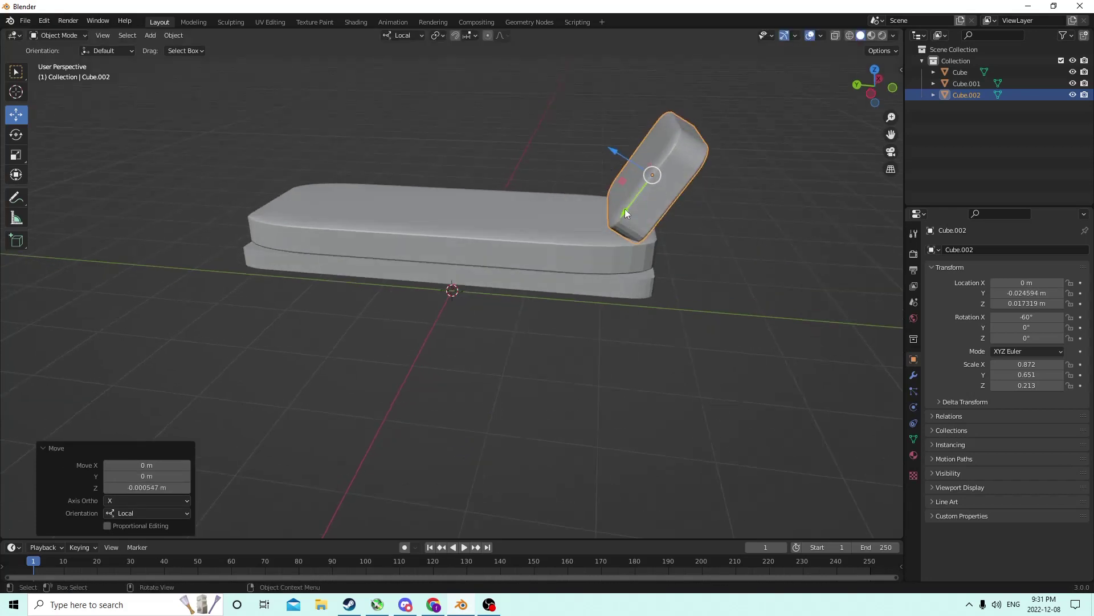
drag(625, 209, 629, 203)
middle_drag(630, 203, 646, 176)
Duplicate the backrest Cube.002 in place as Cube.003.
click(680, 167)
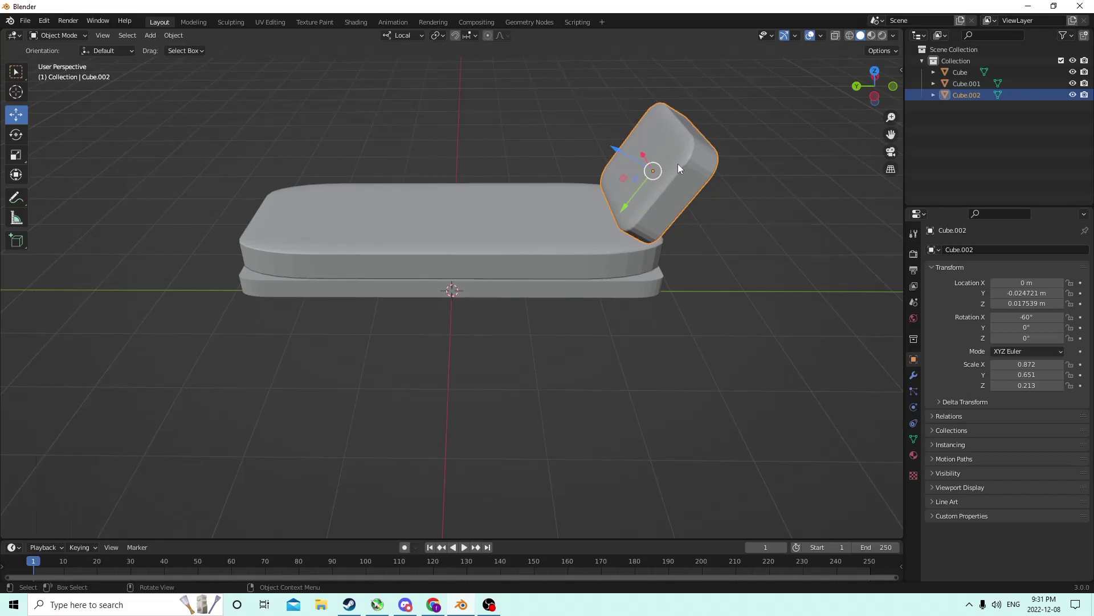
key(shift+d)
right_click(706, 141)
middle_drag(706, 140, 606, 155)
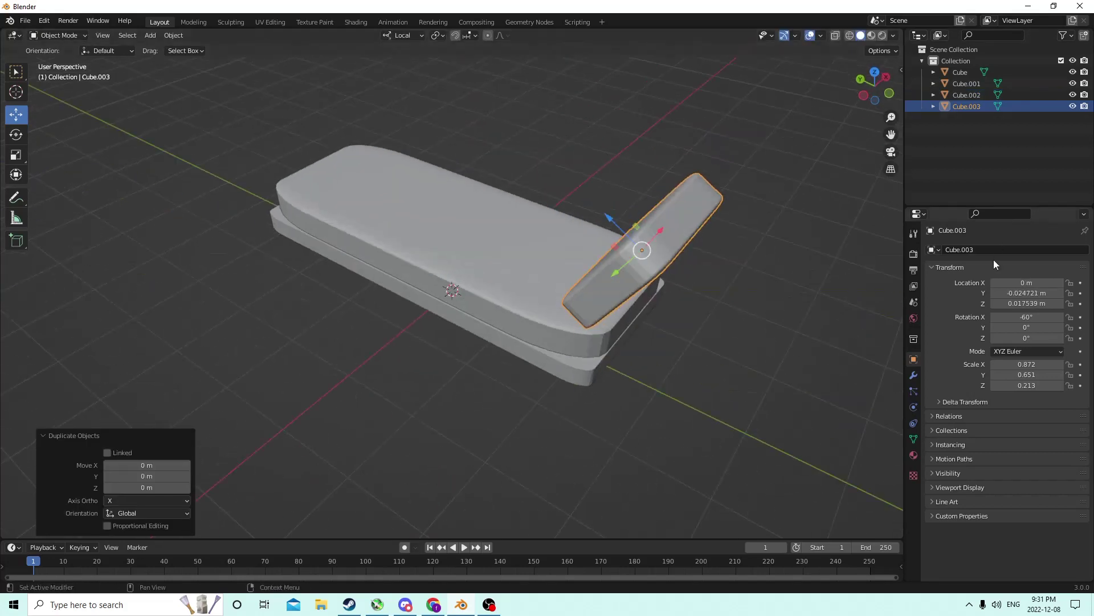
Stand Cube.003 upright at 90° X rotation, leaving Y and Z rotation at 0°.
click(1024, 317)
text(0)
key(Return)
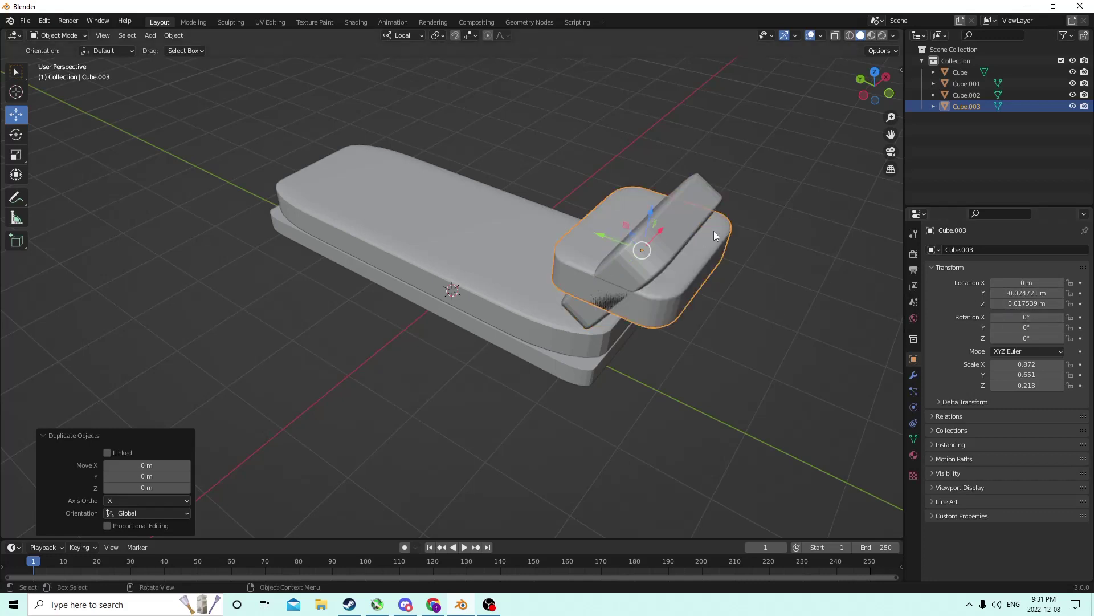
click(1029, 338)
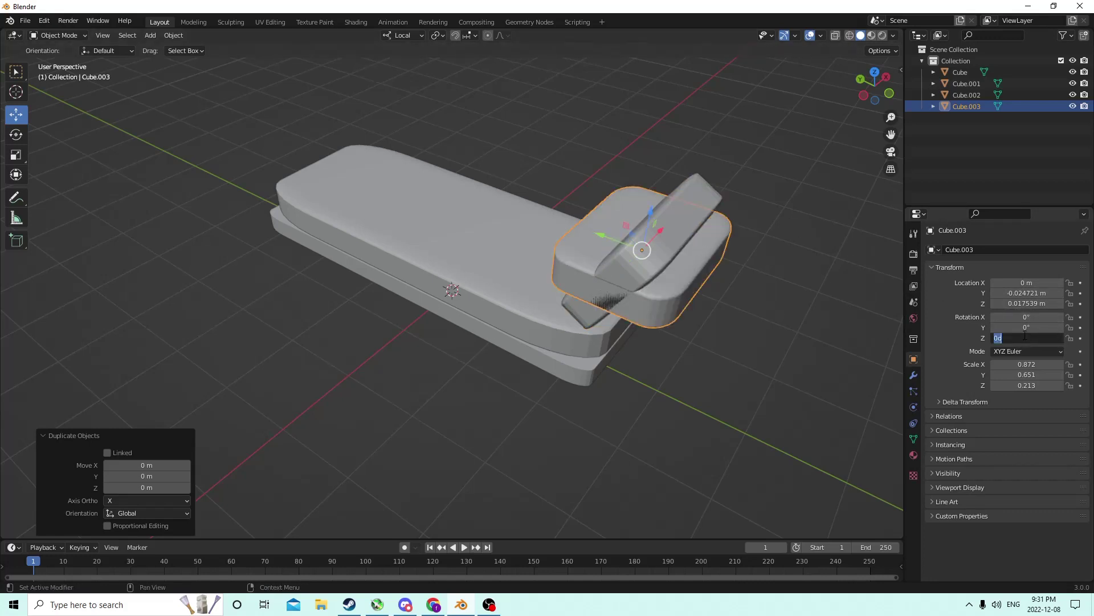
text(90)
key(Return)
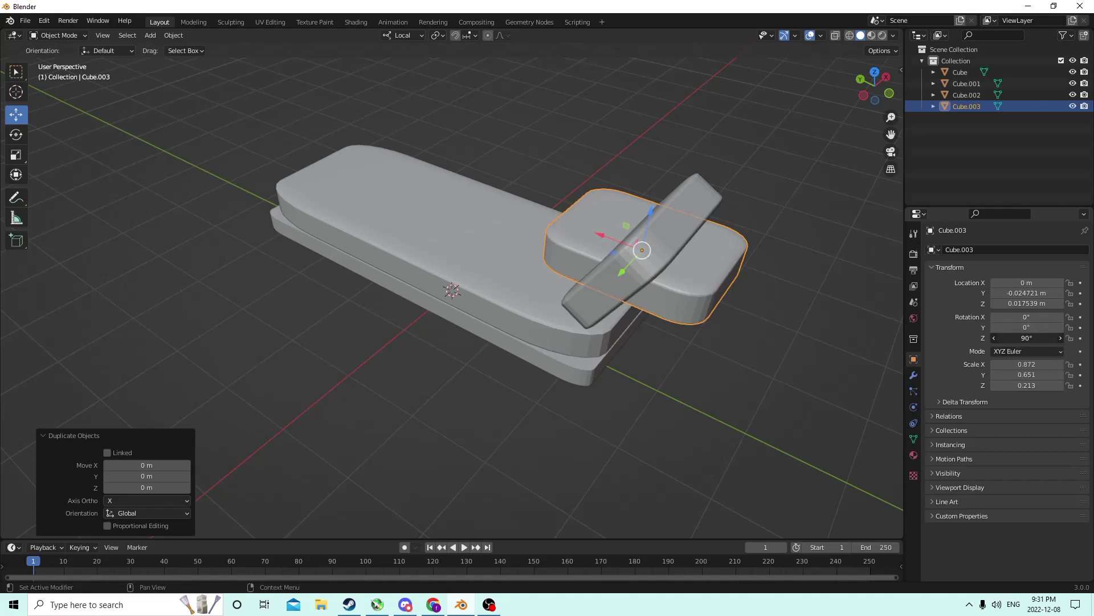
key(Return)
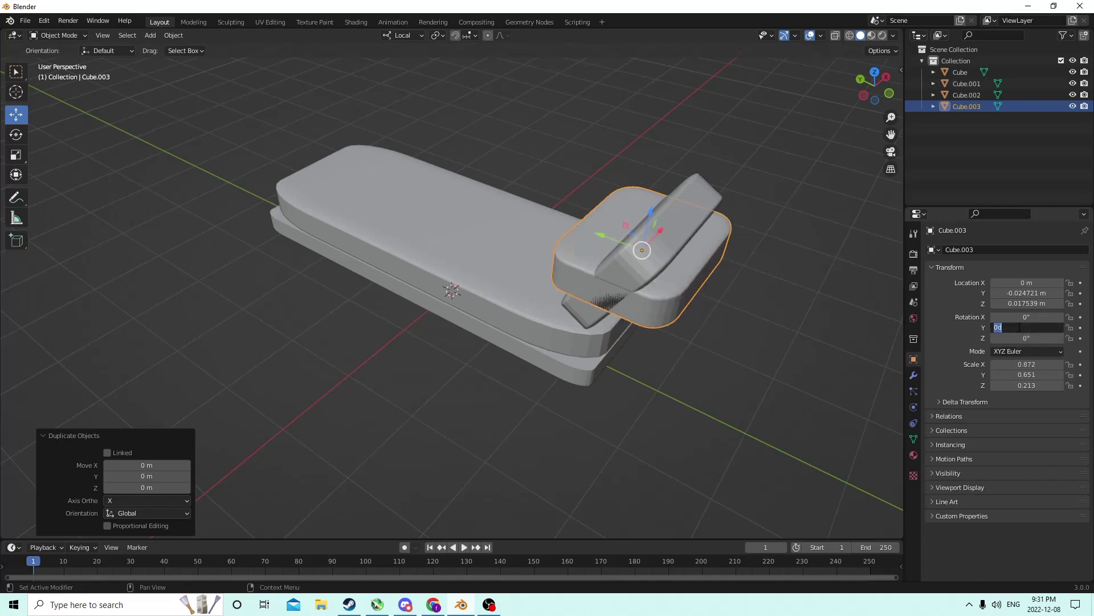
key(Return)
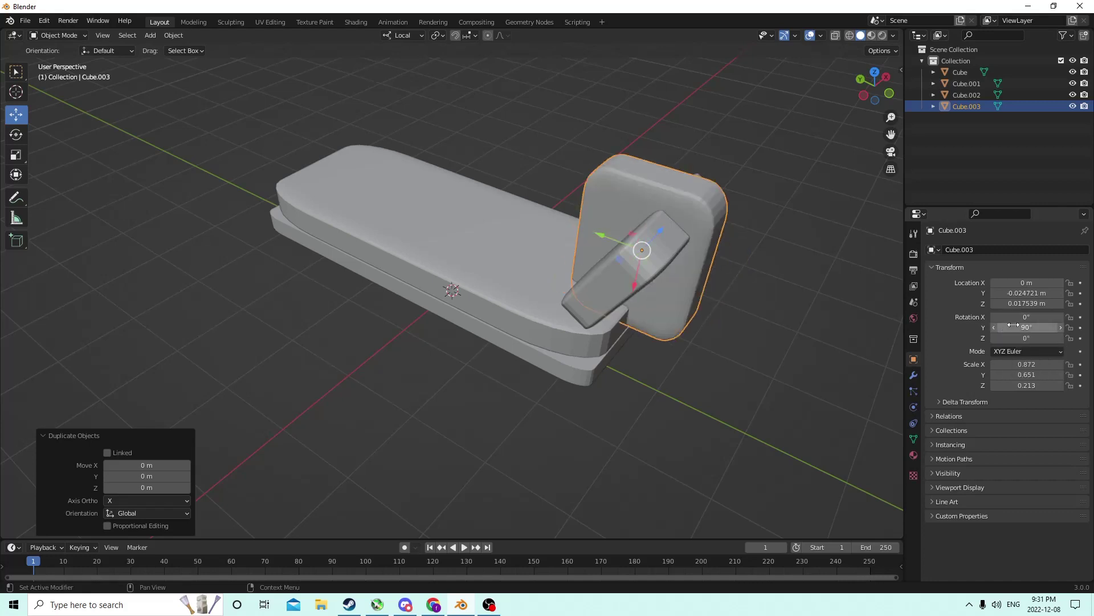
click(1015, 325)
text(0)
key(Return)
click(1017, 316)
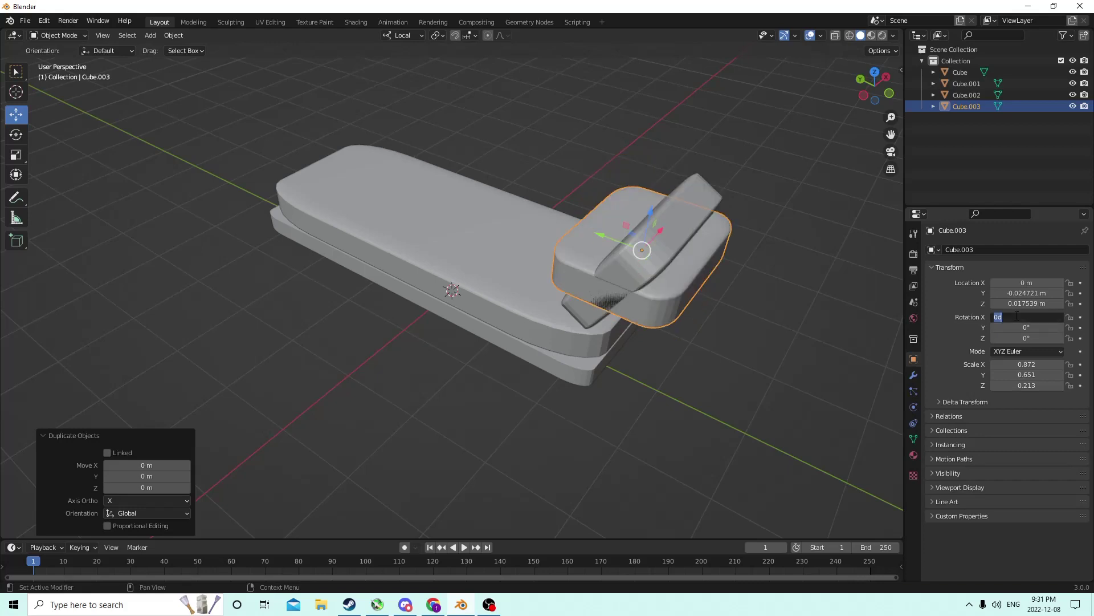
text(90)
key(Return)
Move the upright copy along local Y and Z against the couch's end.
middle_drag(703, 212, 700, 176)
key(g)
key(y)
key(y)
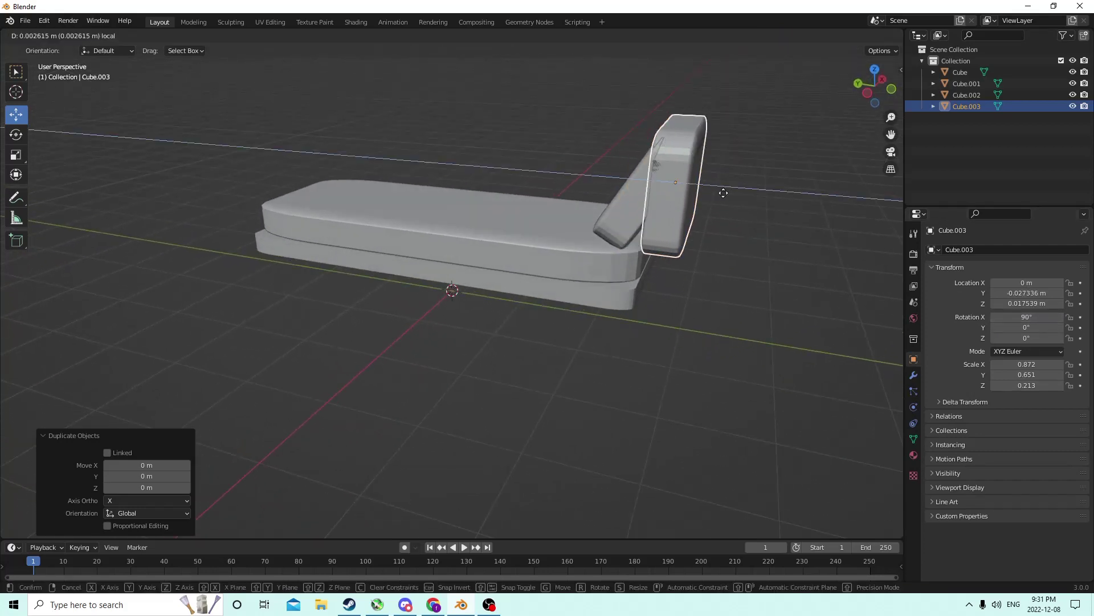
click(728, 196)
key(g)
key(y)
key(y)
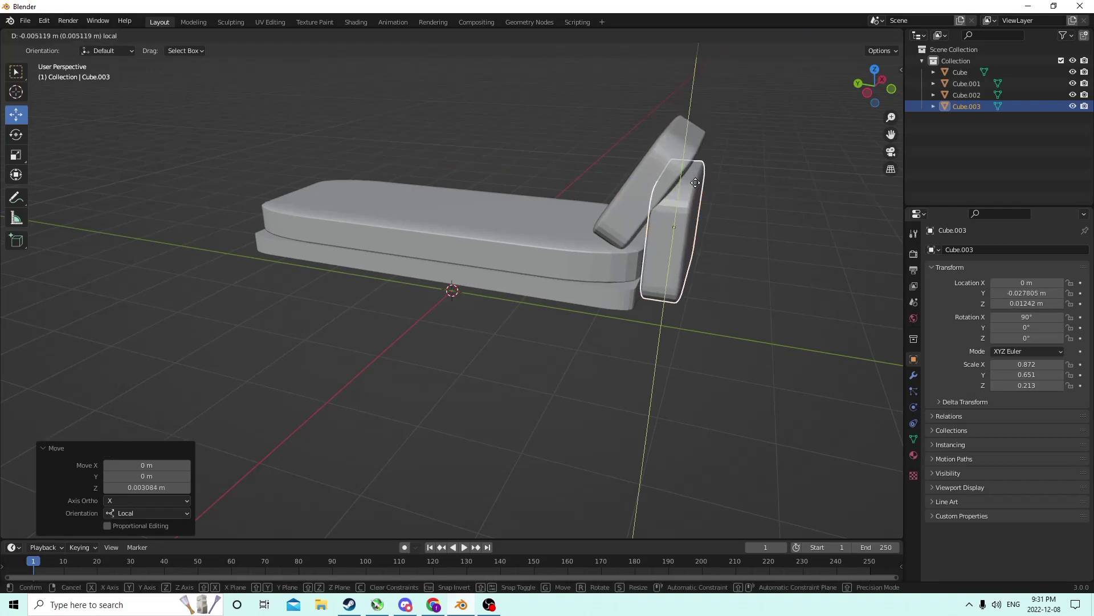
click(715, 220)
key(g)
key(z)
key(z)
click(717, 246)
Widen the upright end panel Cube.003 to X scale 1.066.
middle_drag(716, 245, 489, 253)
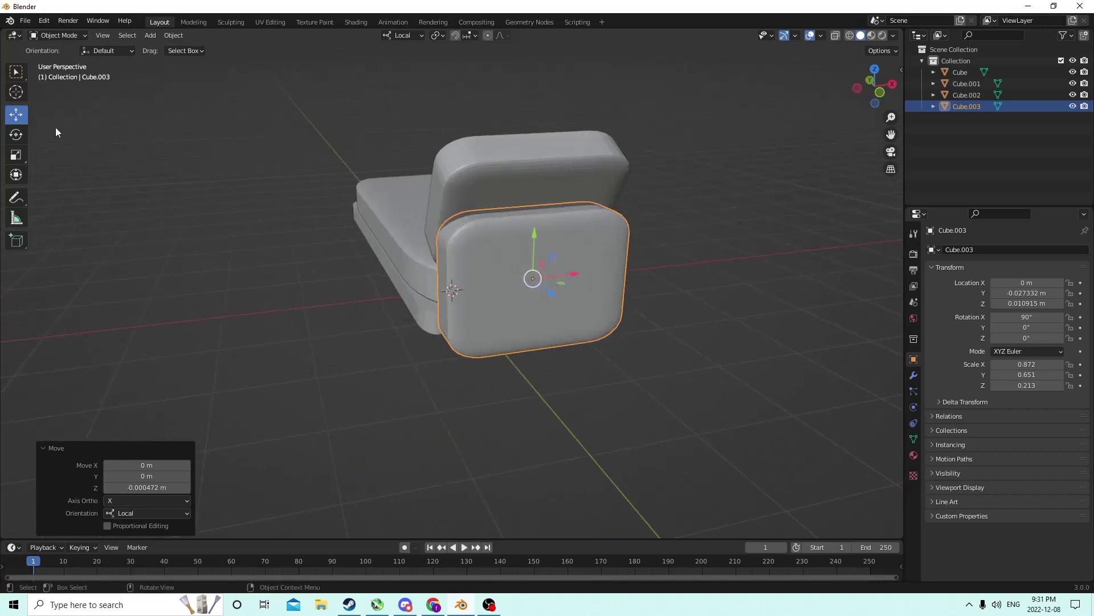
click(16, 155)
drag(571, 272, 587, 271)
middle_drag(561, 244, 639, 240)
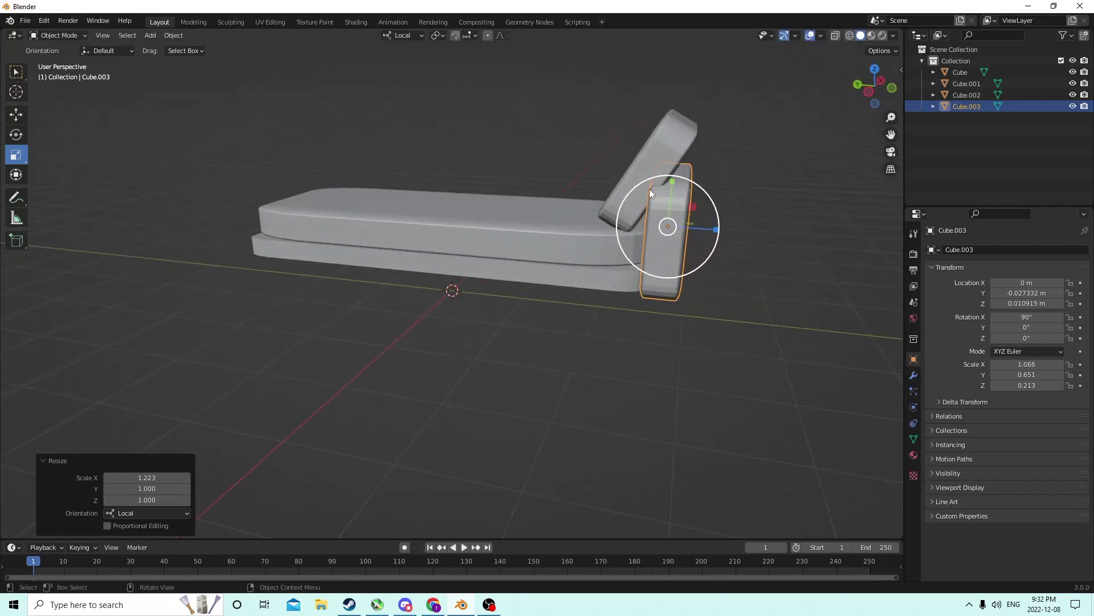
Thin the tilted backrest Cube.002 to Y 0.519 and move it against the end panel.
click(659, 142)
middle_drag(659, 141, 667, 143)
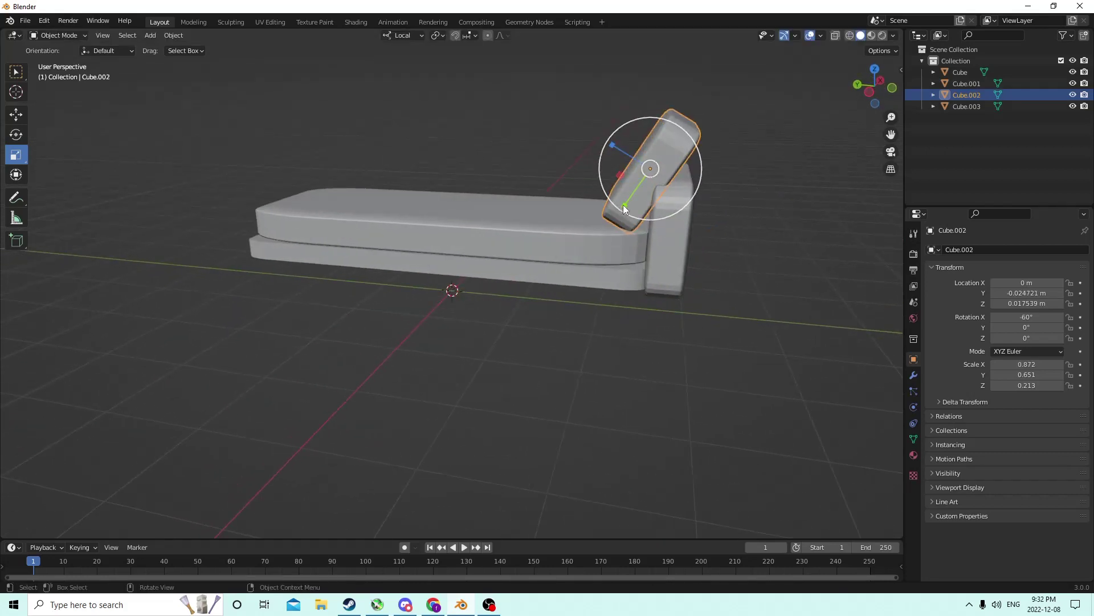
drag(625, 209, 610, 169)
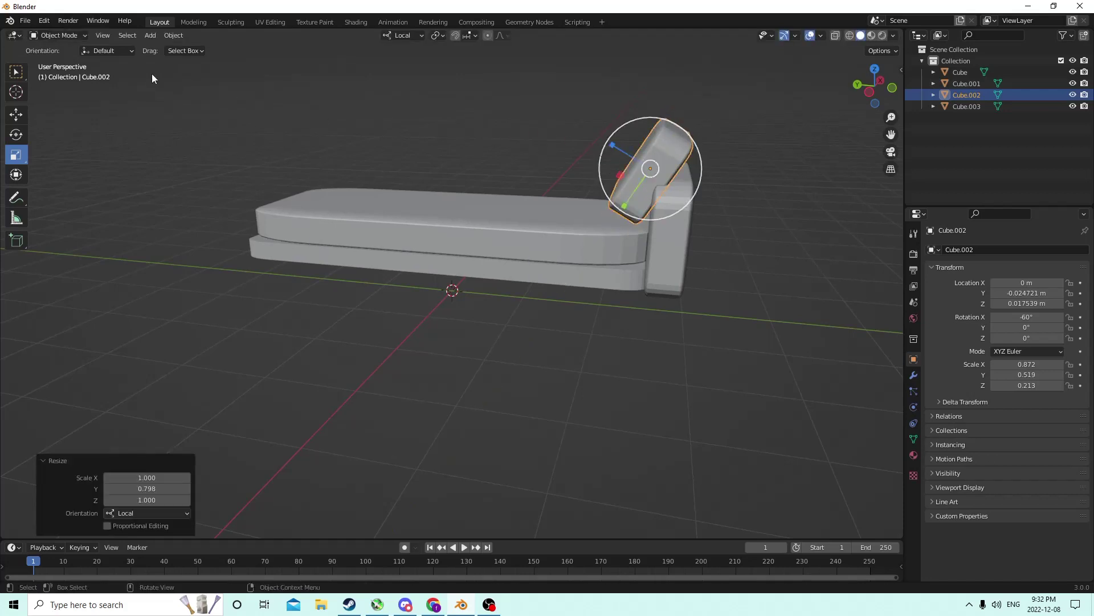
click(16, 116)
drag(624, 213, 611, 218)
middle_drag(611, 217, 281, 179)
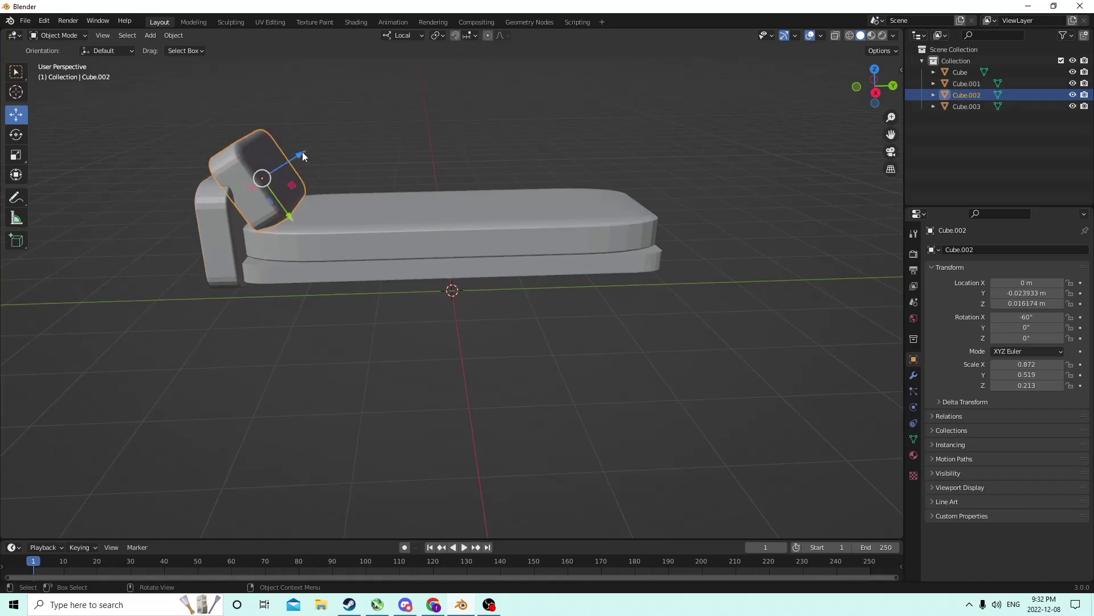
drag(302, 152, 310, 149)
middle_drag(311, 150, 624, 214)
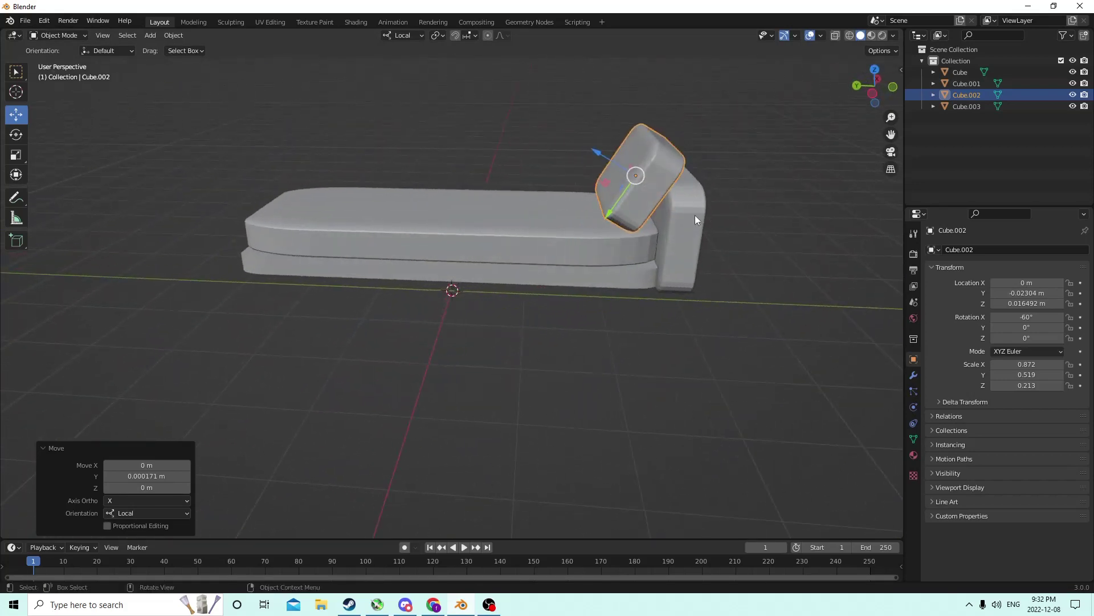
middle_drag(695, 217, 617, 200)
Duplicate the seat cushion as Cube.004 and slide it sideways along X.
click(522, 249)
key(shift+d)
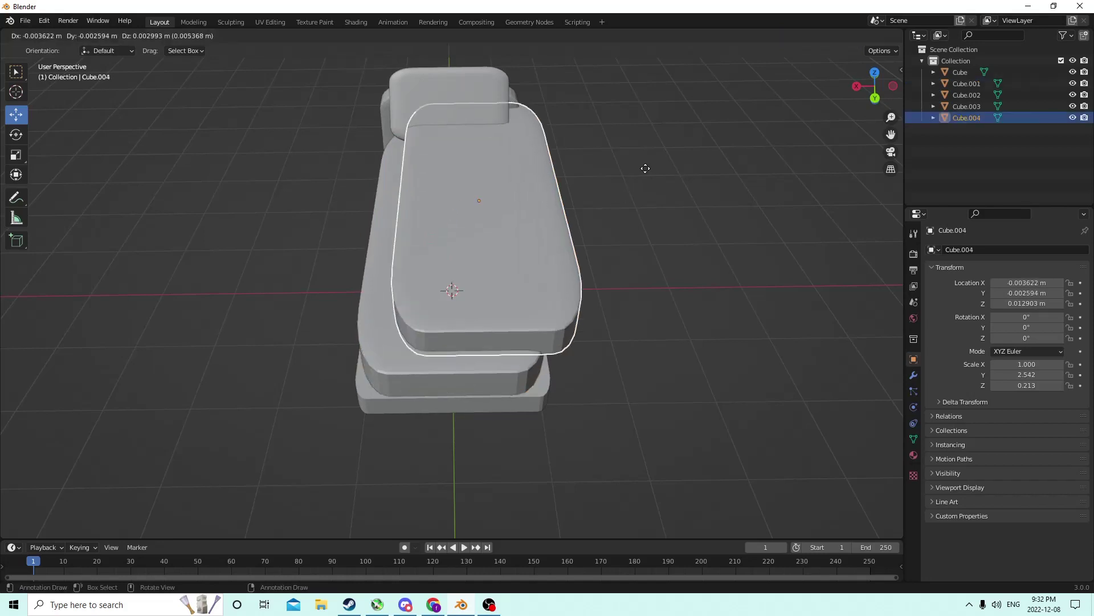
key(Escape)
middle_drag(545, 178, 561, 155)
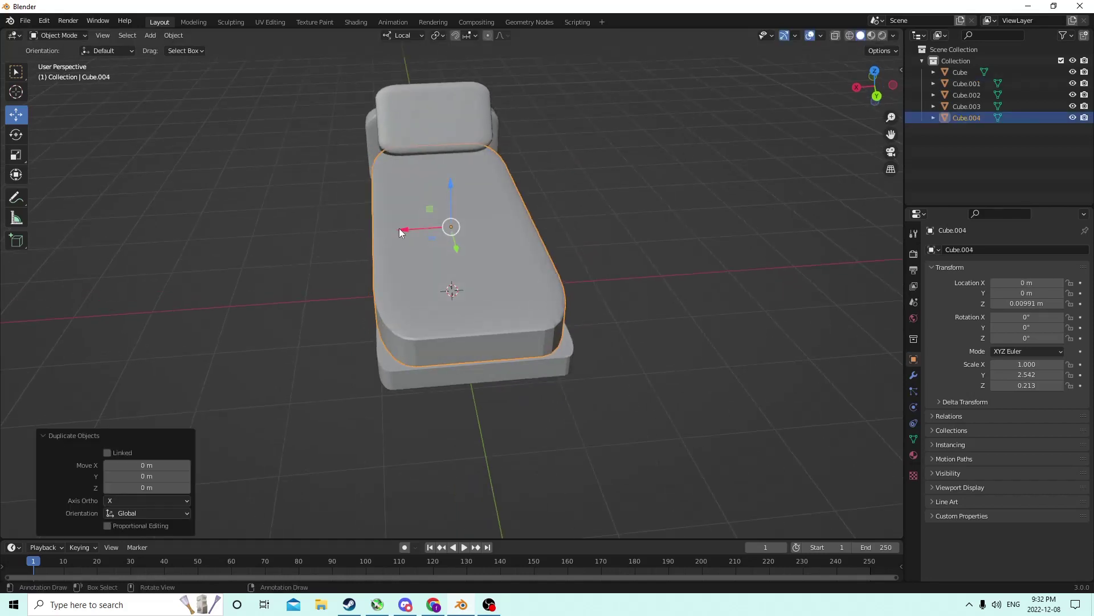
drag(391, 228, 261, 227)
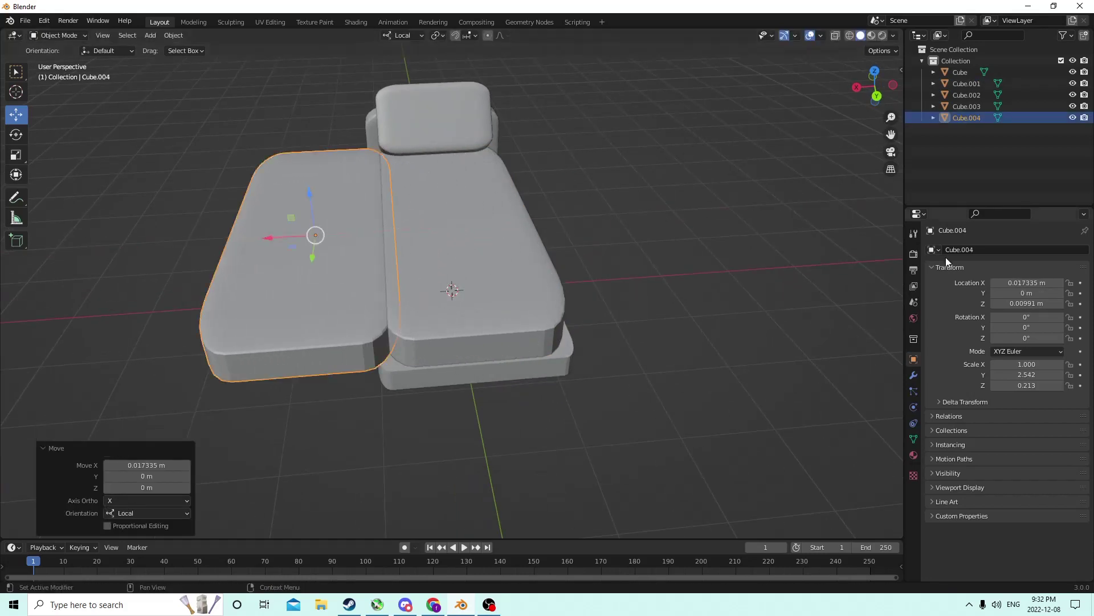
Stand Cube.004 on edge with 90° Y rotation, keeping X rotation at 0°.
click(1026, 338)
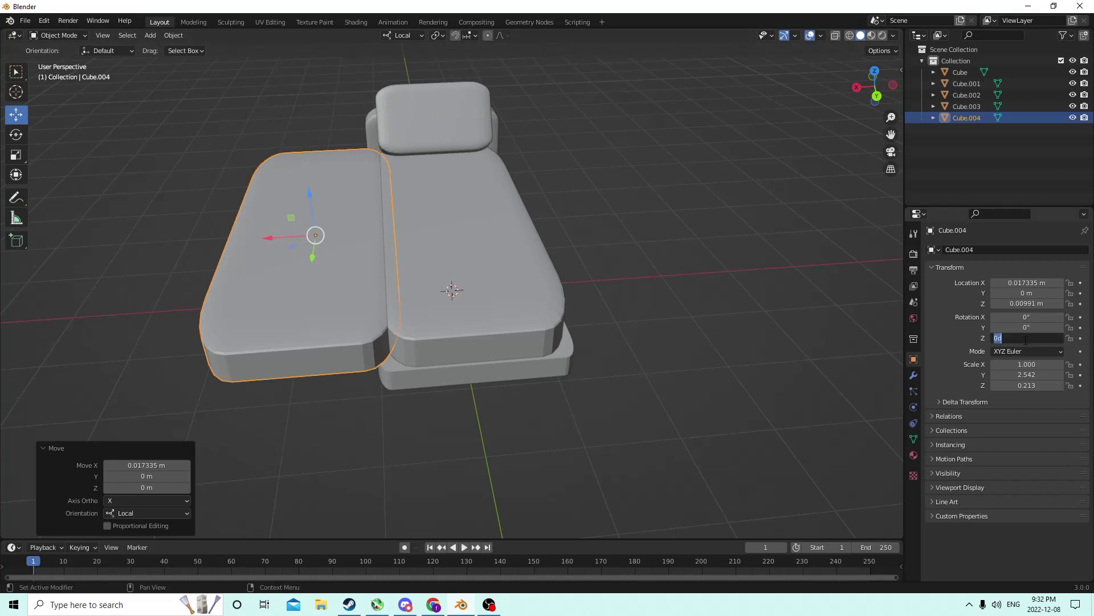
key(Return)
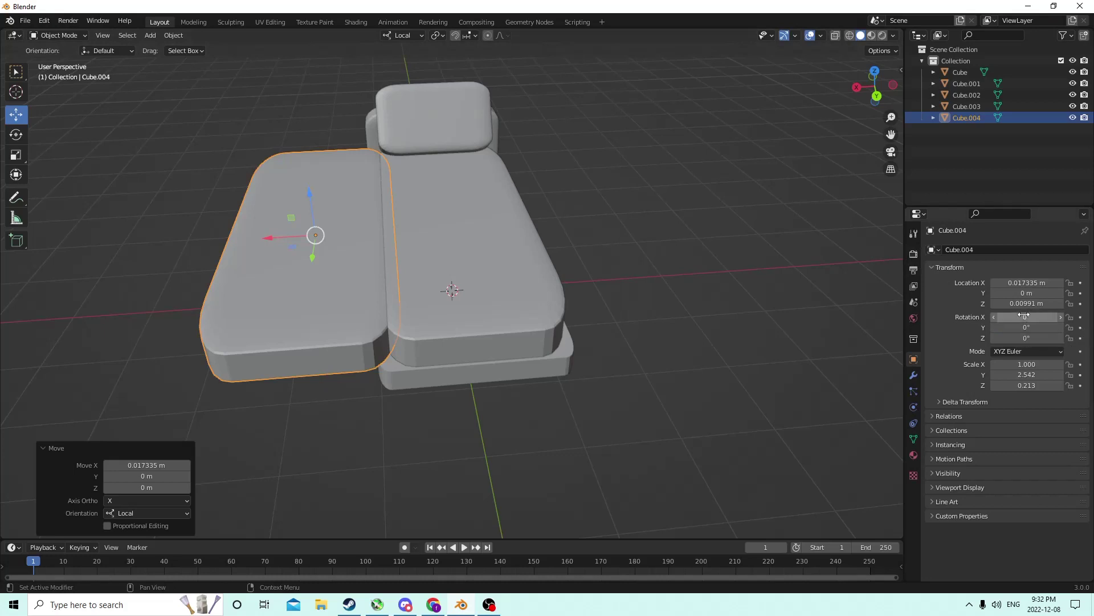
click(1023, 317)
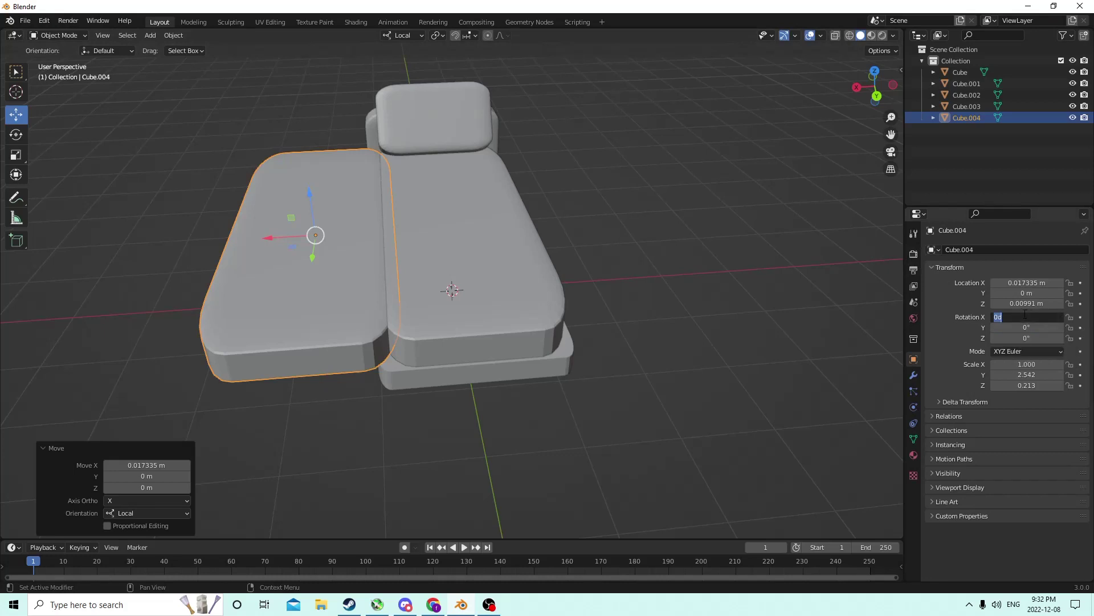
key(Return)
click(1020, 316)
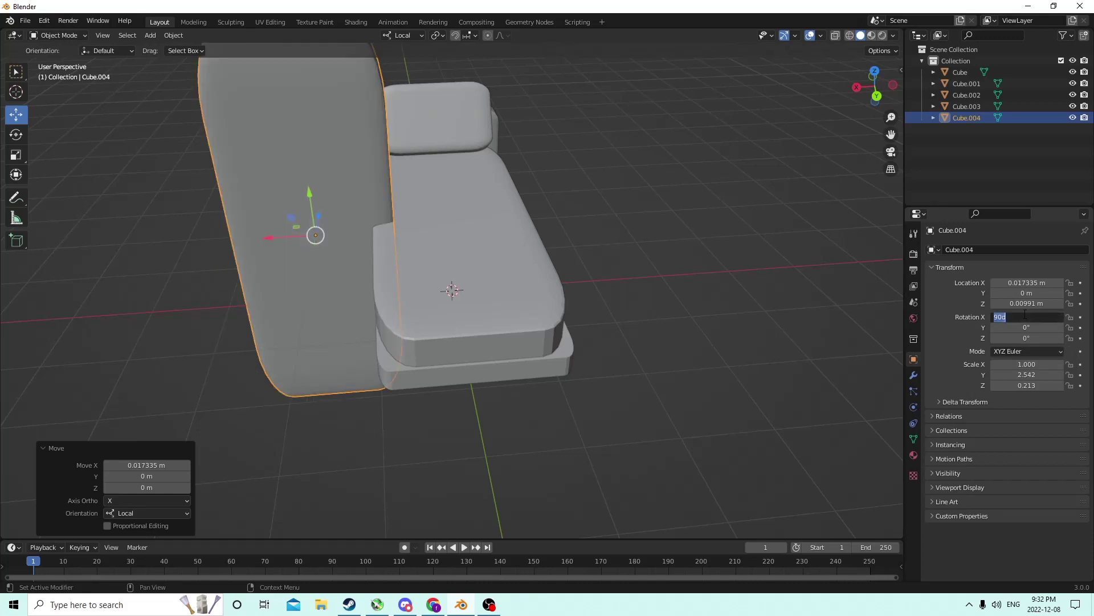
text(0)
key(Return)
click(1026, 328)
text(90)
key(Return)
Move the upright cushion against the back of the couch.
mouse_move(618, 267)
middle_down()
mouse_move(627, 224)
mouse_move(605, 250)
middle_up()
drag(273, 224, 315, 214)
middle_drag(315, 213, 302, 230)
drag(312, 228, 308, 227)
middle_drag(307, 227, 313, 211)
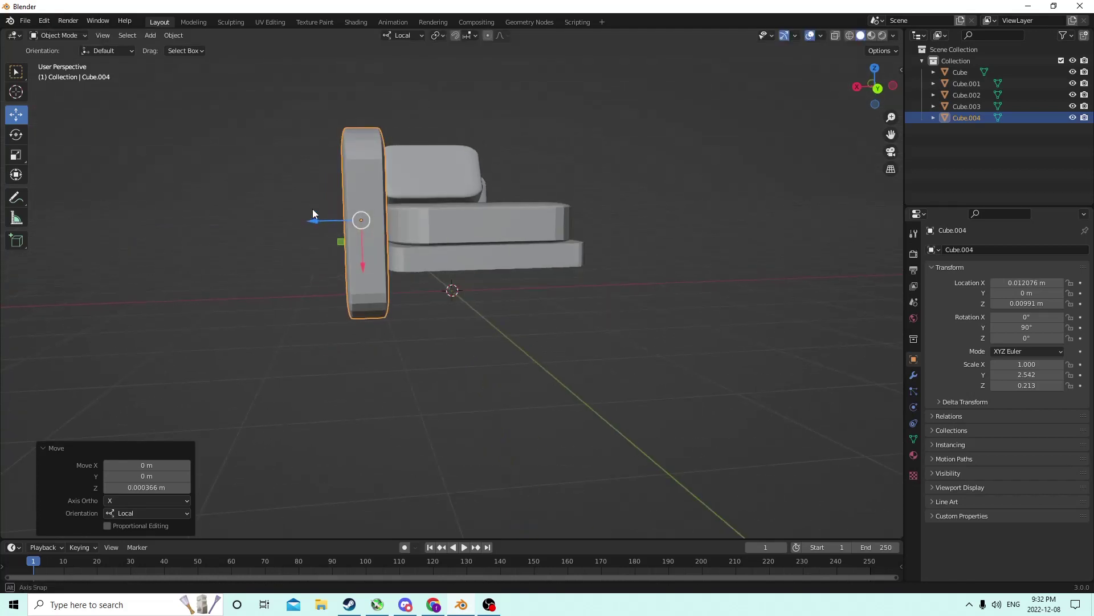
click(363, 250)
Narrow the back cushion to 0.715 along its local X.
click(17, 155)
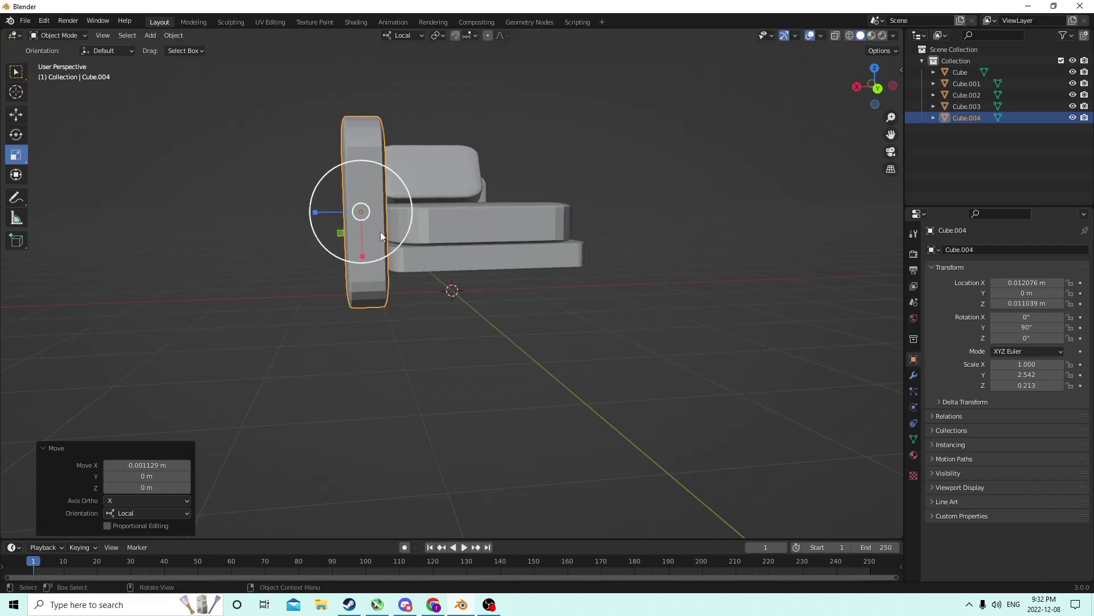
drag(363, 252, 365, 239)
middle_drag(364, 240, 237, 273)
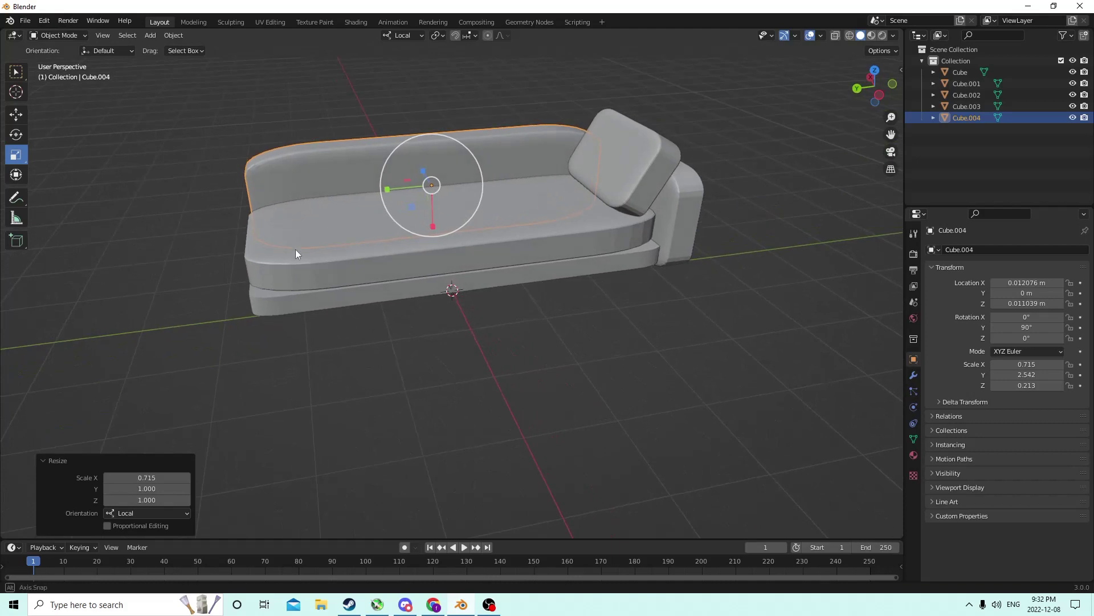
middle_drag(296, 252, 269, 254)
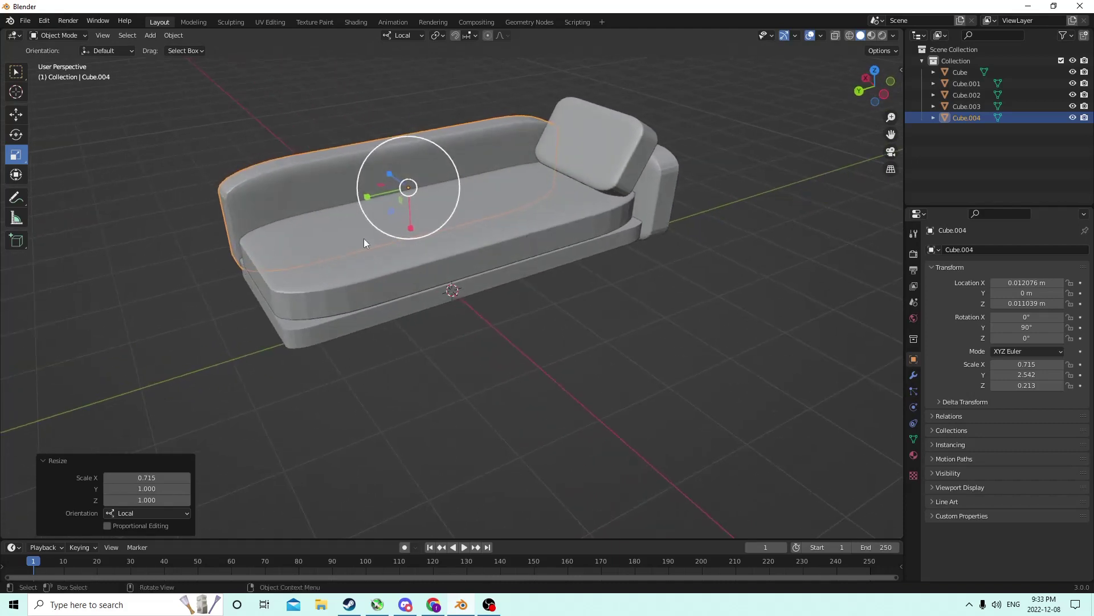
middle_drag(365, 289, 388, 327)
Make the tilted pillow Cube.002 thinner and set its X rotation to -70°.
click(634, 154)
middle_drag(635, 154, 617, 232)
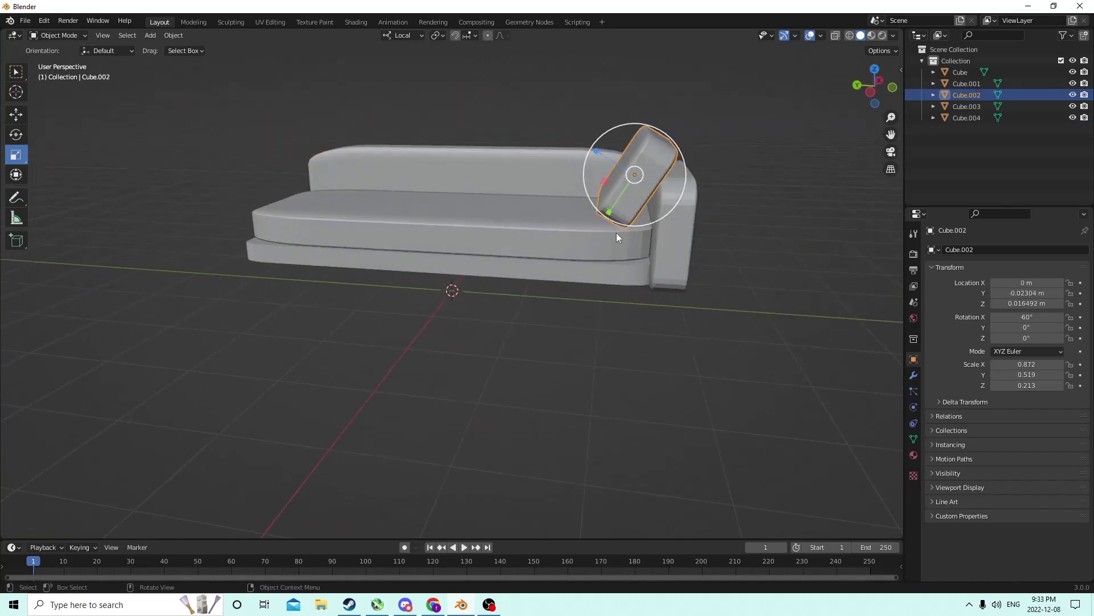
drag(599, 154, 567, 221)
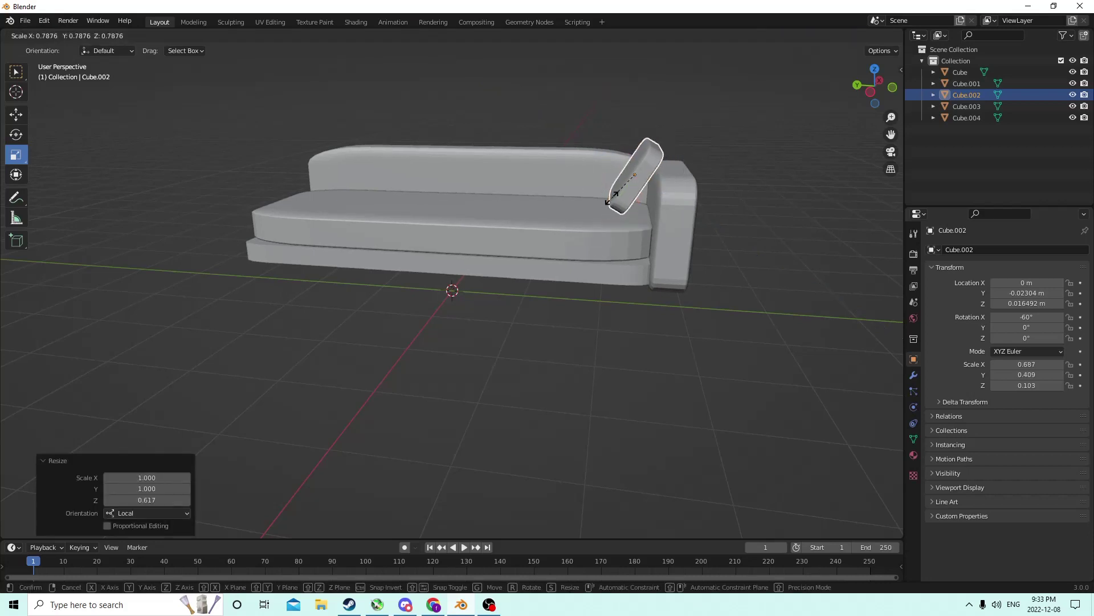
drag(614, 200, 623, 198)
mouse_move(214, 133)
middle_down()
mouse_move(254, 125)
mouse_move(229, 129)
middle_up()
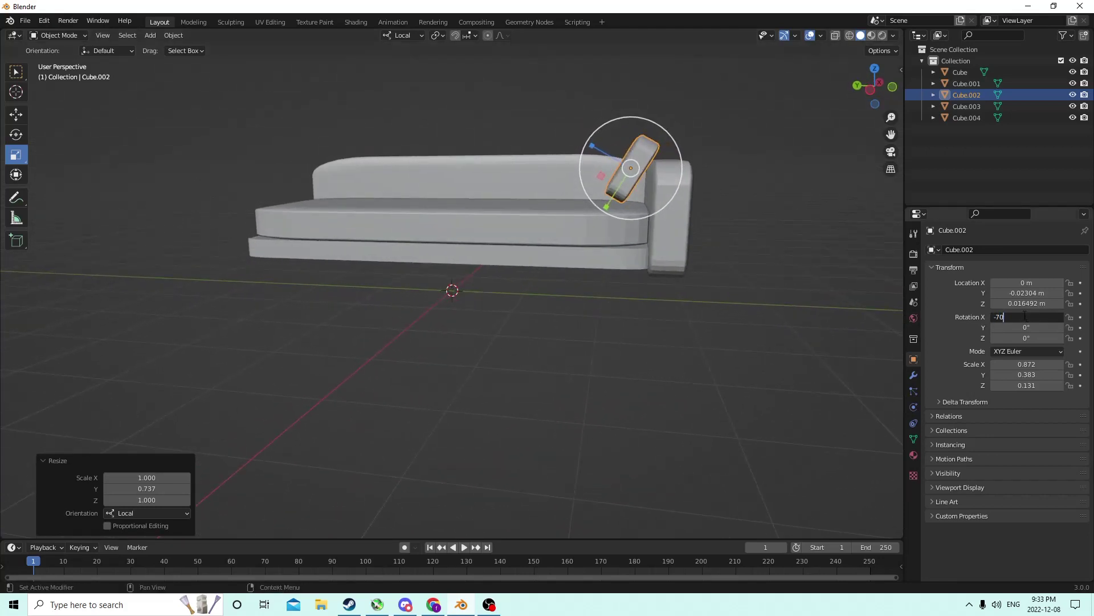
click(1025, 315)
text(-70)
key(Return)
Nudge the tilted pillow along its local Z and Y into place.
click(16, 114)
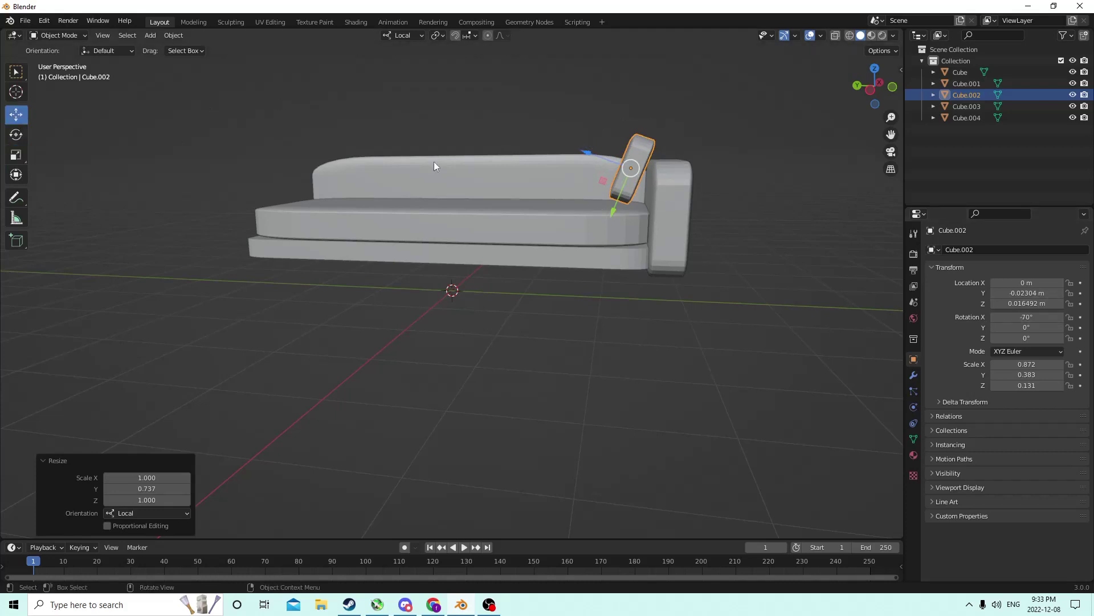
drag(582, 148, 594, 159)
middle_drag(593, 159, 638, 215)
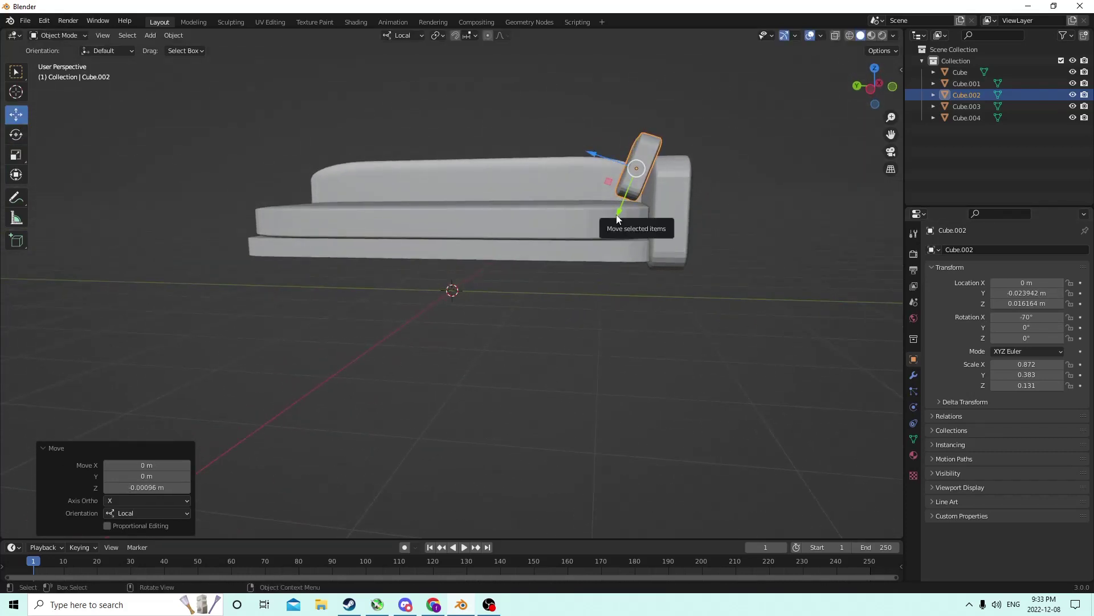
drag(620, 217, 615, 221)
middle_drag(615, 221, 348, 209)
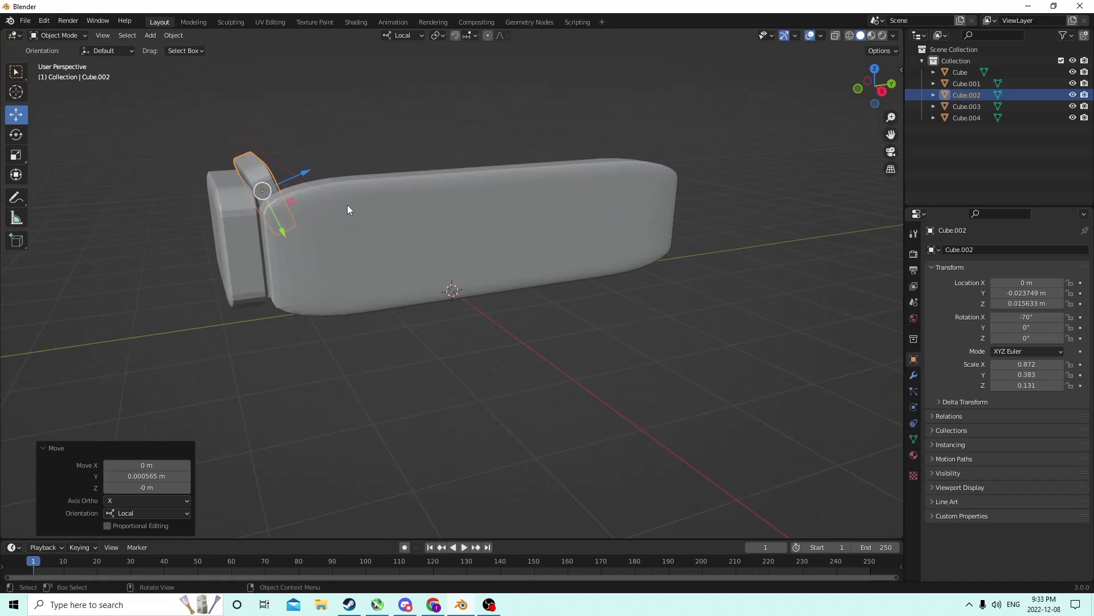
Raise the back cushion Cube.004 slightly to Z 0.01256 m and show the Add Mesh menu.
click(426, 200)
middle_drag(425, 200, 459, 247)
middle_drag(202, 267, 374, 210)
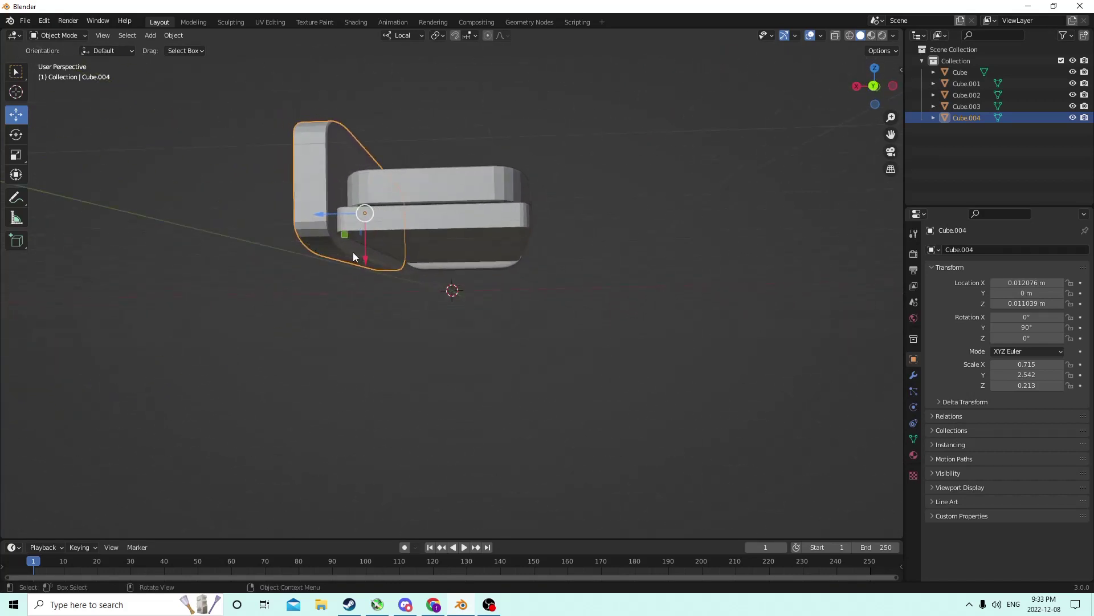
drag(367, 263, 364, 250)
middle_drag(363, 249, 256, 274)
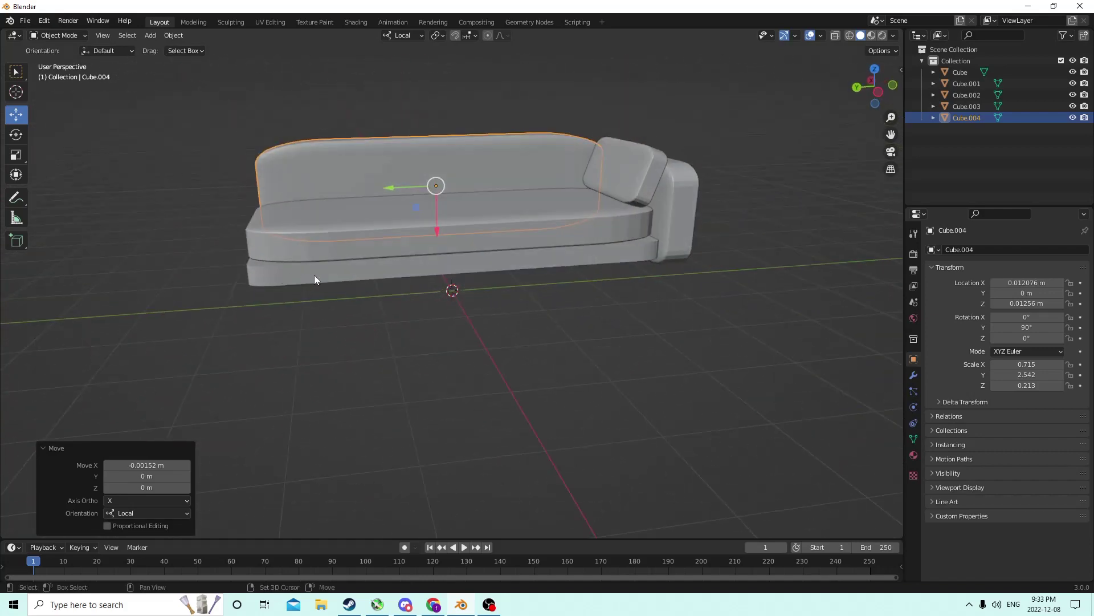
key(shift+a)
mouse_move(317, 275)
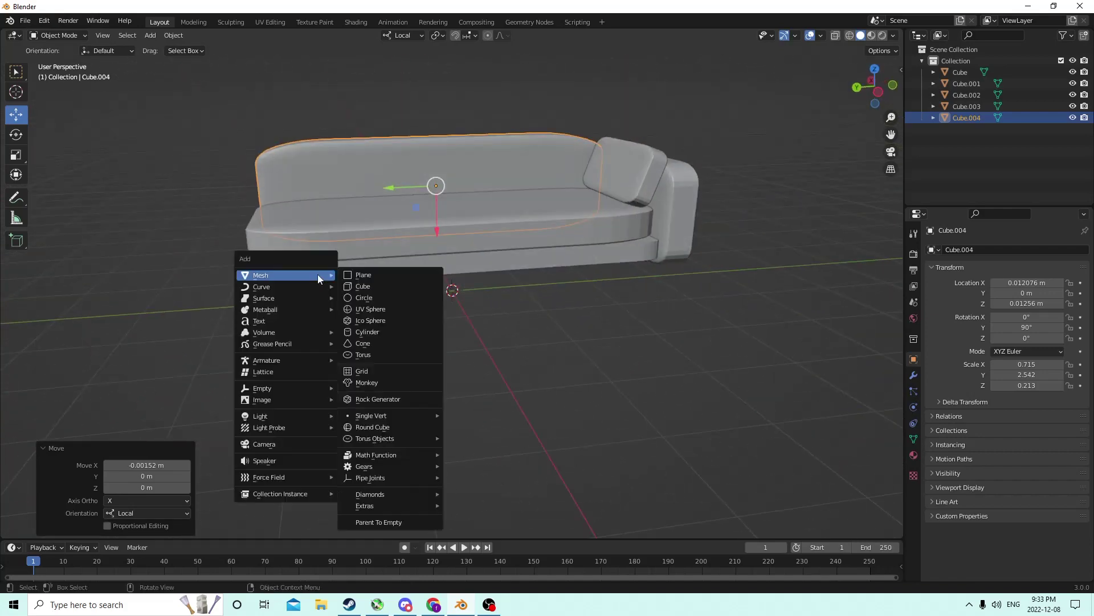
Add a new cube, Cube.005, and lower it beneath the seat.
click(362, 286)
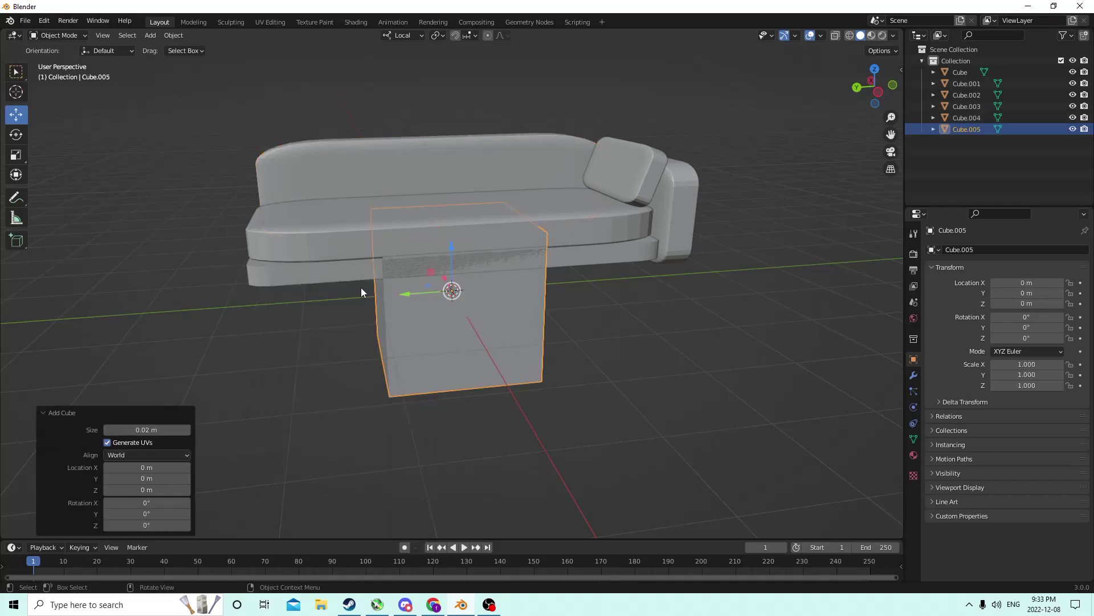
middle_drag(366, 289, 443, 248)
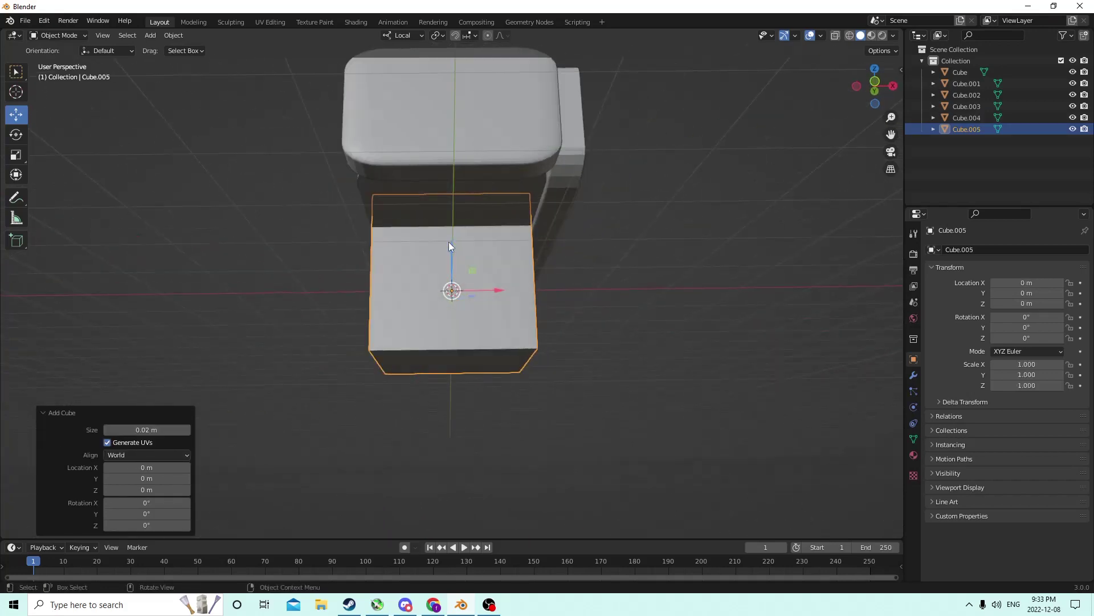
drag(448, 244, 449, 265)
middle_drag(449, 266, 550, 317)
Bevel the cube's vertical edges with 6 segments in Edit Mode.
key(Tab)
key(alt+a)
key(b)
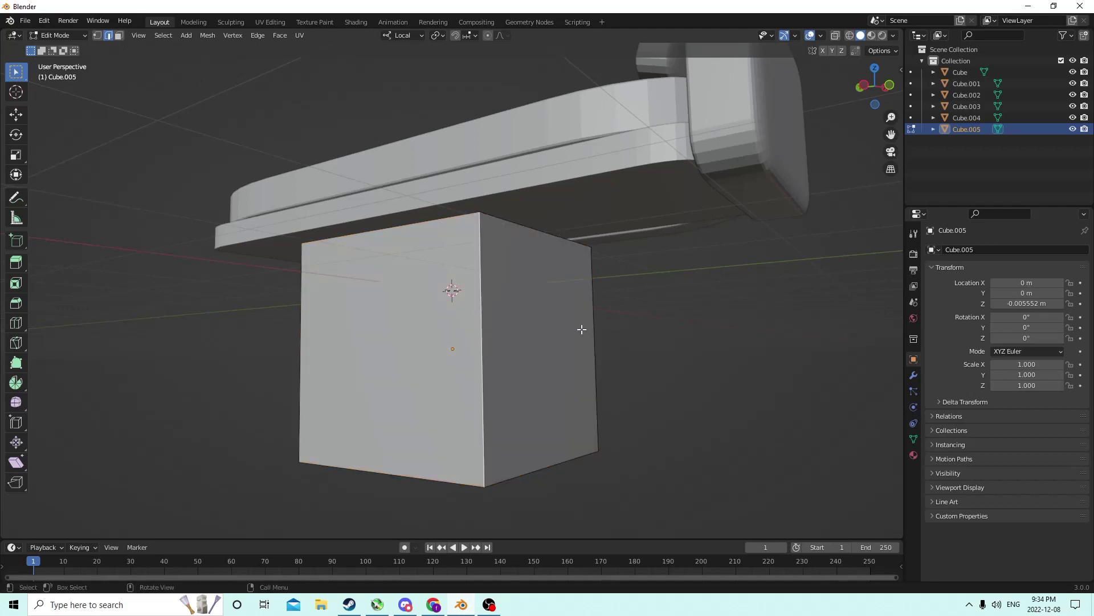
click(591, 331)
middle_drag(562, 330, 489, 344)
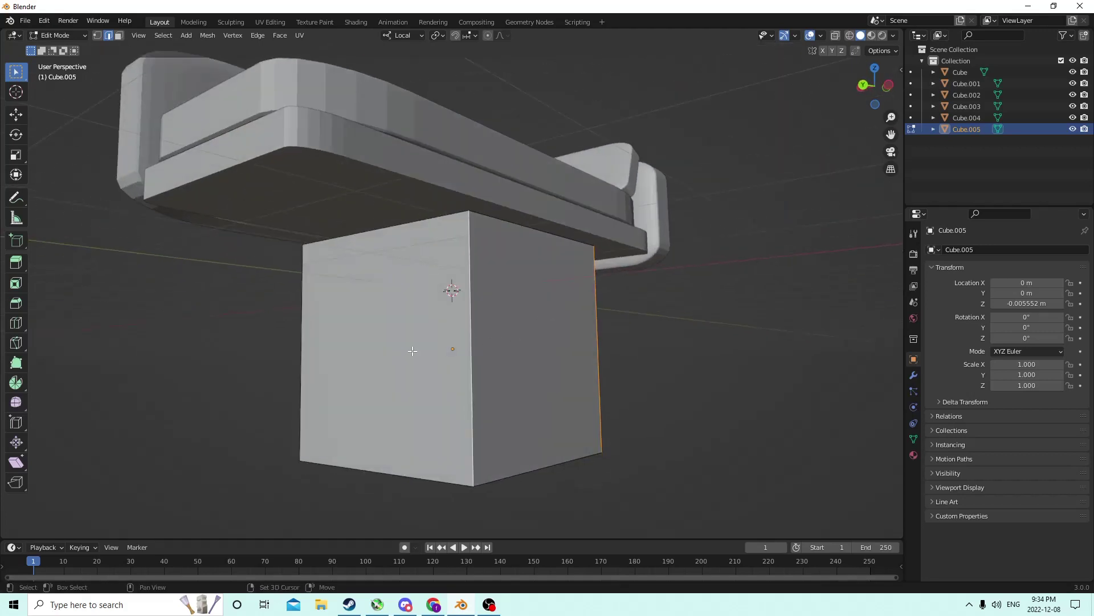
middle_drag(300, 347, 536, 357)
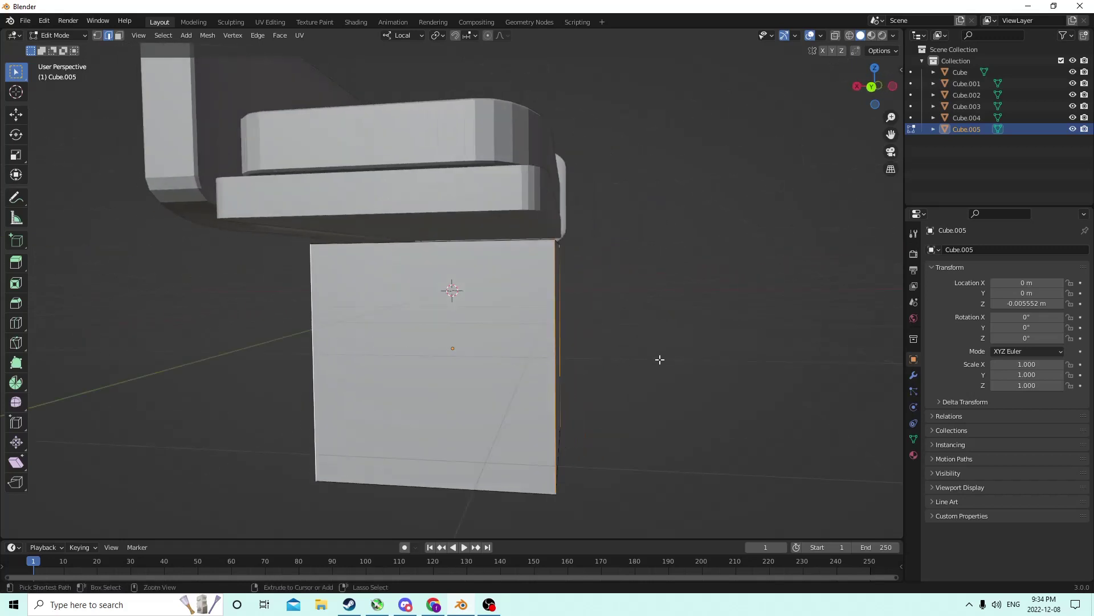
key(ctrl+b)
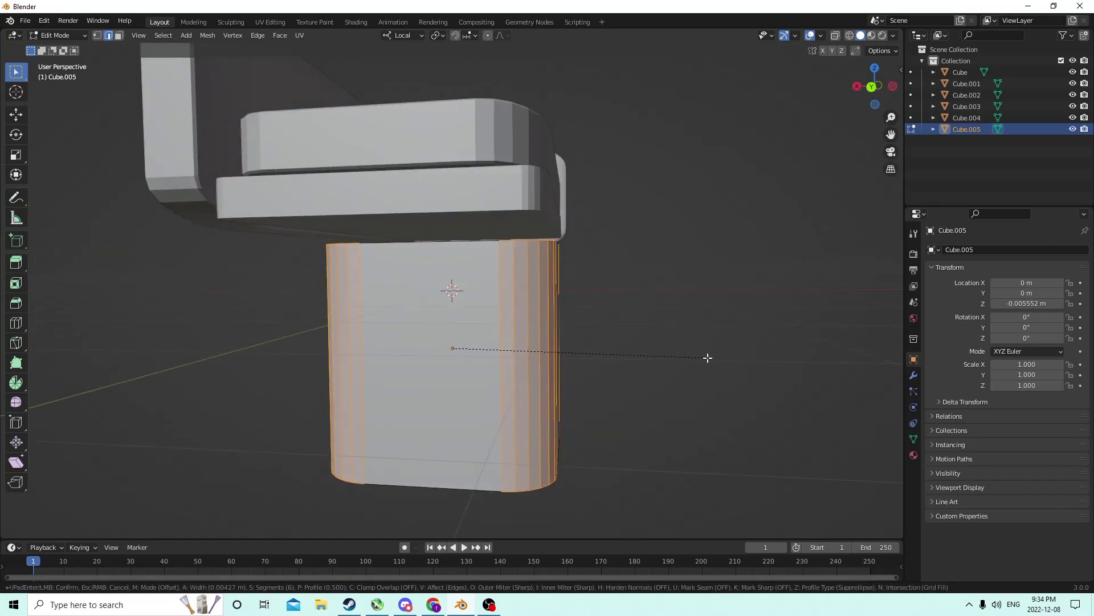
click(726, 356)
middle_drag(727, 357, 686, 236)
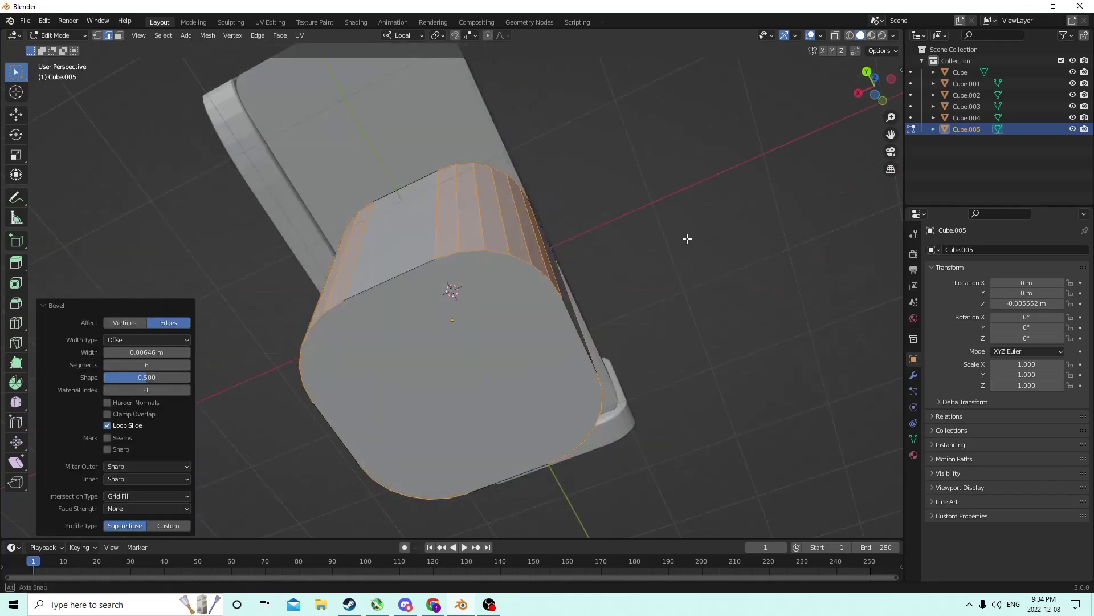
Scale the leg's bottom face to 0.786 so the leg tapers.
key(alt+a)
middle_drag(446, 371, 256, 171)
click(477, 354)
middle_drag(477, 354, 507, 373)
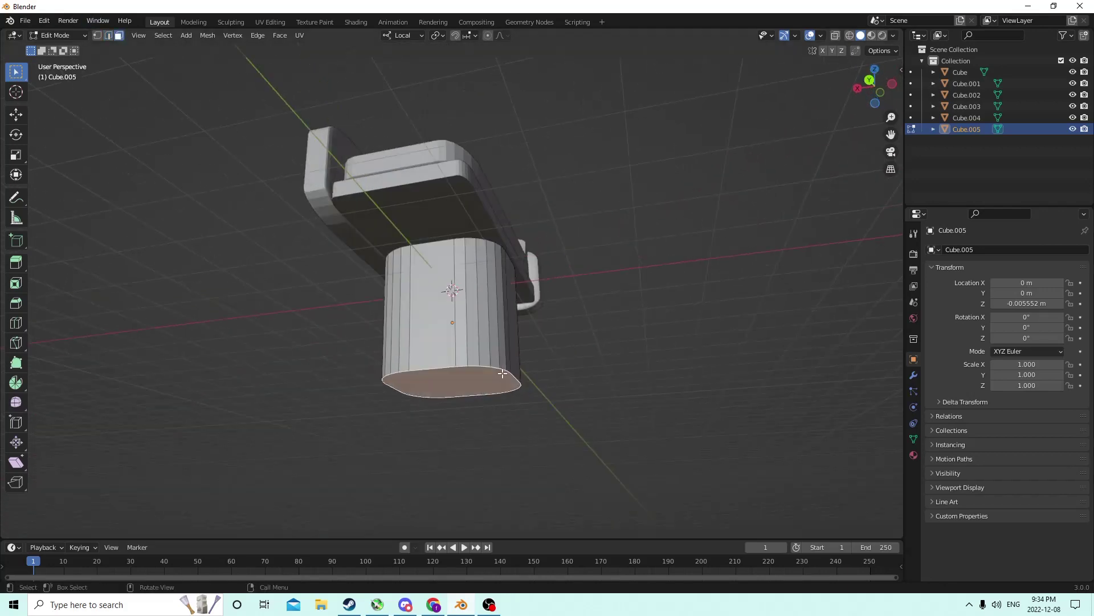
key(s)
click(706, 396)
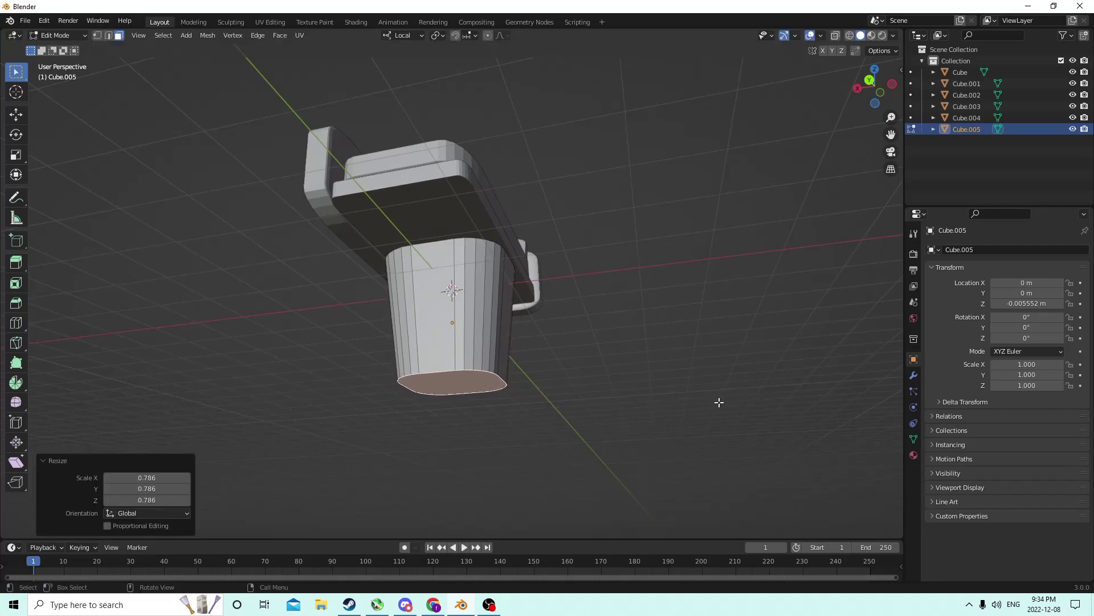
middle_drag(706, 396, 636, 419)
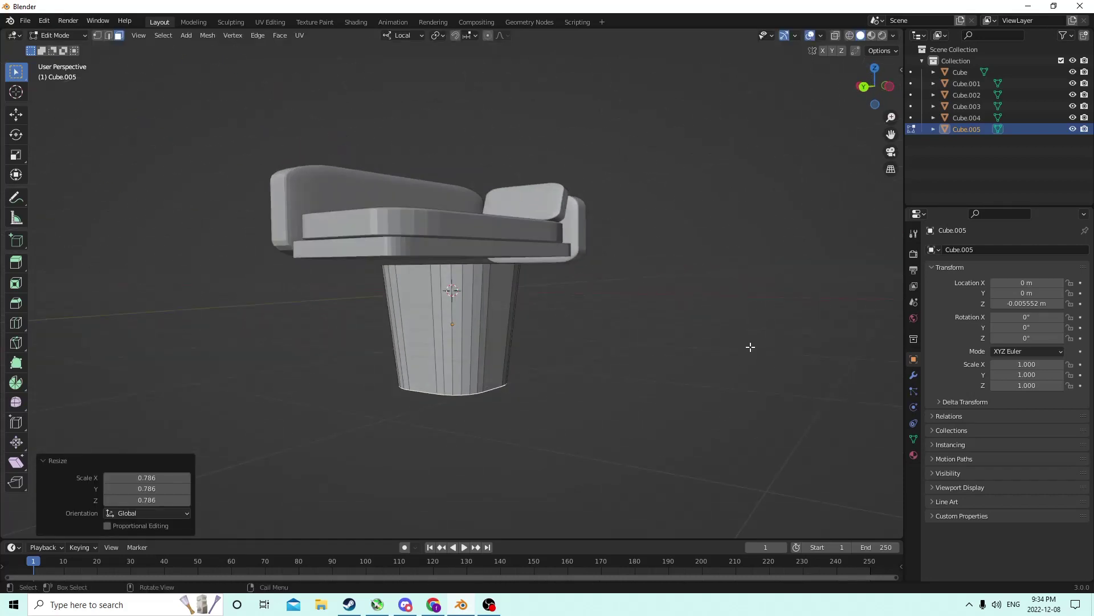
Return to Object Mode and shrink the leg uniformly in two passes.
key(Tab)
key(s)
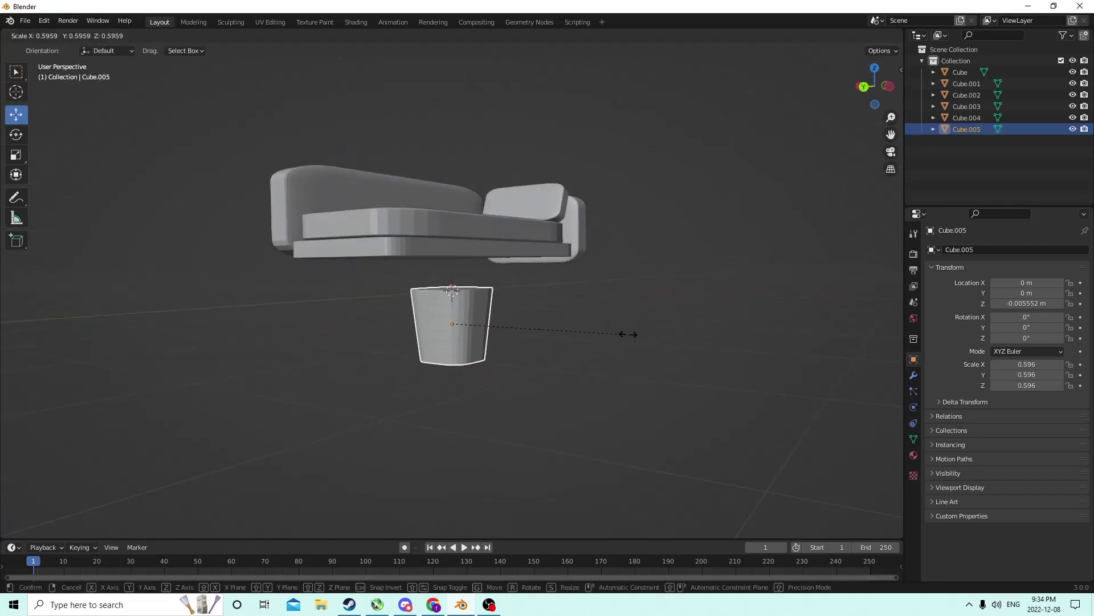
click(573, 328)
middle_drag(571, 327, 647, 315)
key(s)
click(562, 310)
middle_drag(561, 311, 433, 286)
scroll(459, 290, up, 4)
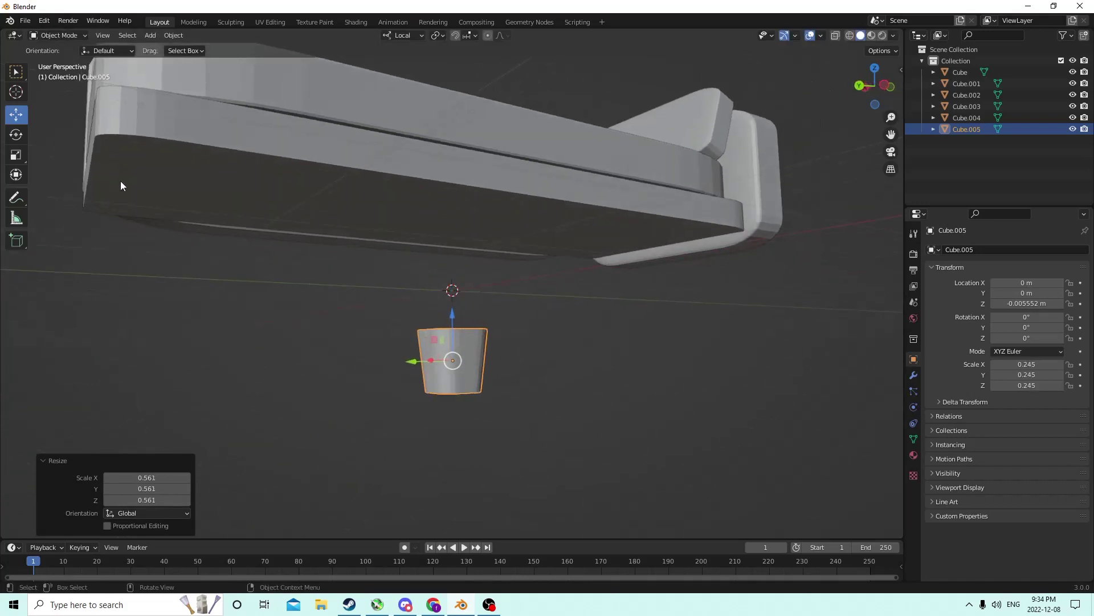
Stretch the leg taller along its local Z axis with the Scale gizmo.
click(12, 157)
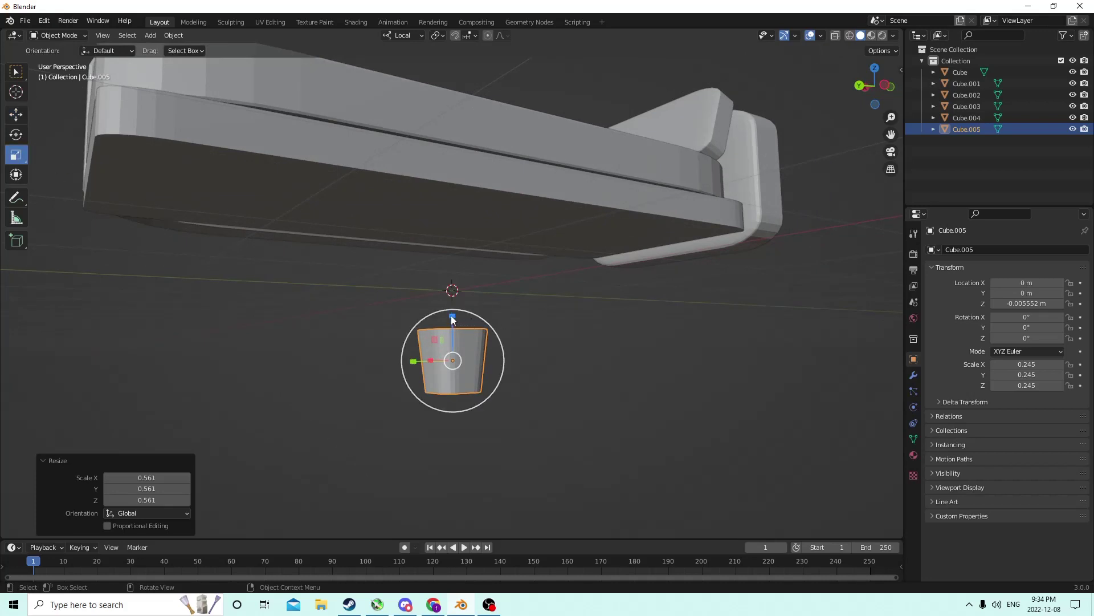
drag(452, 316, 454, 284)
middle_drag(454, 284, 422, 257)
Move the leg up and along X and Y until it sits under a base corner.
click(16, 114)
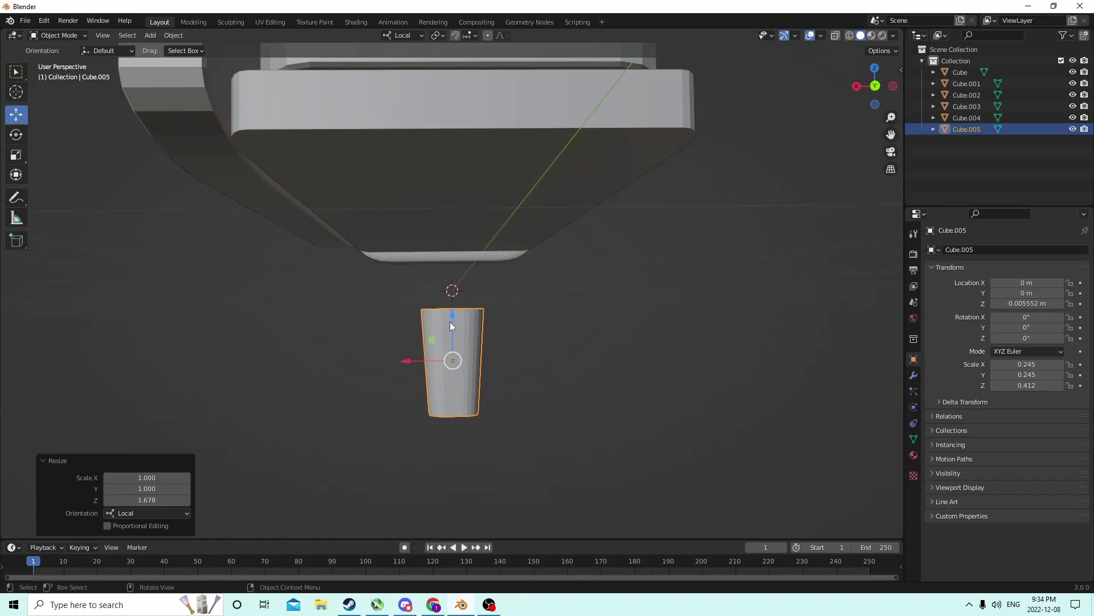
drag(449, 322, 429, 230)
middle_drag(428, 231, 428, 268)
drag(429, 268, 502, 269)
middle_drag(501, 269, 417, 285)
drag(416, 285, 69, 273)
scroll(210, 275, down, 4)
scroll(210, 279, down, 2)
middle_drag(350, 275, 341, 269)
Shrink the leg further to scale 0.128, 0.128, 0.215.
click(16, 156)
drag(348, 242, 347, 243)
key(s)
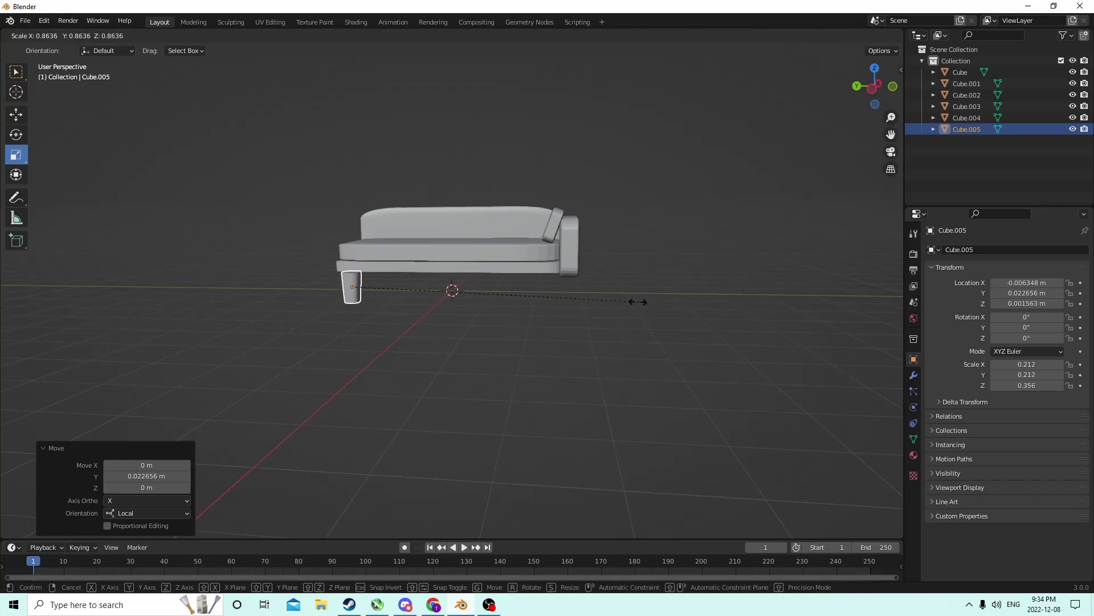
click(581, 298)
middle_drag(580, 298, 462, 311)
key(s)
click(684, 304)
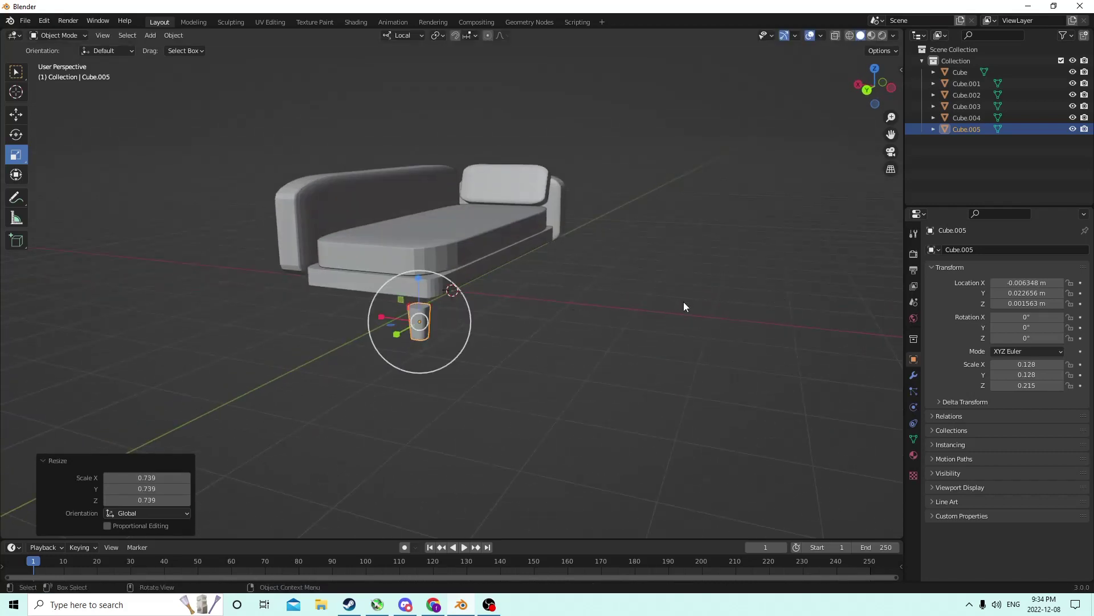
mouse_move(683, 302)
middle_down()
mouse_move(705, 275)
mouse_move(674, 302)
middle_up()
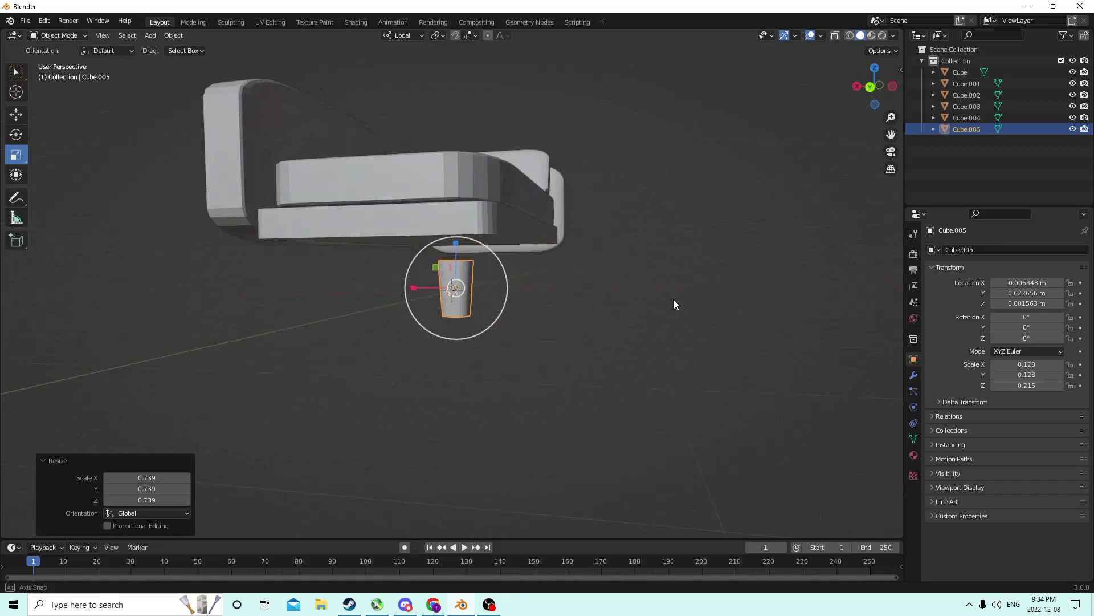
Raise the leg up against the underside of the sofa base.
click(16, 114)
drag(453, 261, 446, 228)
mouse_move(446, 228)
middle_down()
mouse_move(353, 225)
mouse_move(460, 236)
middle_up()
Duplicate the leg and negate its Location X to mirror it across.
key(shift+d)
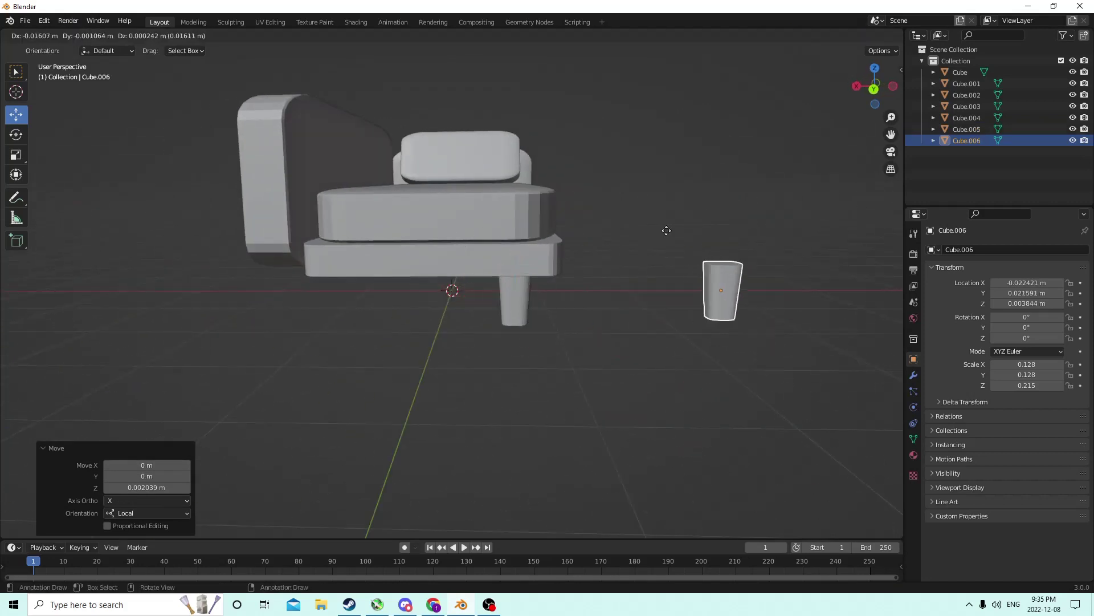
right_click(659, 229)
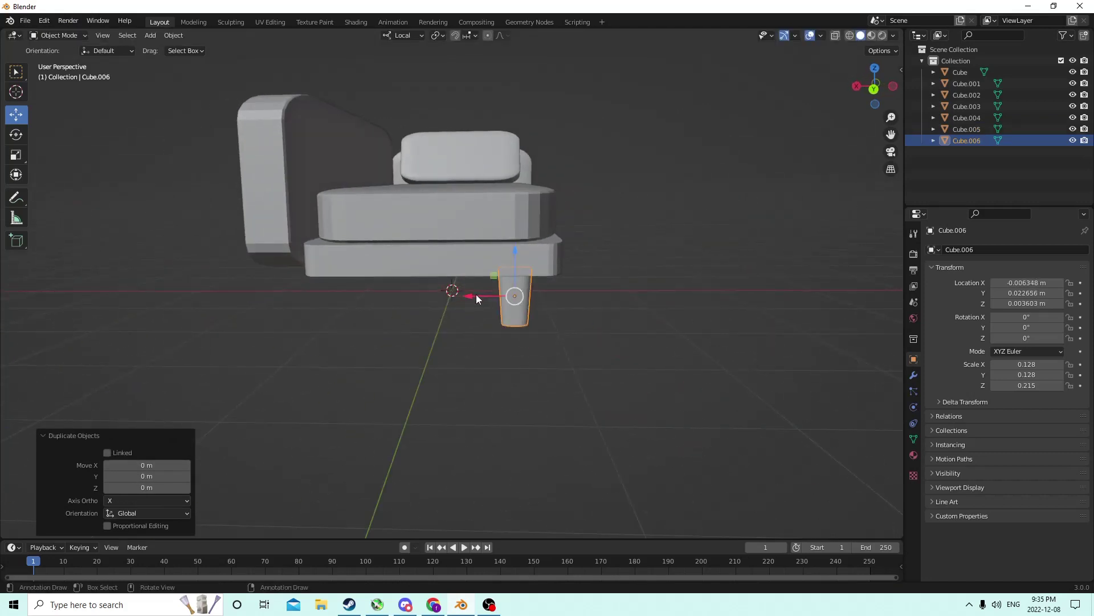
drag(477, 298, 516, 297)
key(Escape)
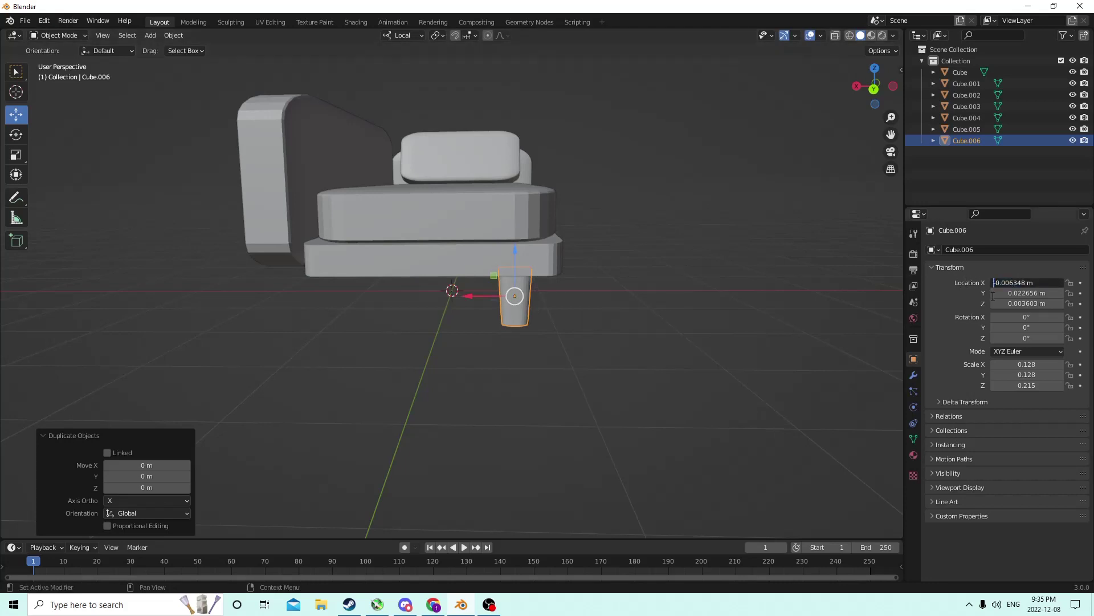
text(-)
key(Return)
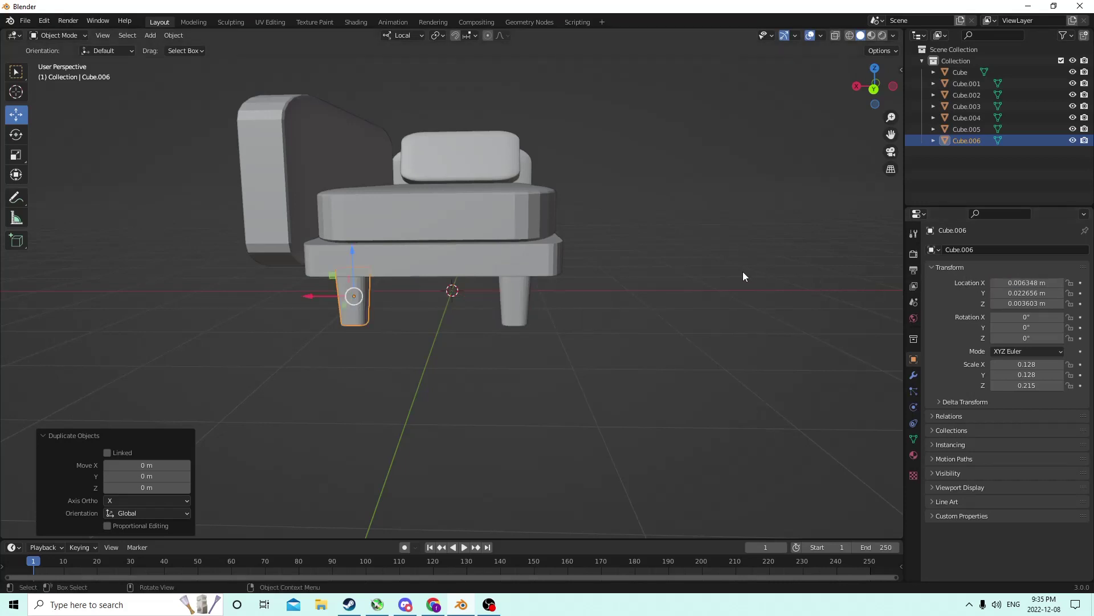
middle_drag(740, 276, 390, 332)
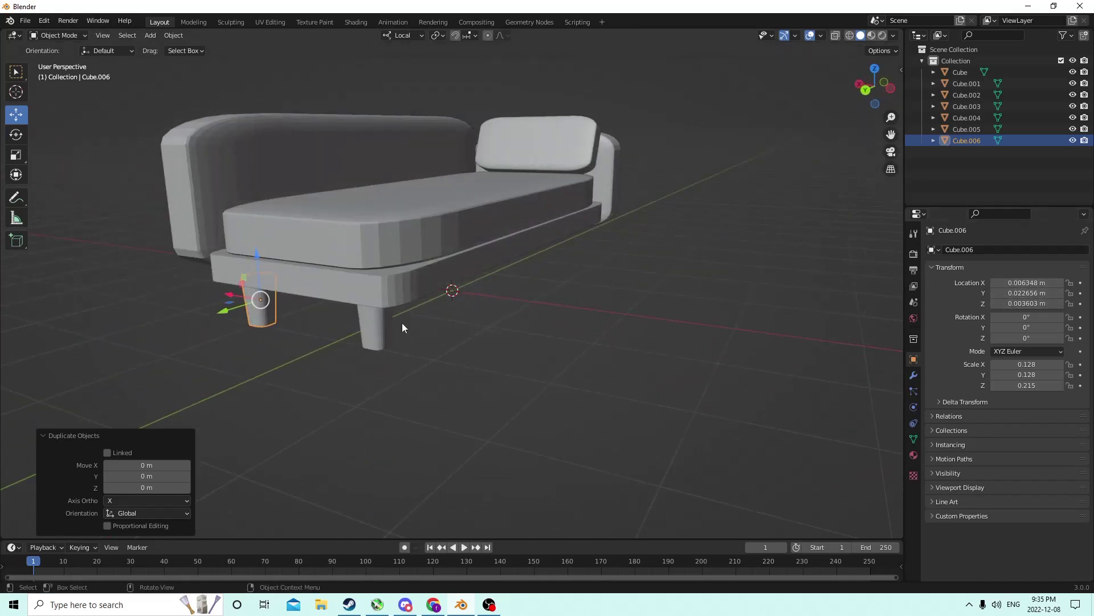
Duplicate the leg again and negate its Location Y to mirror it.
key(shift+d)
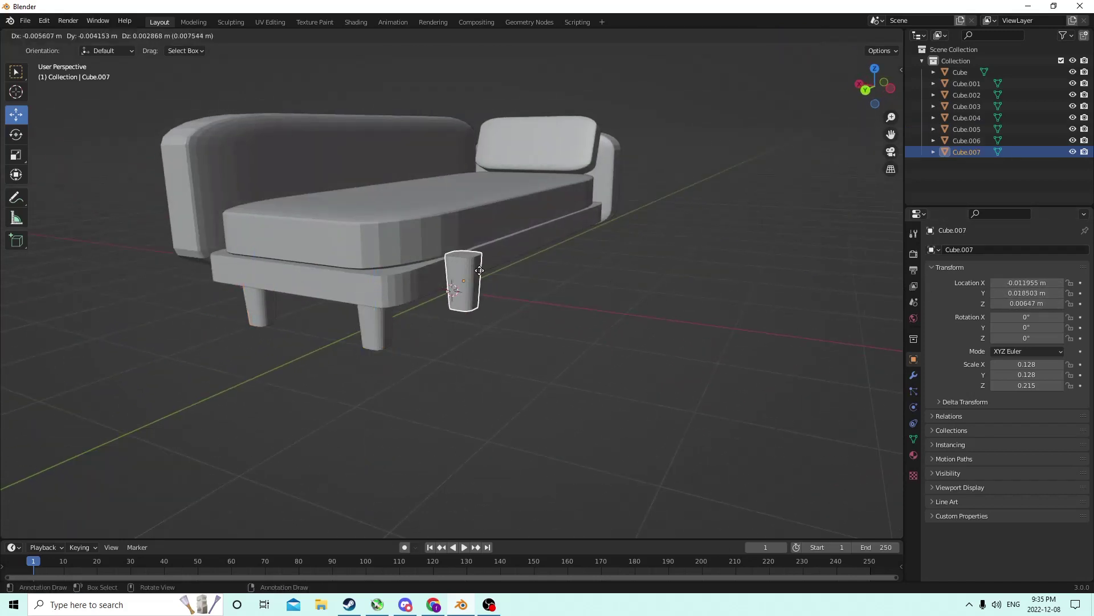
click(462, 280)
middle_drag(462, 281, 874, 290)
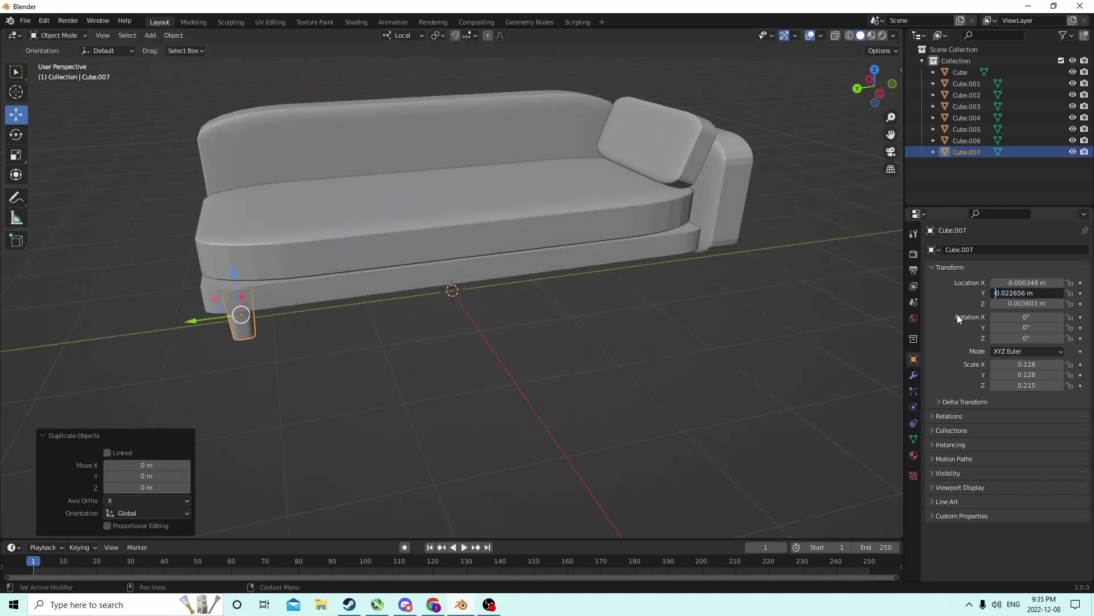
text(-)
key(Return)
middle_drag(750, 264, 627, 334)
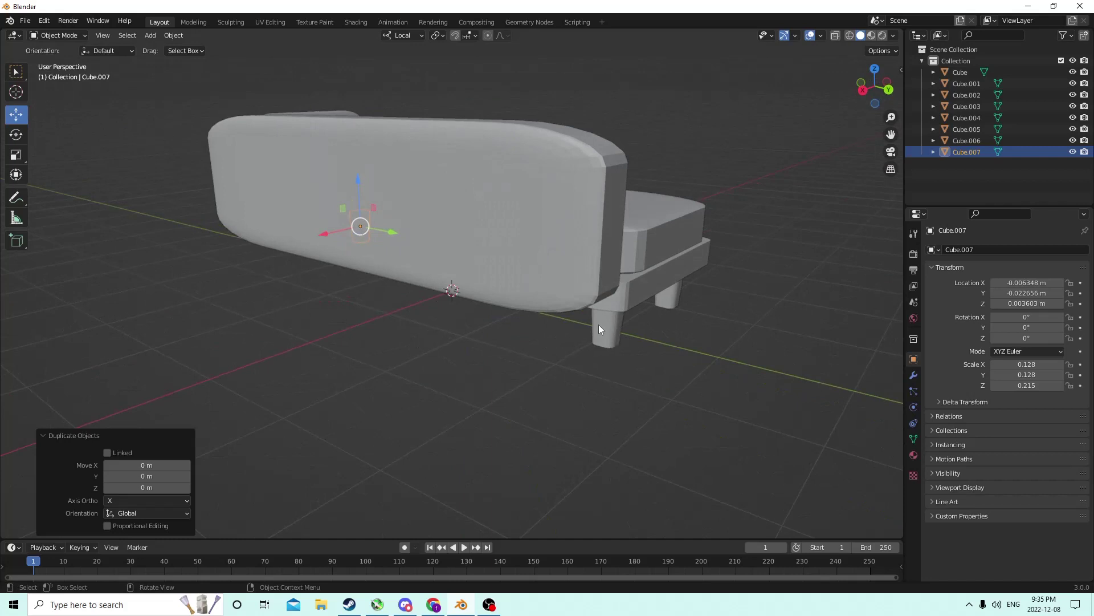
Duplicate front leg Cube.006 and negate its Location Y for the last corner.
click(601, 327)
key(shift+d)
click(611, 323)
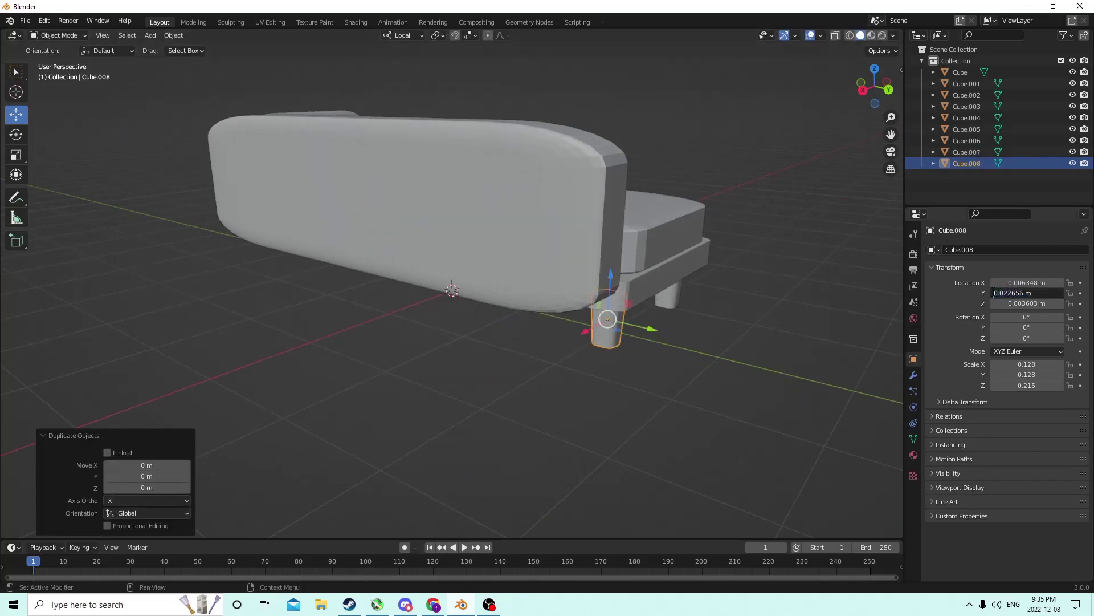
text(-)
key(Return)
middle_drag(621, 263, 640, 286)
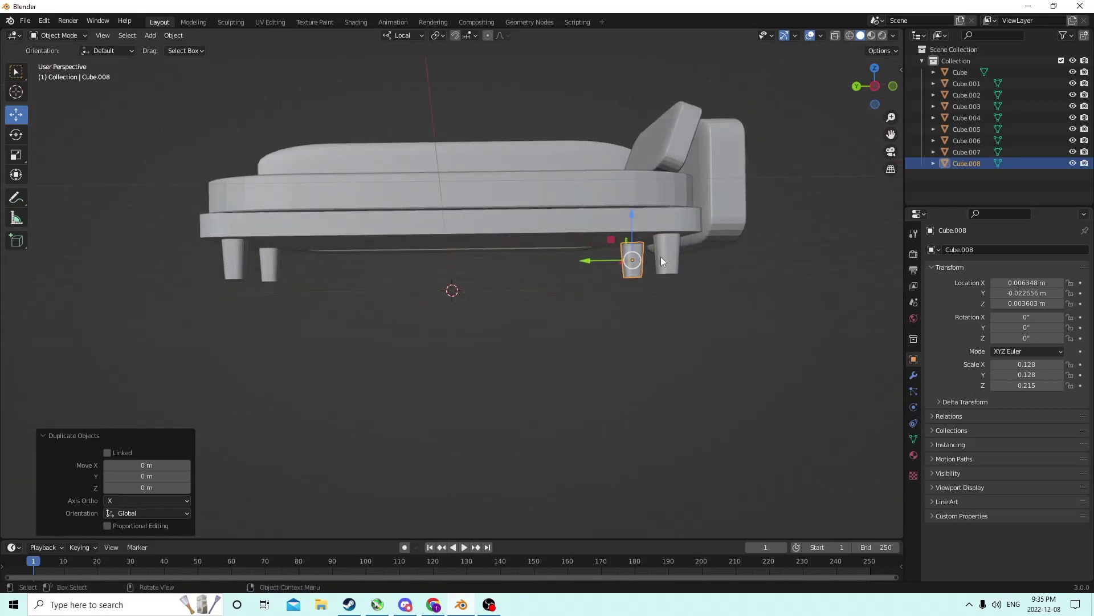
Join the four legs into the sofa base with Ctrl+J.
shift+click(665, 258)
shift+click(630, 265)
shift+click(264, 266)
shift+click(233, 260)
shift+click(339, 224)
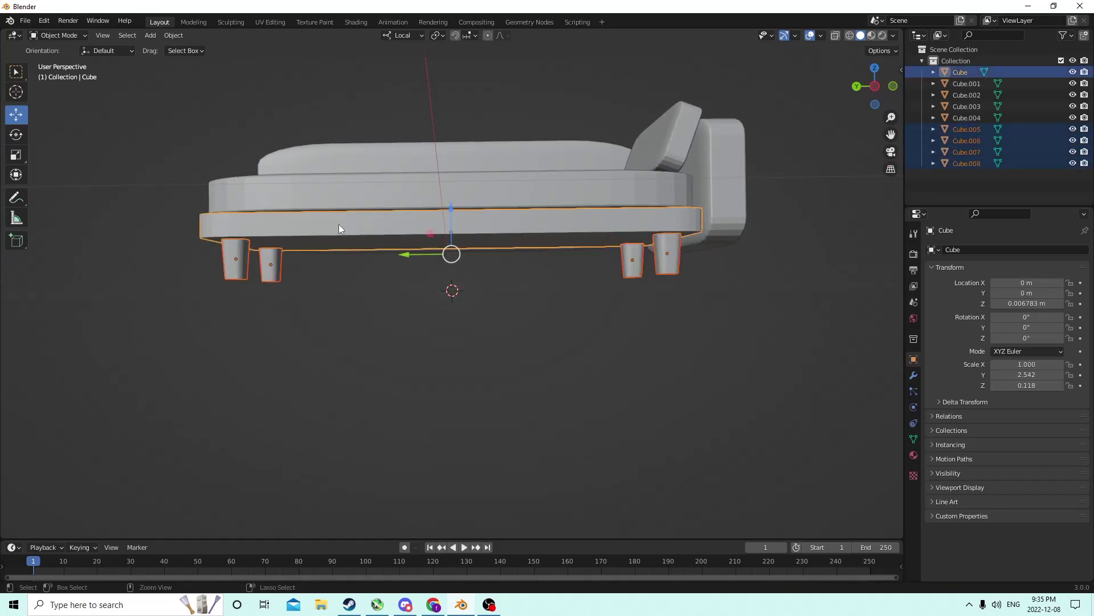
key(ctrl+j)
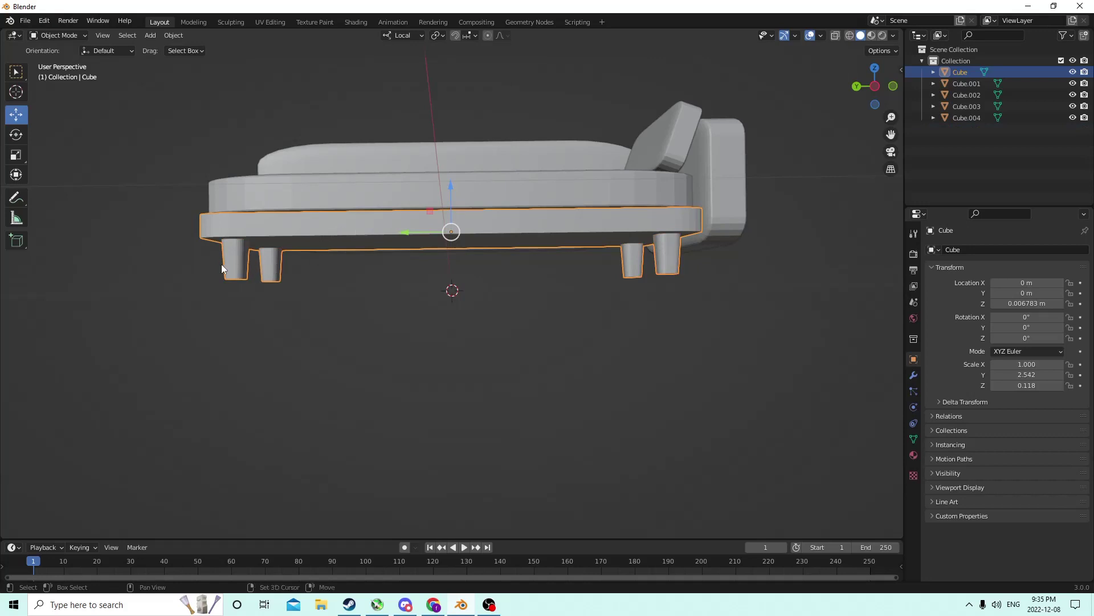
Join the armrest, backrest, seat cushion and pillow into the base, making Cube.
middle_drag(335, 271, 434, 241)
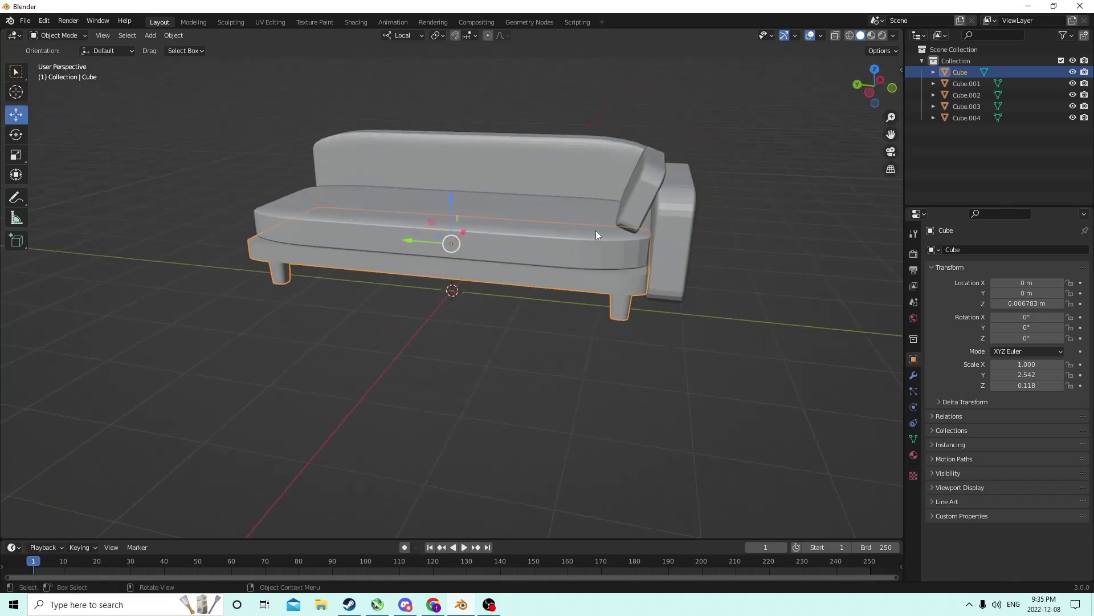
mouse_move(723, 183)
middle_down()
mouse_move(664, 176)
mouse_move(709, 177)
middle_up()
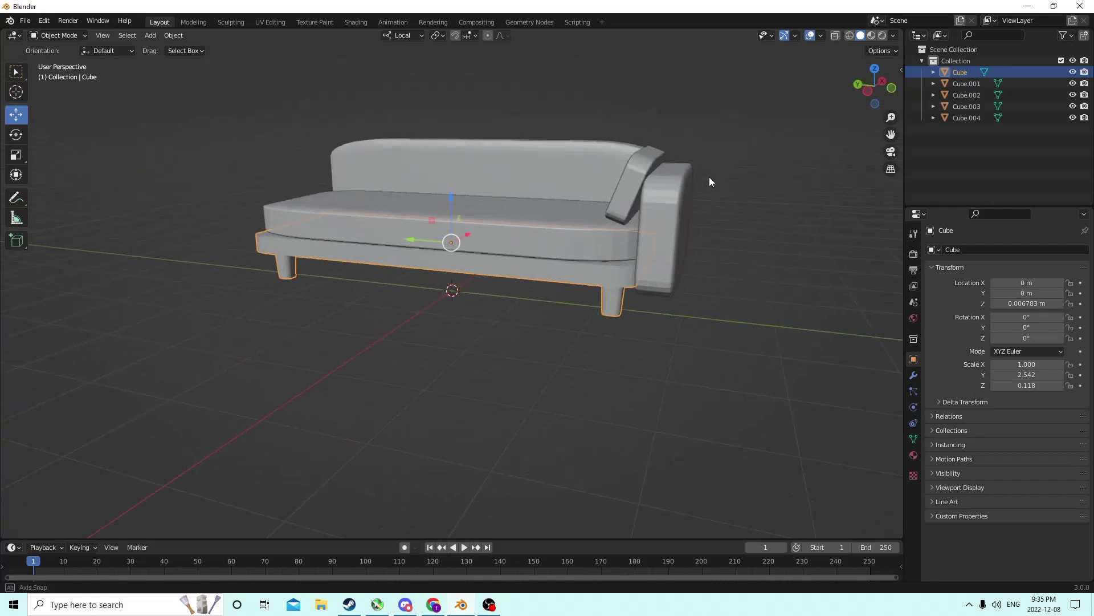
click(677, 223)
middle_drag(677, 223, 713, 237)
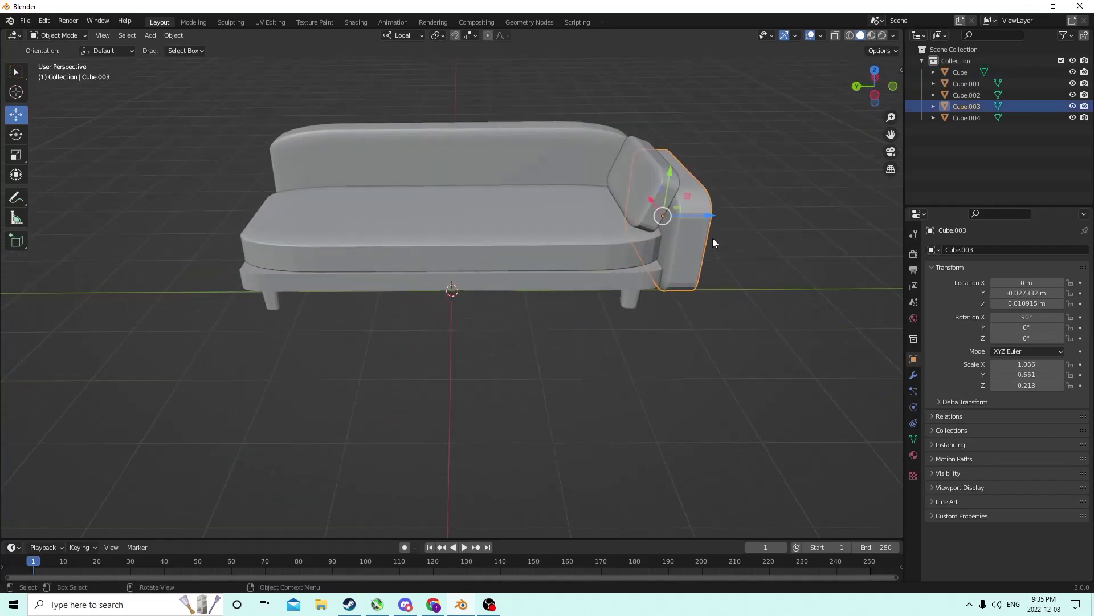
shift+click(443, 134)
shift+click(377, 195)
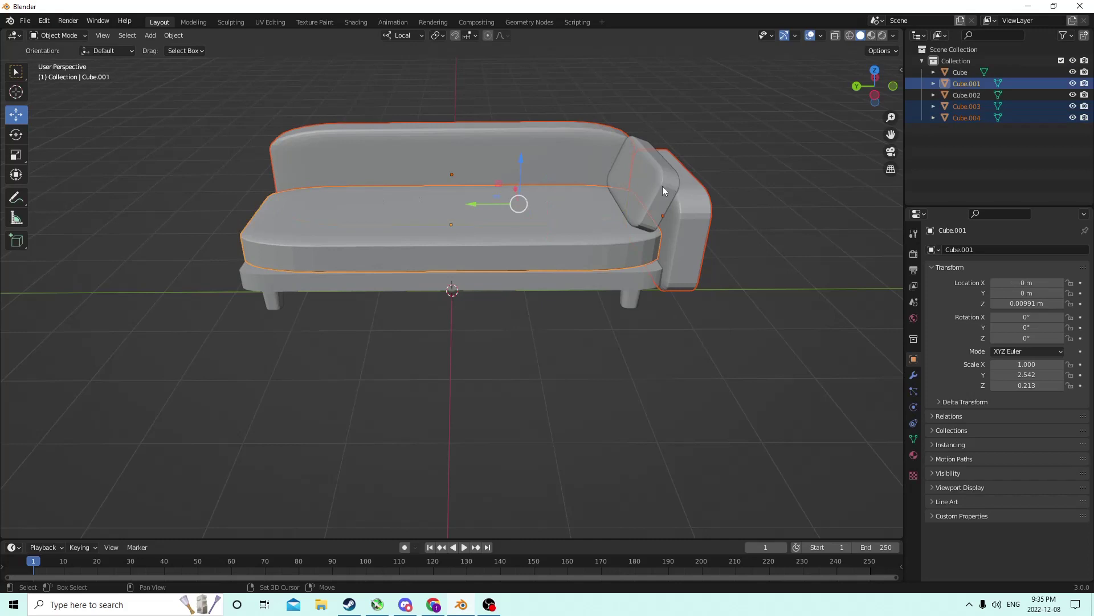
shift+click(662, 185)
shift+click(623, 276)
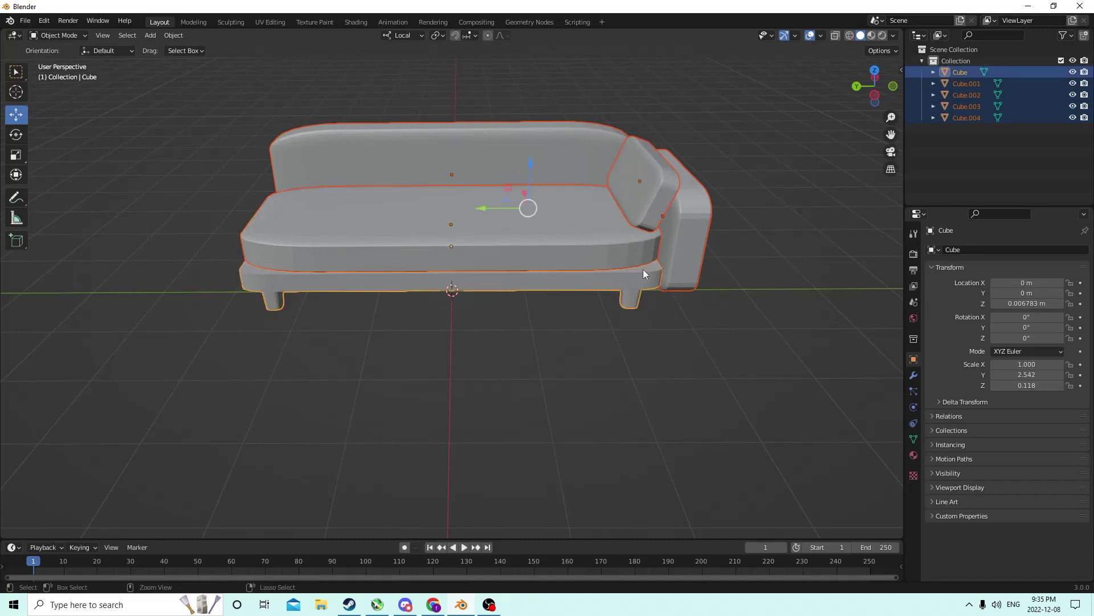
key(ctrl+j)
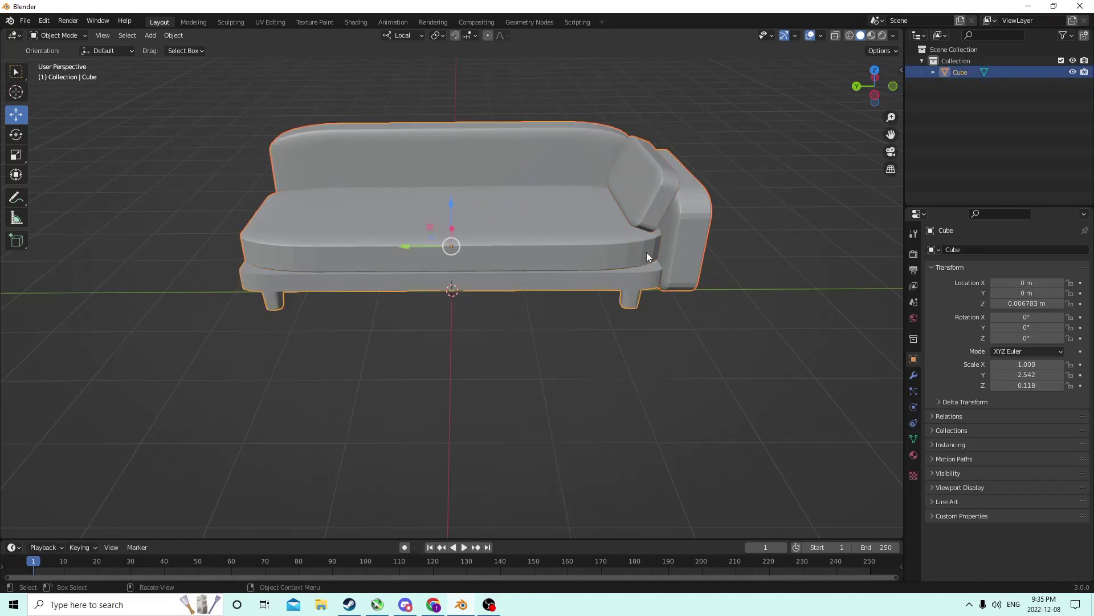
mouse_move(645, 251)
middle_down()
mouse_move(641, 220)
mouse_move(647, 231)
mouse_move(770, 232)
mouse_move(599, 237)
mouse_move(648, 234)
middle_up()
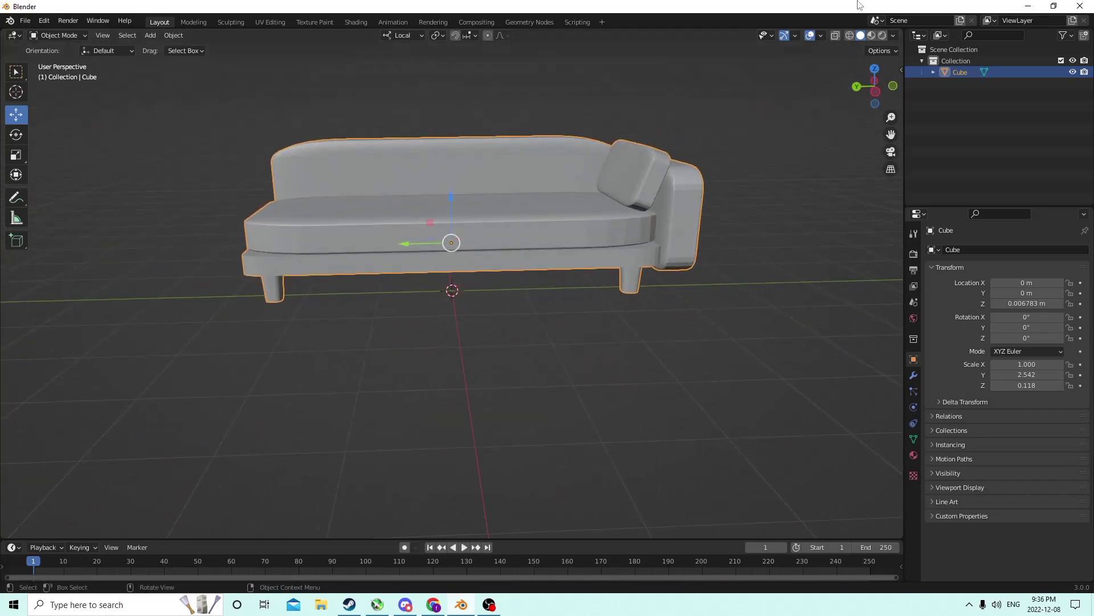
In Material Preview, set the couch material's Base Color to light blue.
click(872, 36)
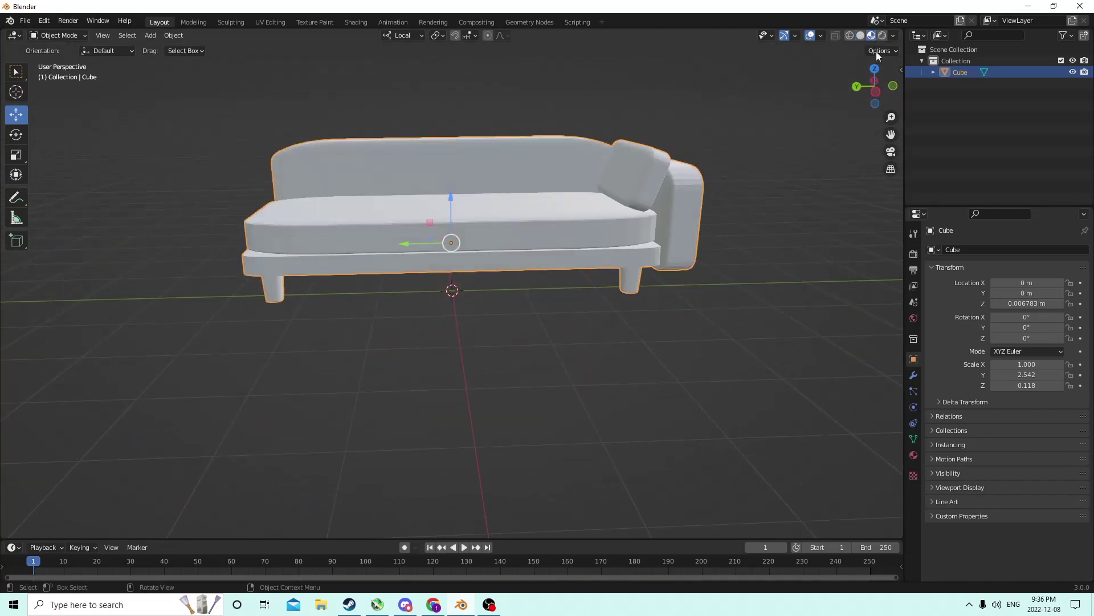
click(913, 456)
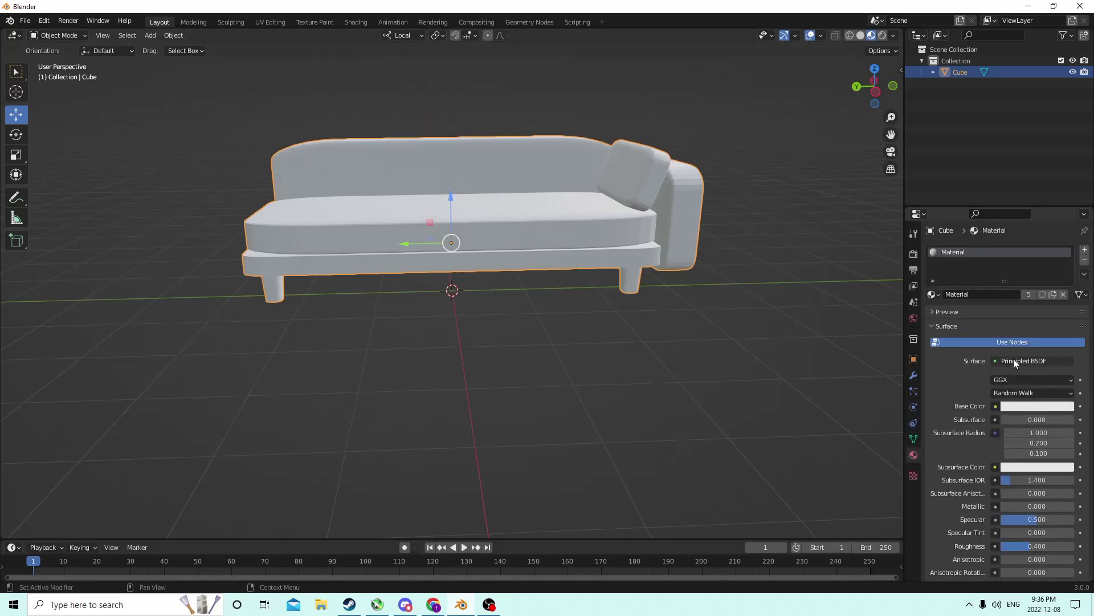
middle_drag(866, 319, 736, 320)
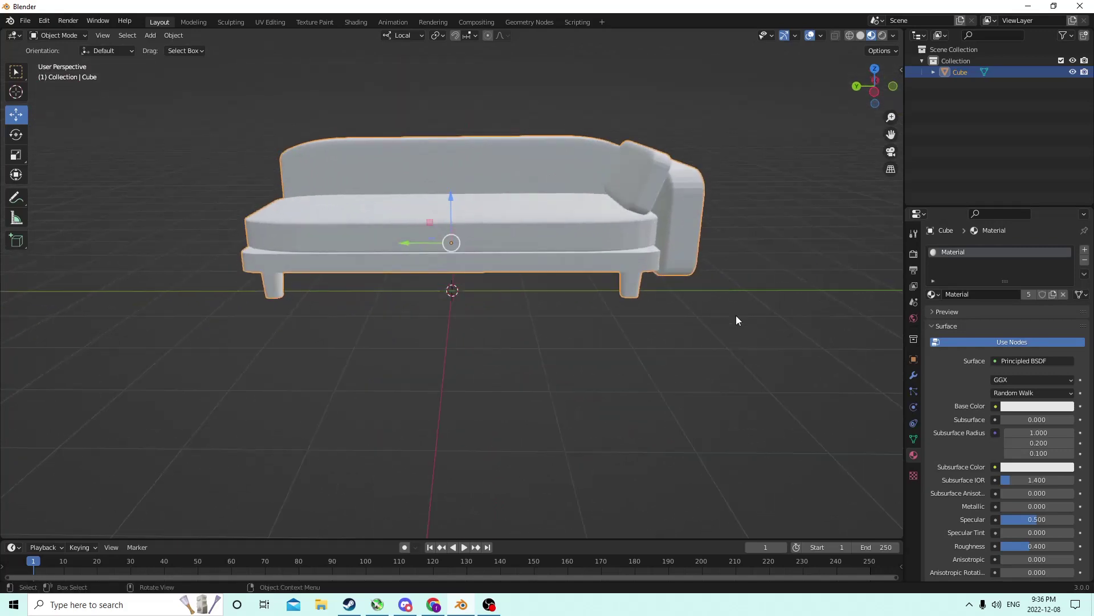
click(1021, 407)
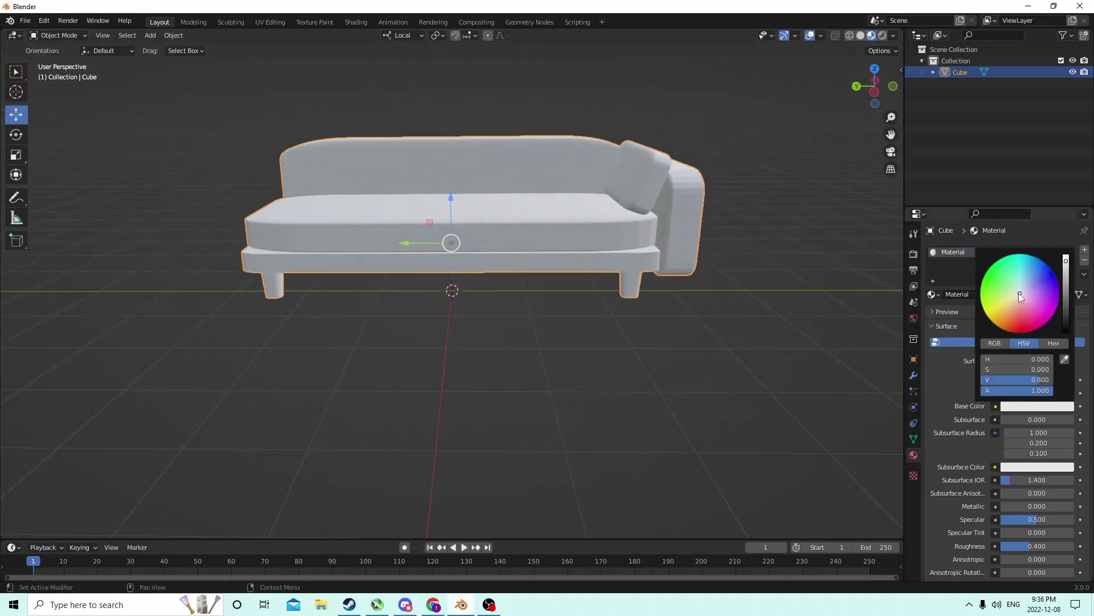
drag(1018, 293, 1028, 274)
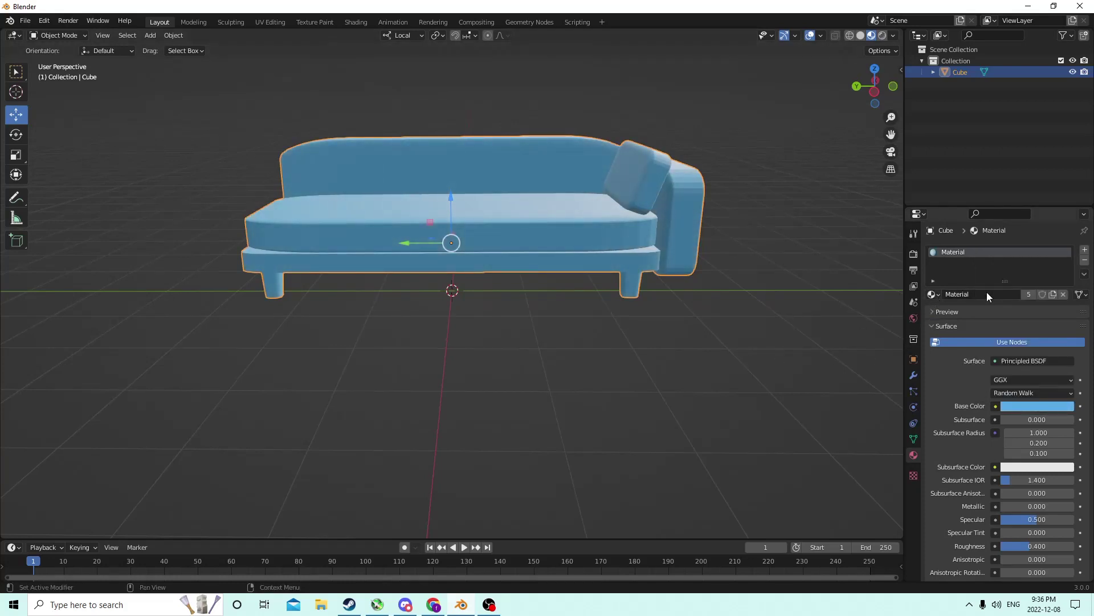
Assign the light blue material to the whole mesh in Edit Mode and inspect it.
key(Tab)
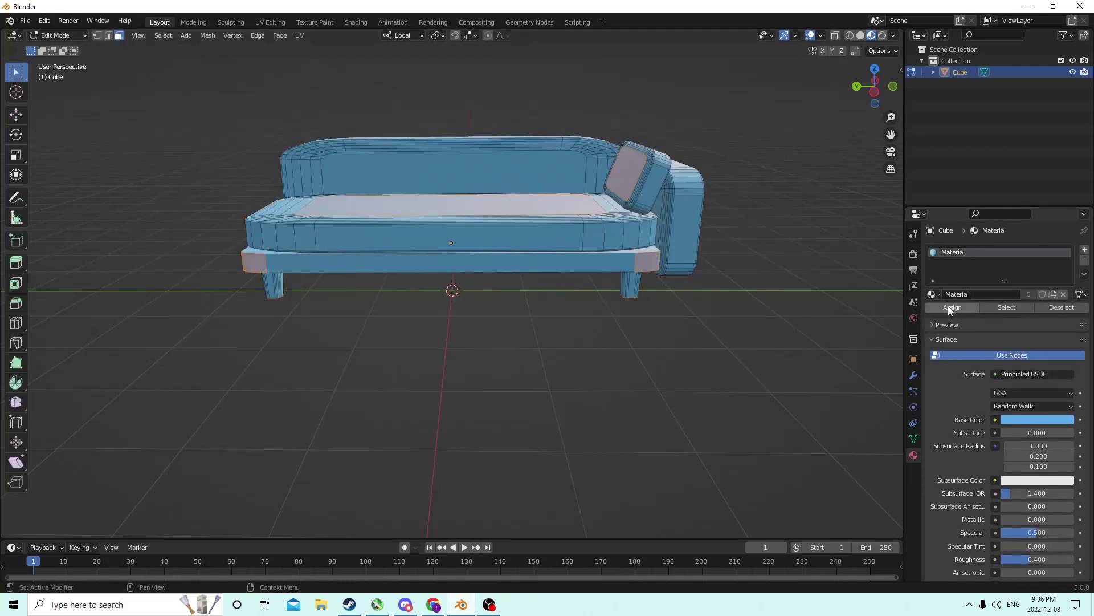
click(949, 308)
middle_drag(762, 320, 708, 365)
middle_drag(804, 313, 641, 239)
scroll(413, 195, up, 5)
middle_drag(414, 195, 388, 222)
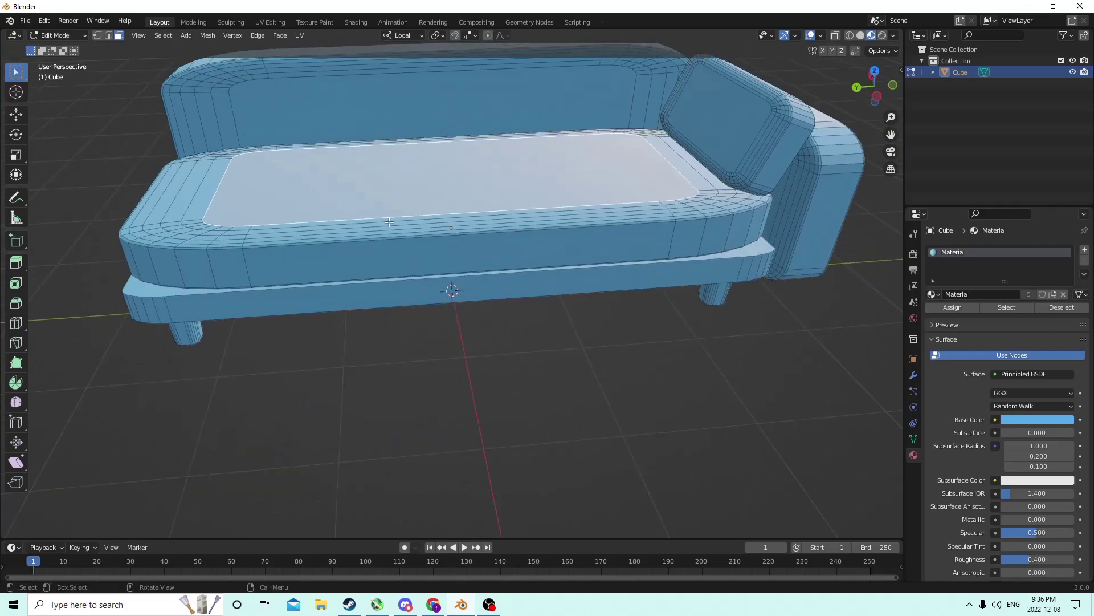
click(431, 261)
middle_drag(387, 260, 644, 263)
click(644, 260)
Select the base and assign it a new yellow-orange material, Material.001.
key(l)
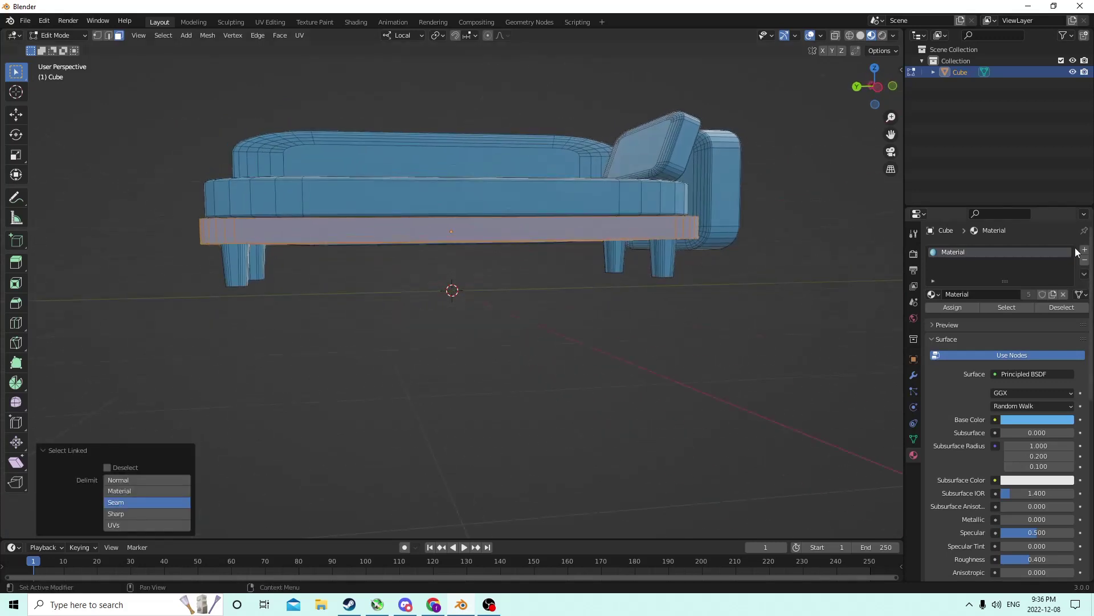
click(1084, 250)
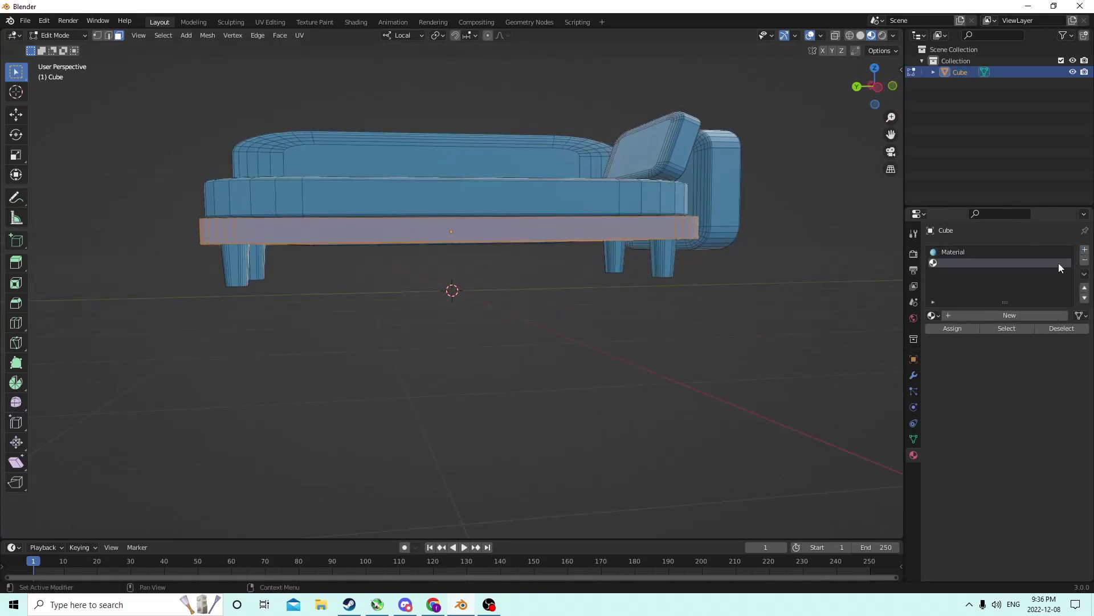
click(984, 314)
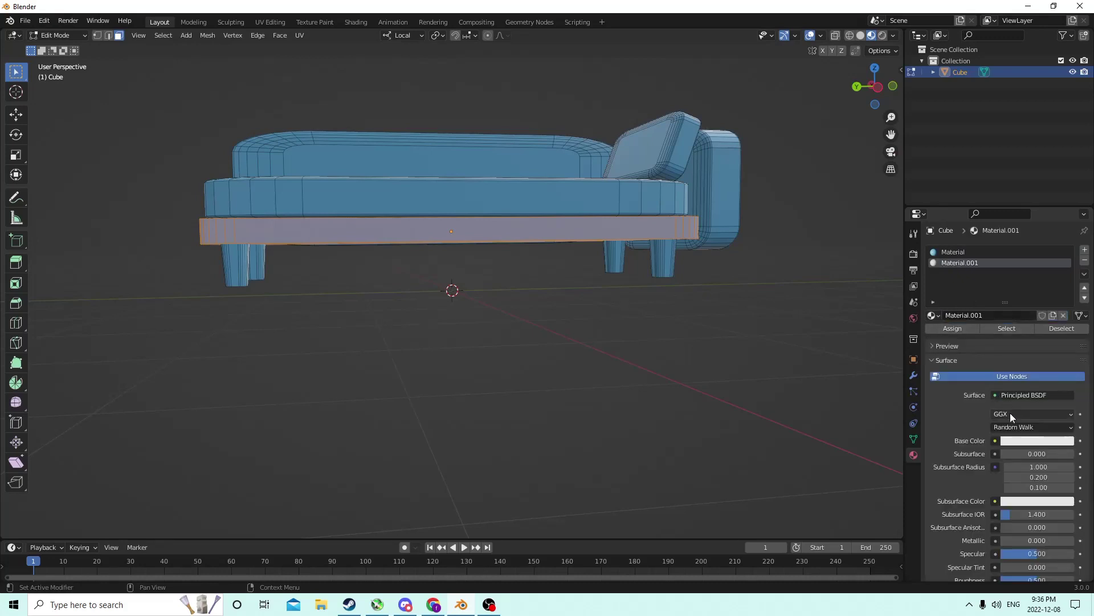
click(1019, 441)
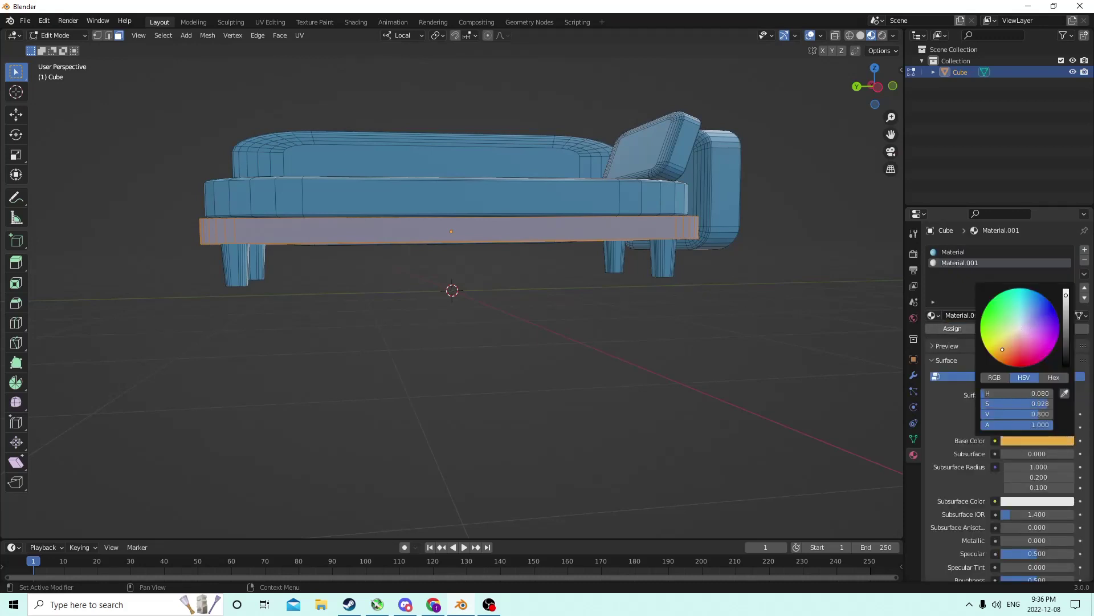
click(956, 329)
View the couch's underside and select its legs.
middle_drag(735, 283, 694, 301)
middle_drag(471, 201, 625, 242)
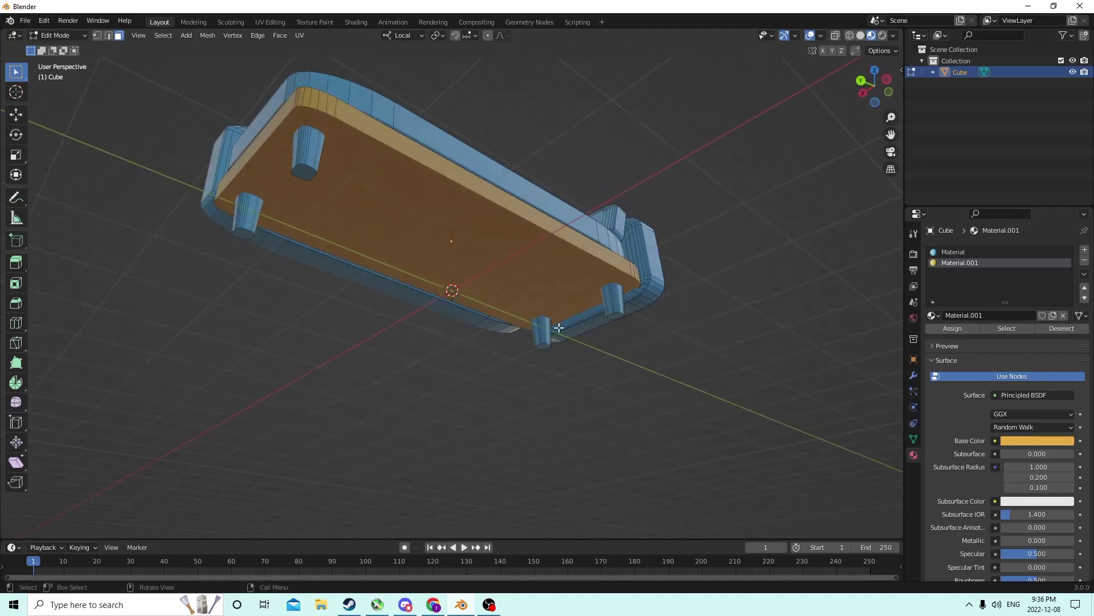
key(l)
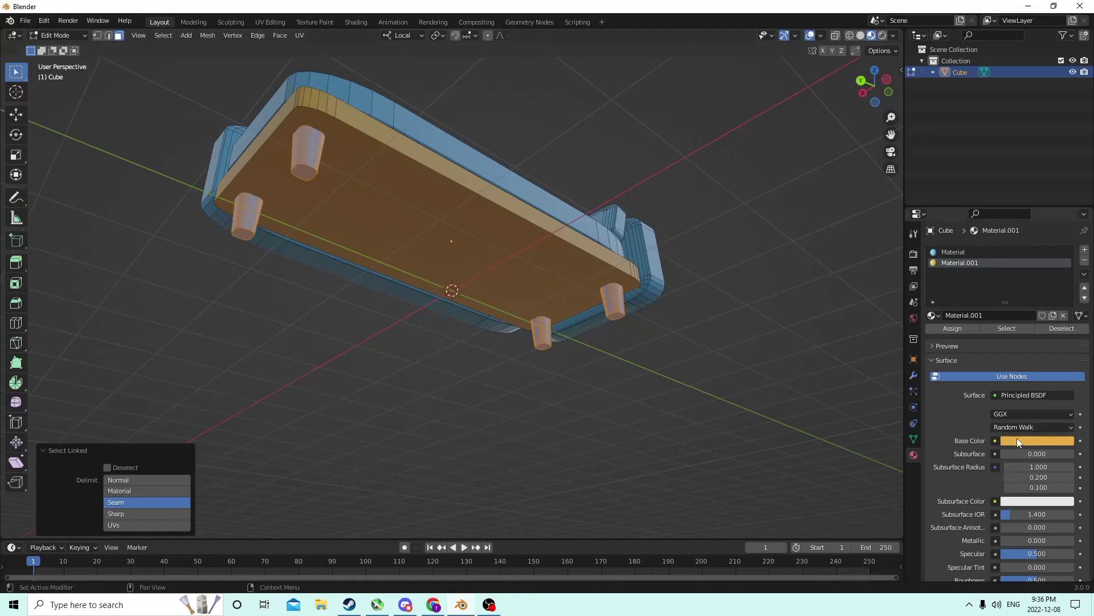
Add a third material, Material.002, with a dark brown Base Color for the legs.
click(1085, 251)
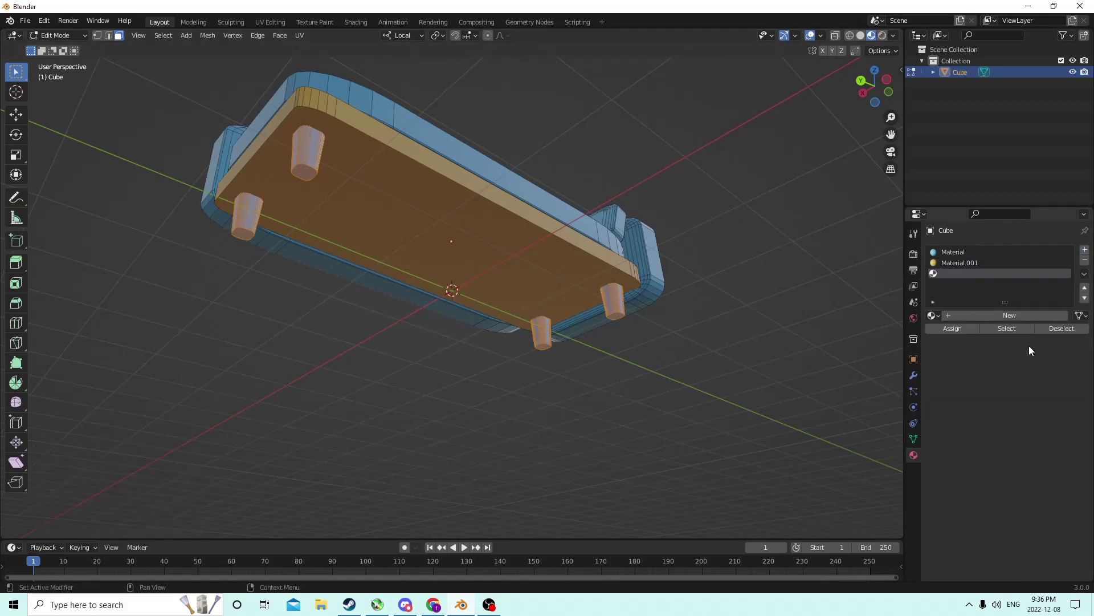
click(1001, 316)
click(1012, 444)
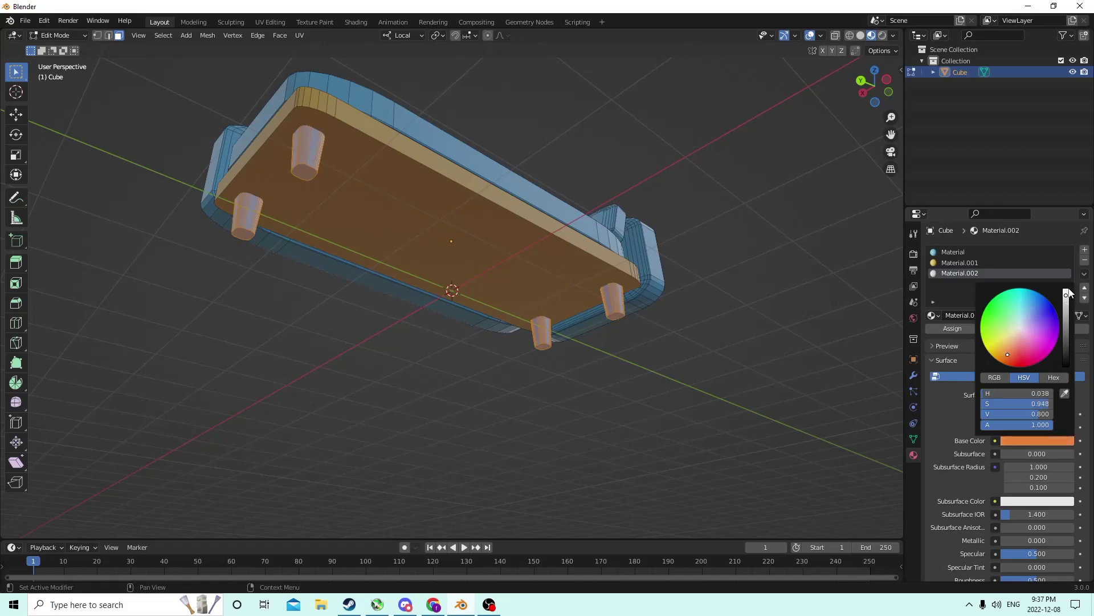
drag(1020, 414, 988, 414)
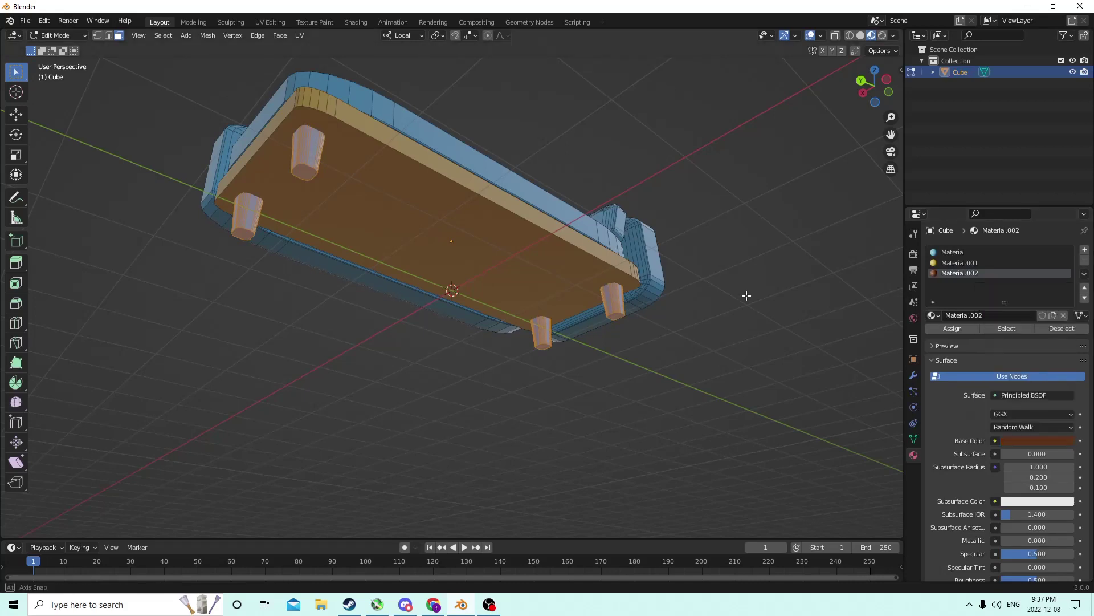
Inspect the blue, orange and brown couch from several angles.
middle_drag(745, 298, 716, 354)
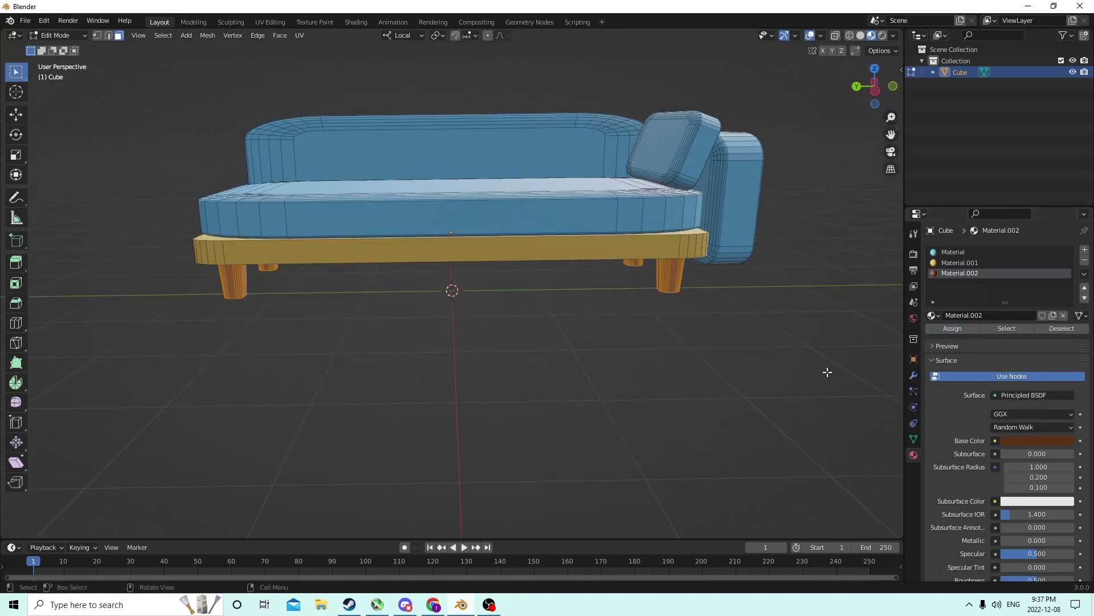
middle_drag(827, 372, 728, 330)
scroll(728, 330, up, 4)
middle_drag(673, 244, 739, 259)
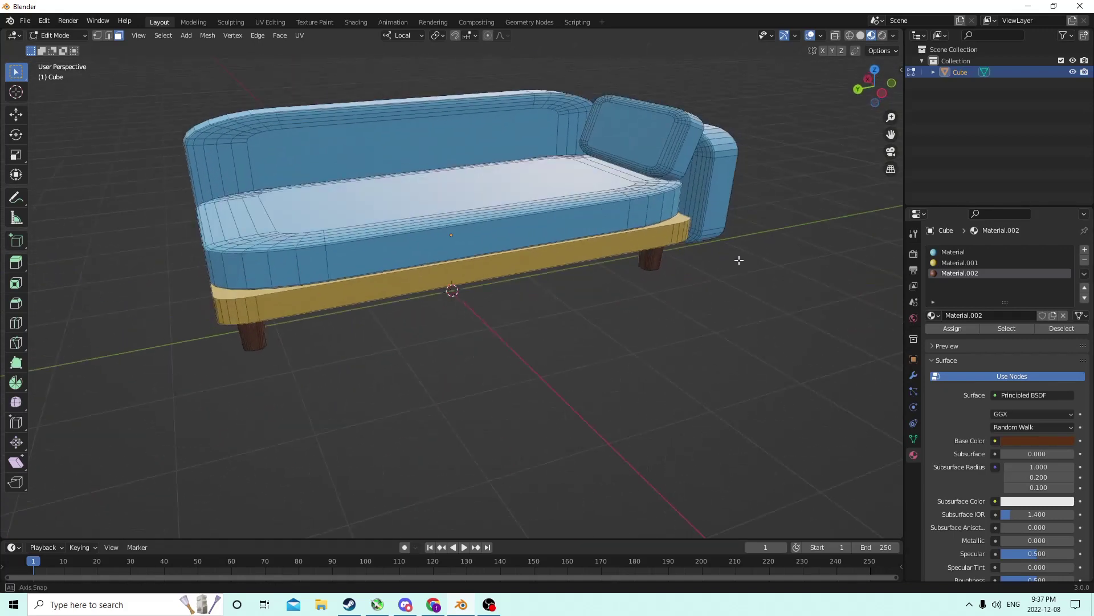
middle_drag(488, 181, 566, 242)
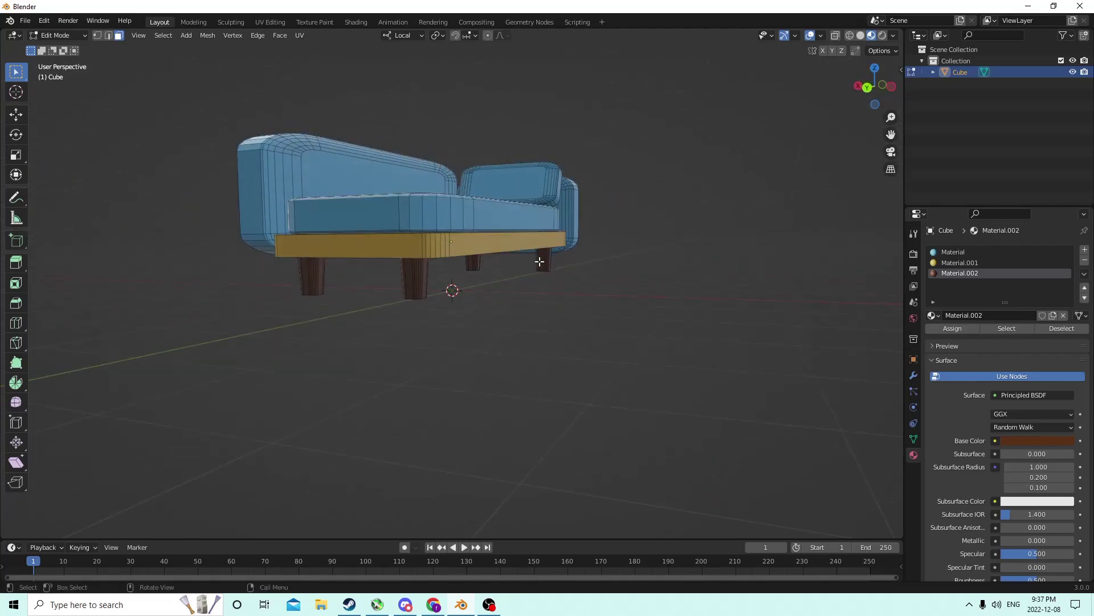
middle_drag(470, 261, 393, 280)
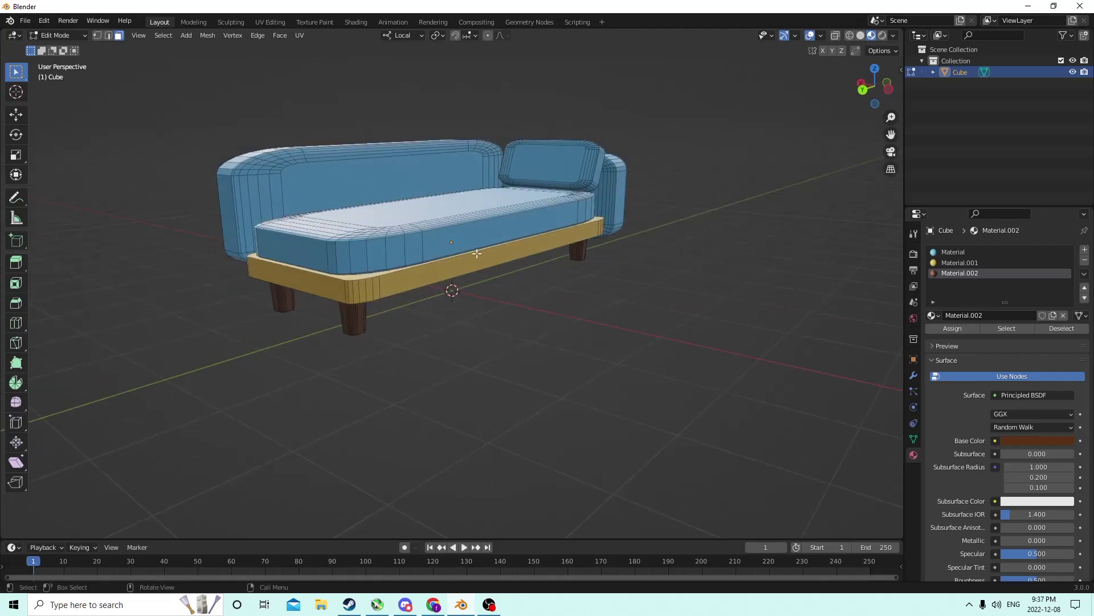
middle_drag(467, 261, 449, 218)
Back in Object Mode, scale the couch to 0.631 along its local X axis.
key(Tab)
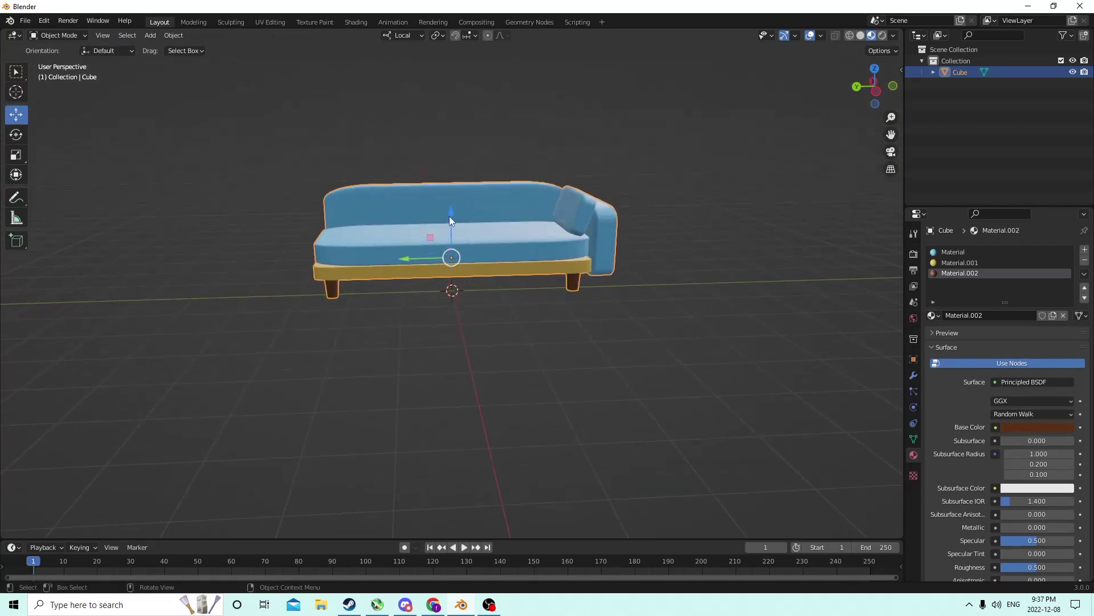
click(12, 158)
middle_drag(174, 188, 419, 298)
key(s)
key(Escape)
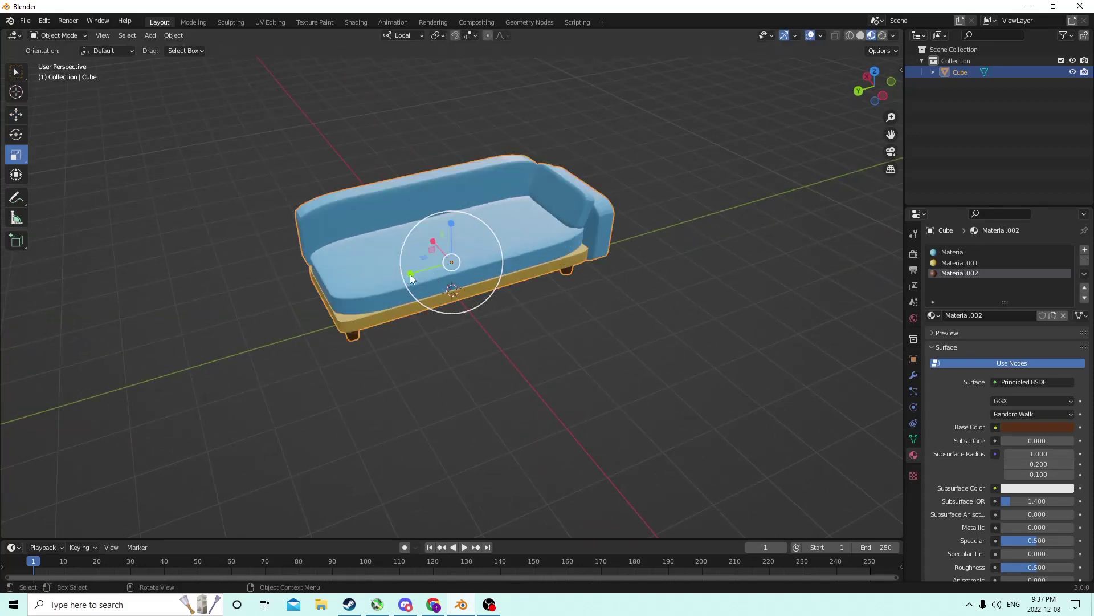
key(s)
key(x)
key(x)
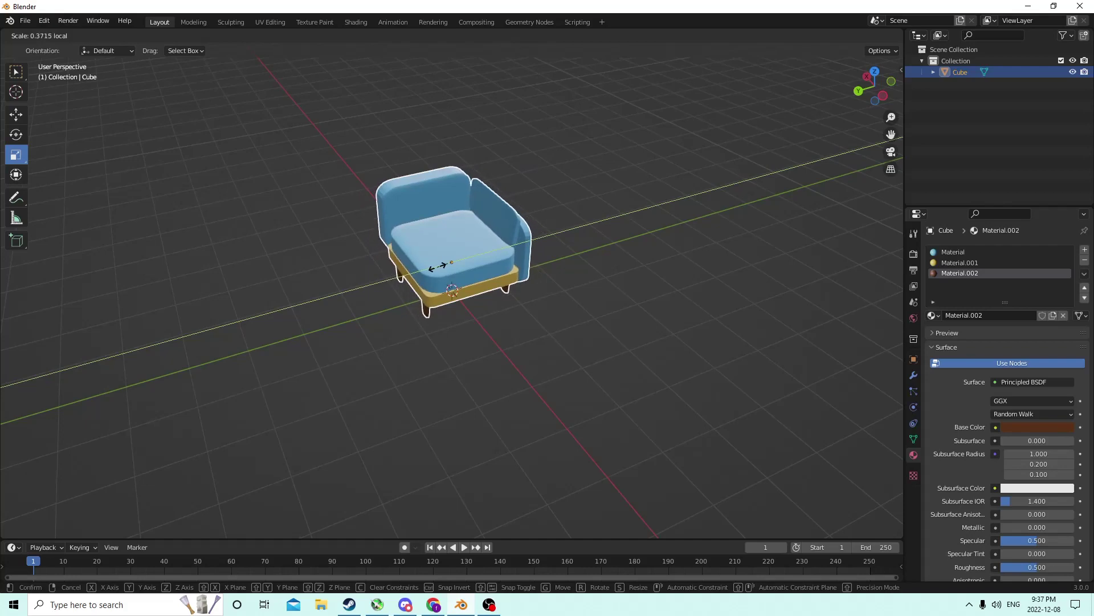
middle_drag(438, 267, 410, 254)
click(399, 253)
Inspect the shortened couch from a higher rear-side view.
scroll(632, 356, up, 3)
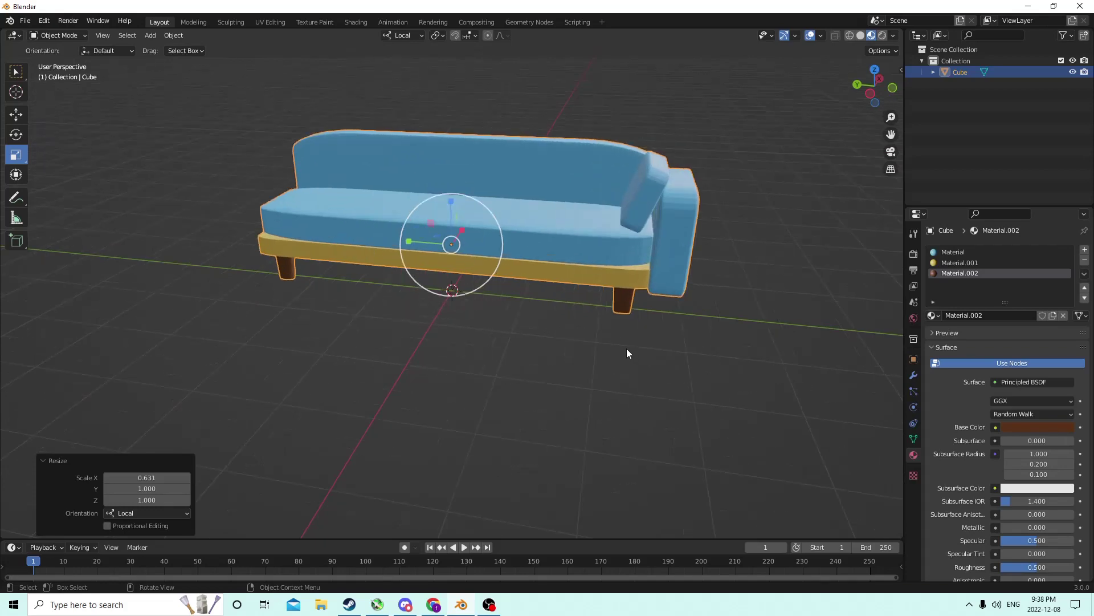
scroll(627, 353, down, 3)
middle_drag(689, 357, 685, 299)
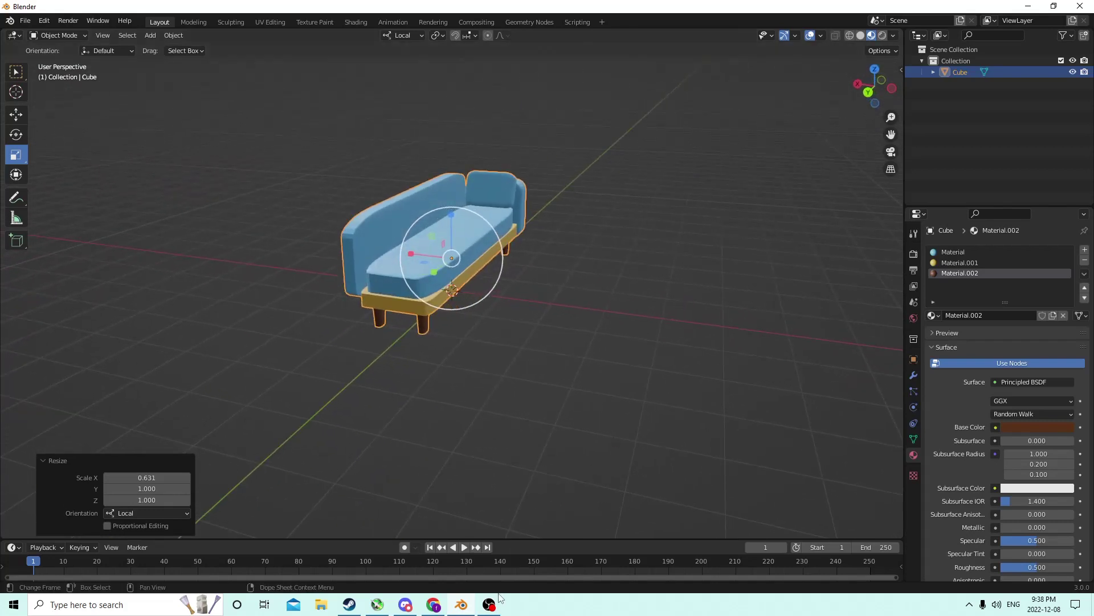